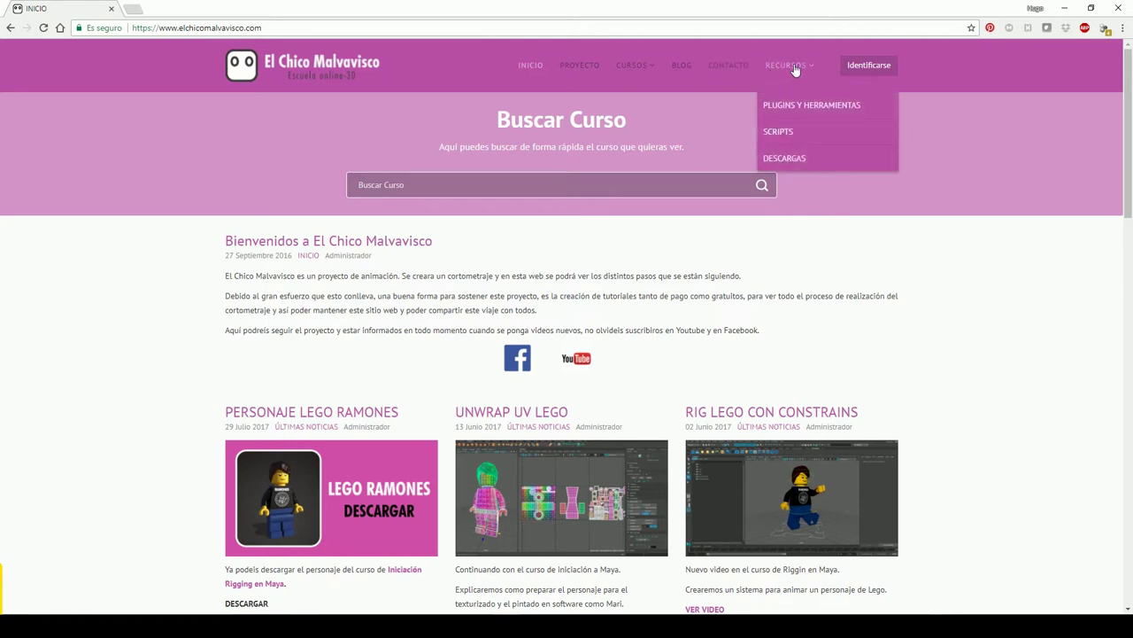
Go to Recursos > Plugins y herramientas, open the GRAB TOOL article and start the Grab Tool v1.0 Beta download.
click(825, 109)
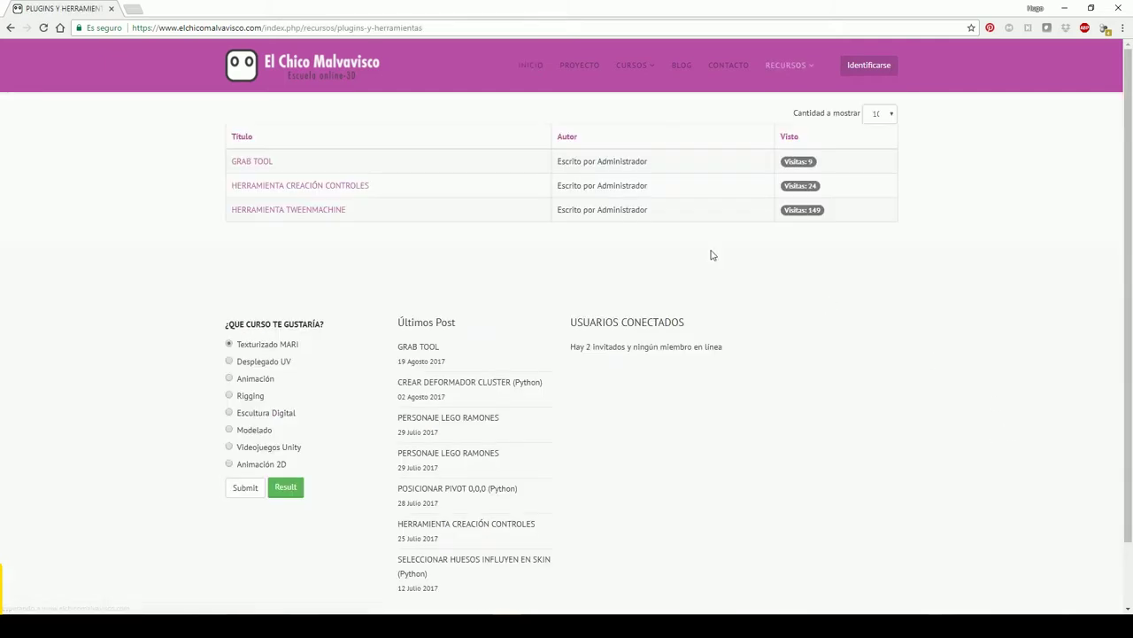
click(255, 165)
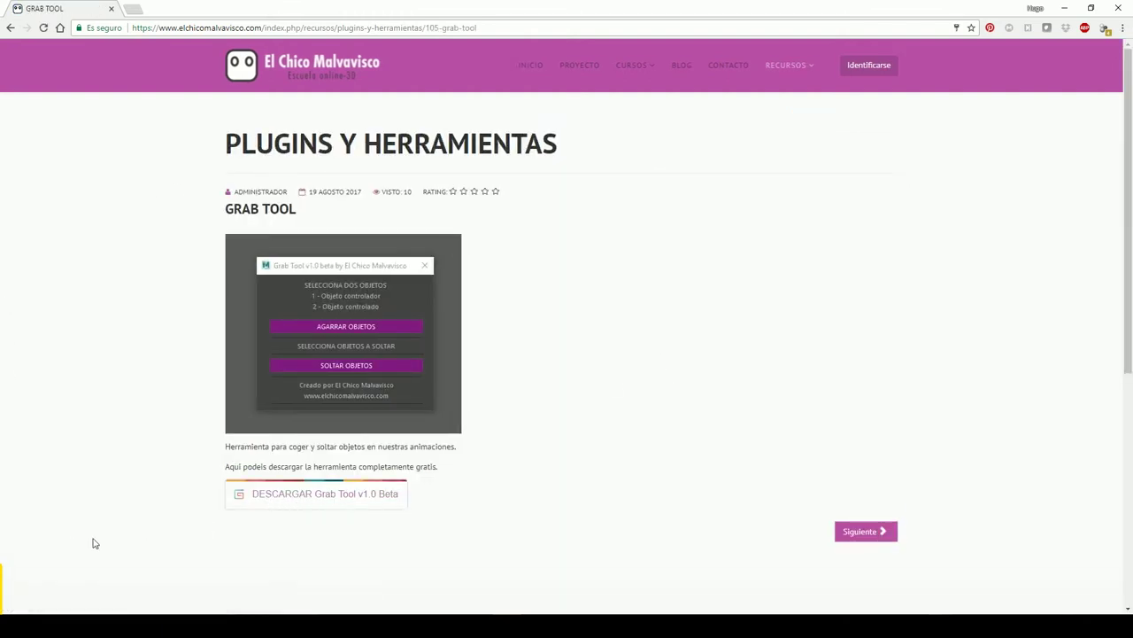
click(346, 503)
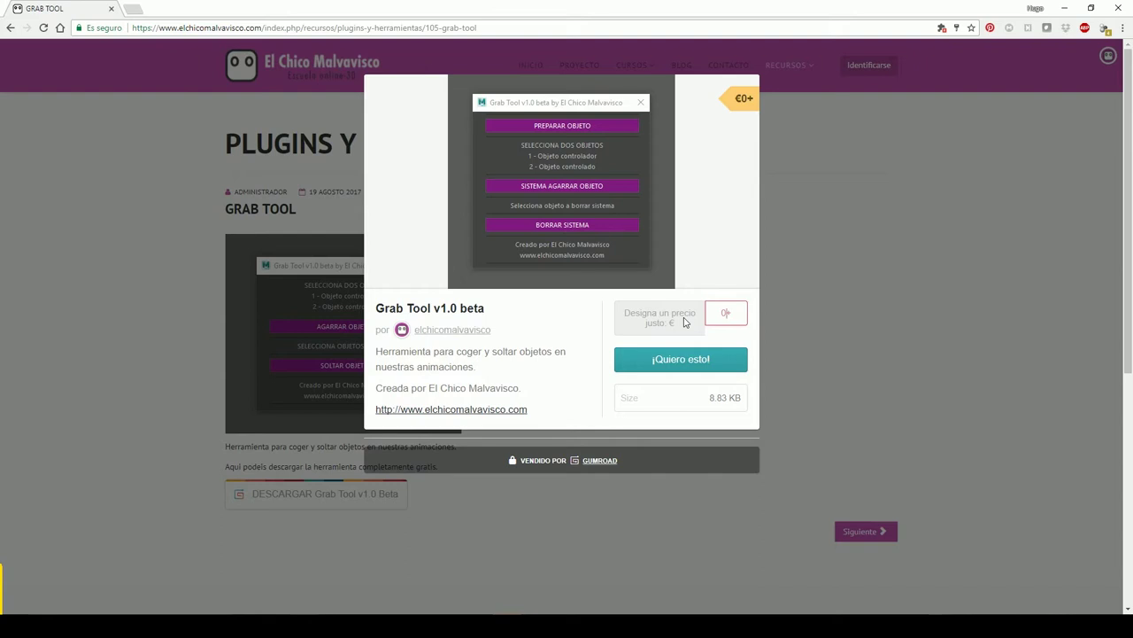
Claim Grab Tool v1.0 beta at a price of 0, submit your e-mail address, and close the receipt.
text(0)
click(684, 363)
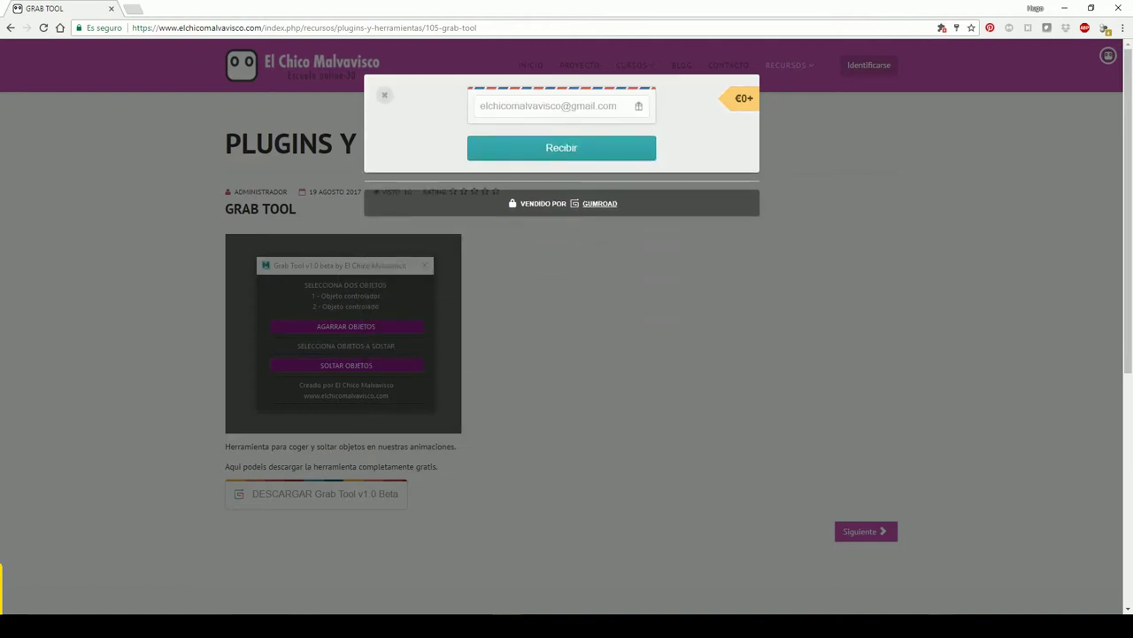
click(584, 149)
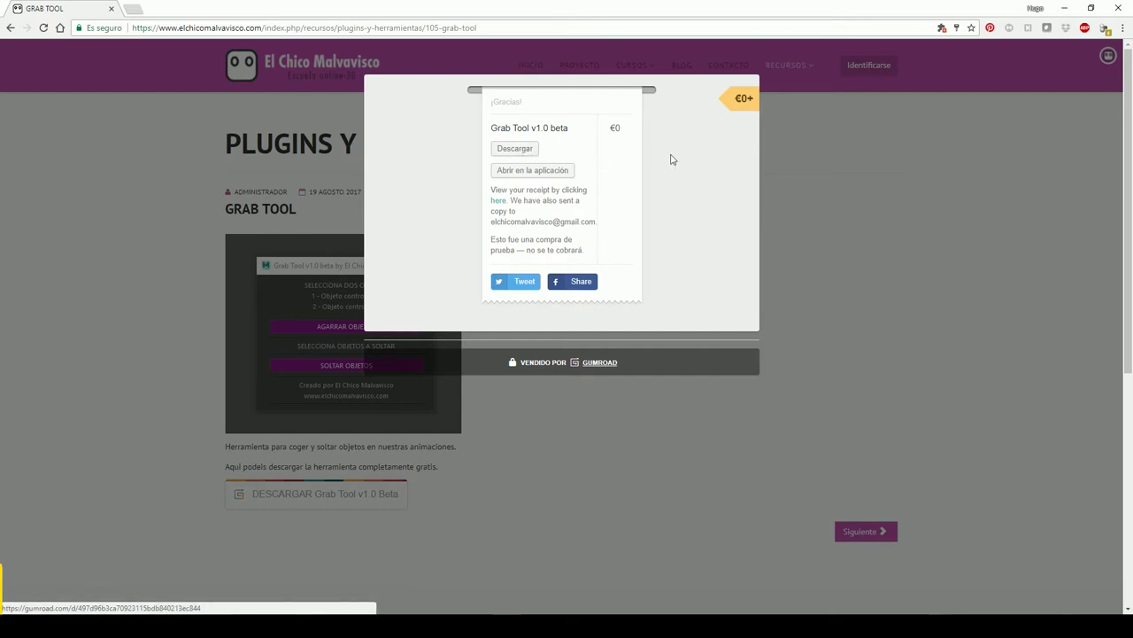
click(881, 272)
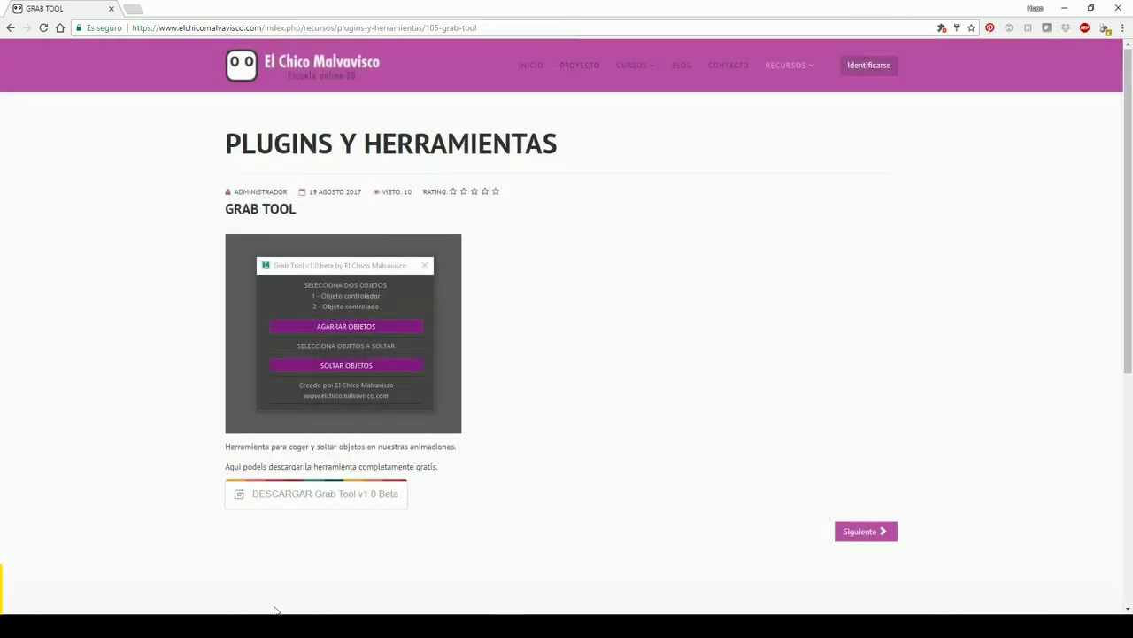
Minimise Chrome and open Grab Tool v1.0 beta.rar from the TOOLS folder.
click(1064, 8)
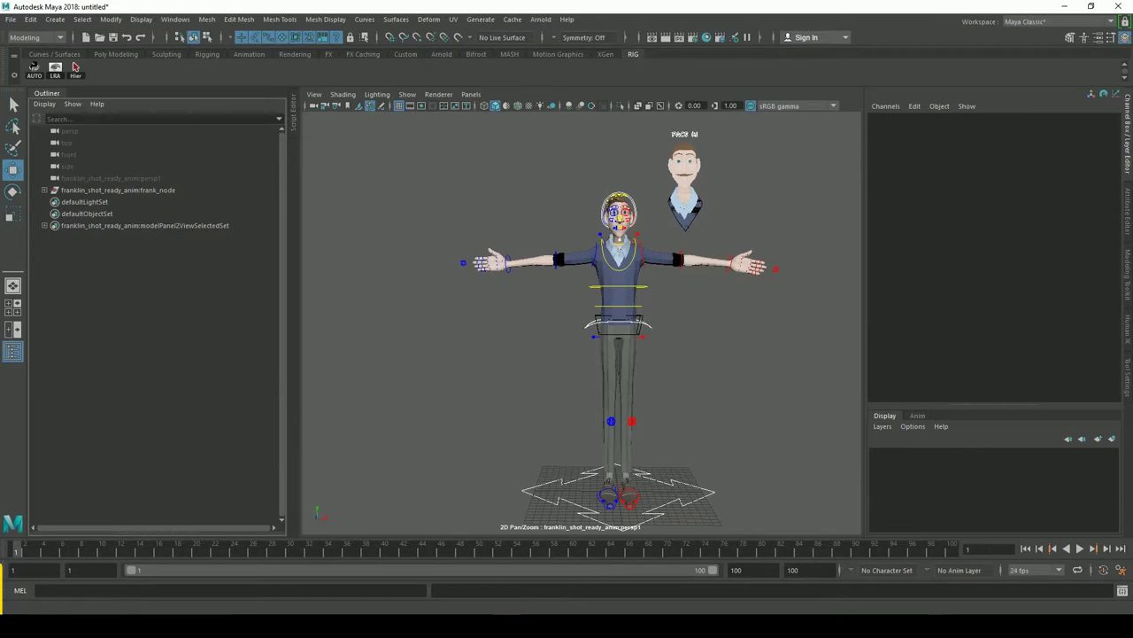
click(348, 591)
click(881, 303)
double_click(890, 267)
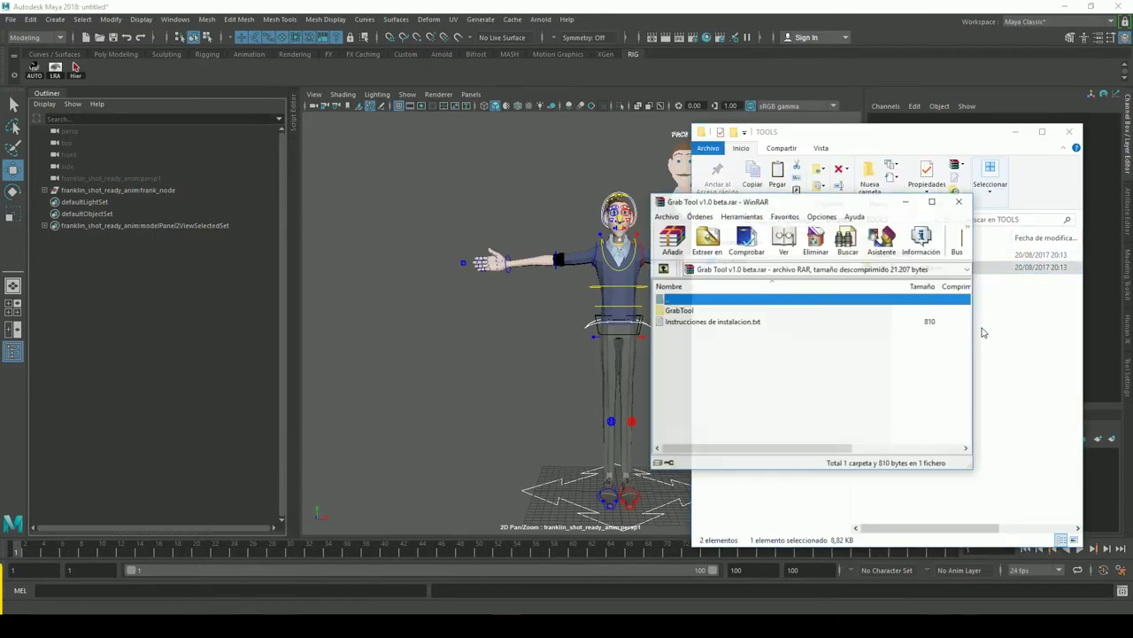
drag(859, 202, 539, 210)
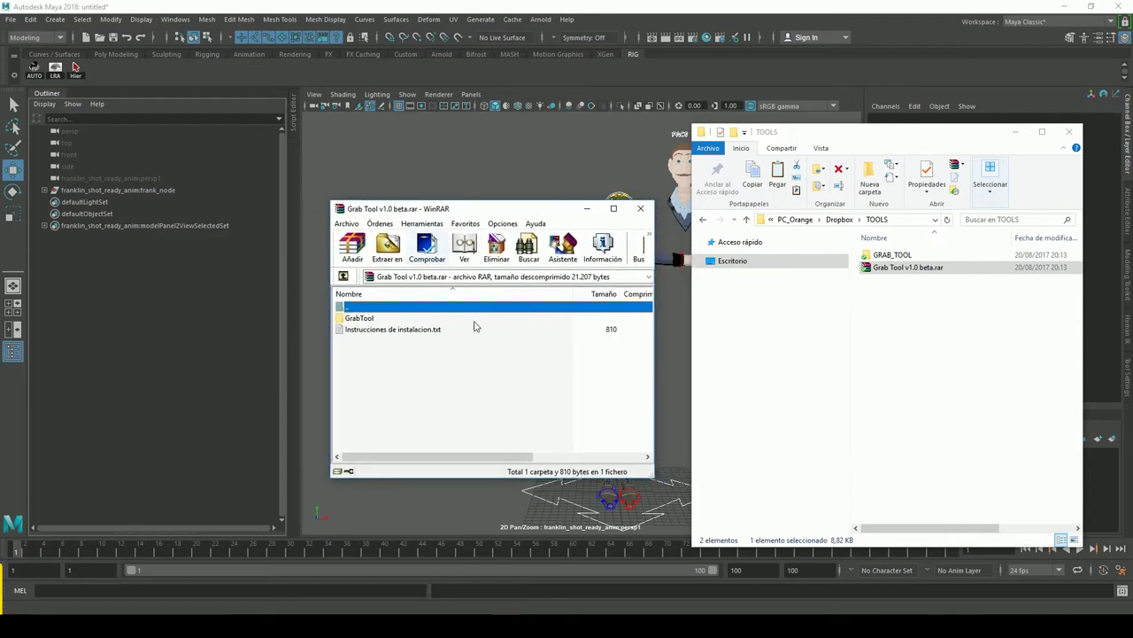
Open Instrucciones de instalacion.txt and highlight its three Python code lines.
double_click(372, 330)
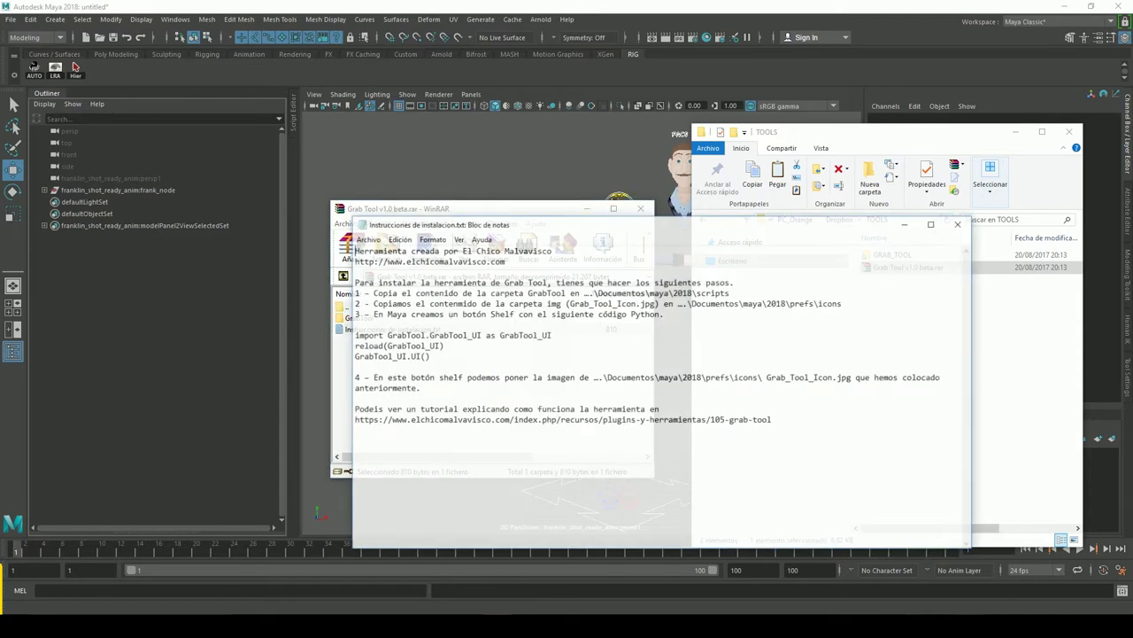
drag(702, 229, 783, 195)
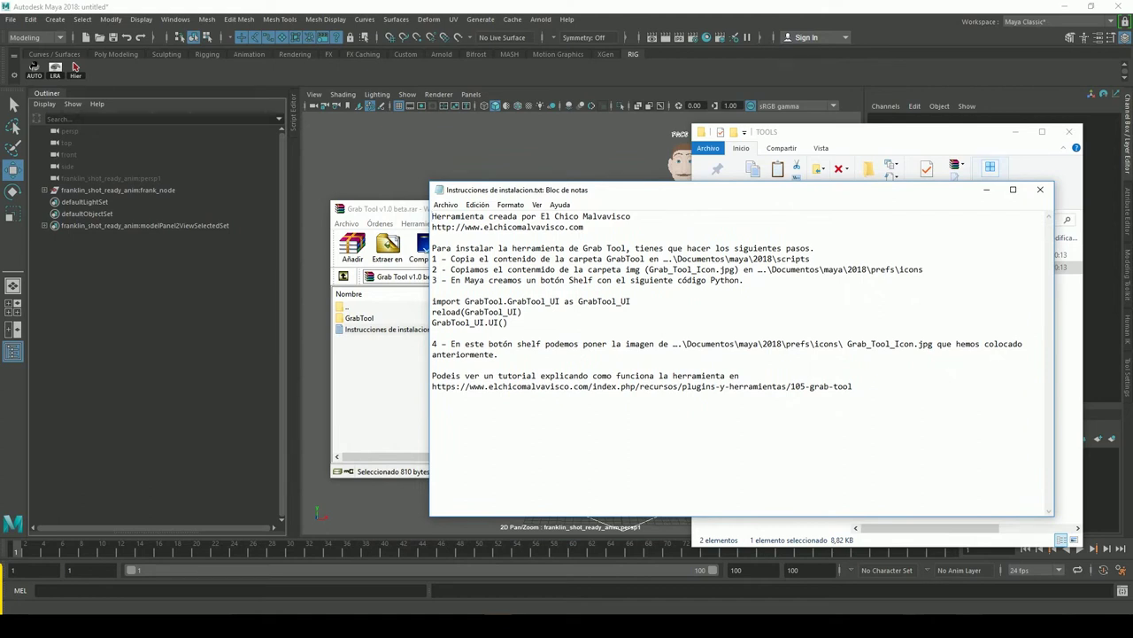
drag(508, 322, 432, 301)
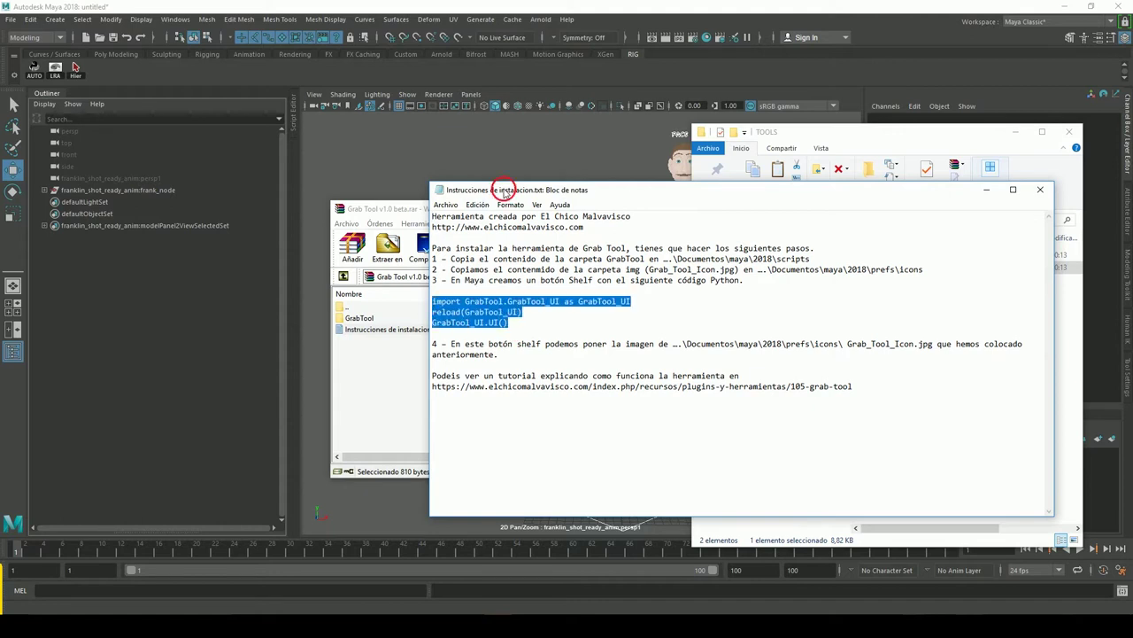
drag(497, 190, 509, 192)
mouse_move(387, 210)
mouse_down()
mouse_move(177, 217)
mouse_move(147, 206)
mouse_up()
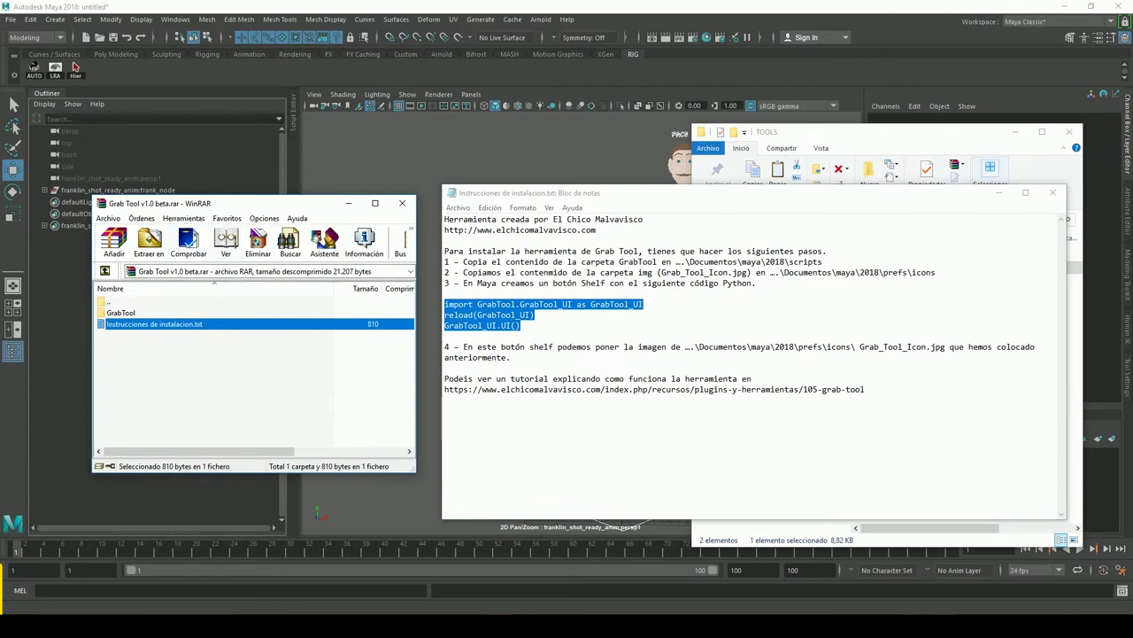
click(76, 67)
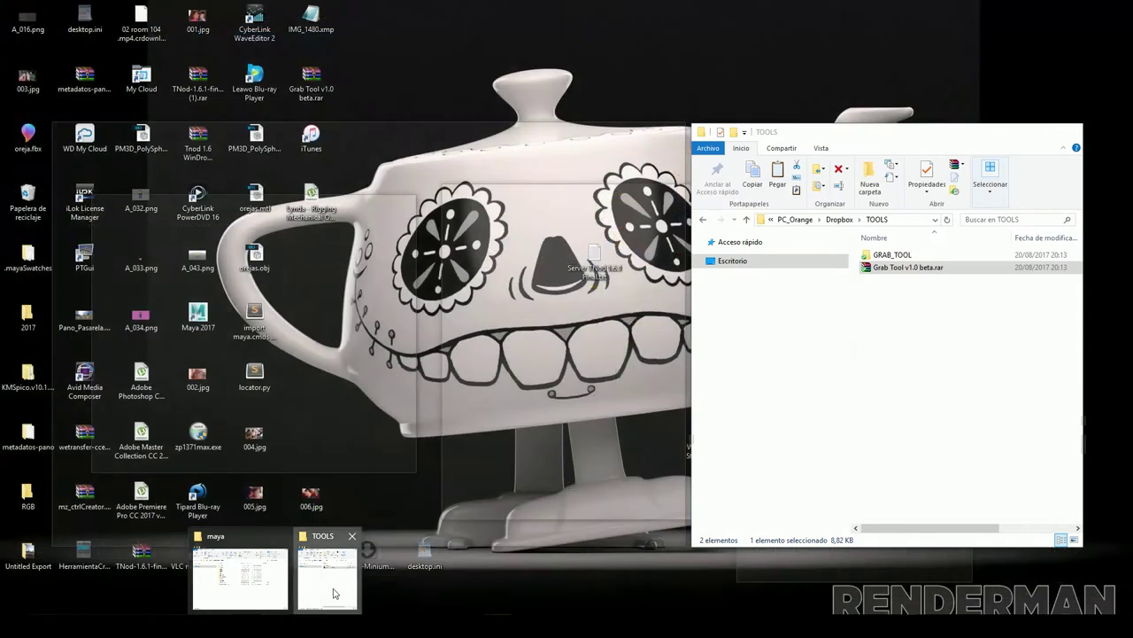
click(334, 591)
Extract the GrabTool folder from the archive into Documents\maya\2018\scripts.
click(241, 575)
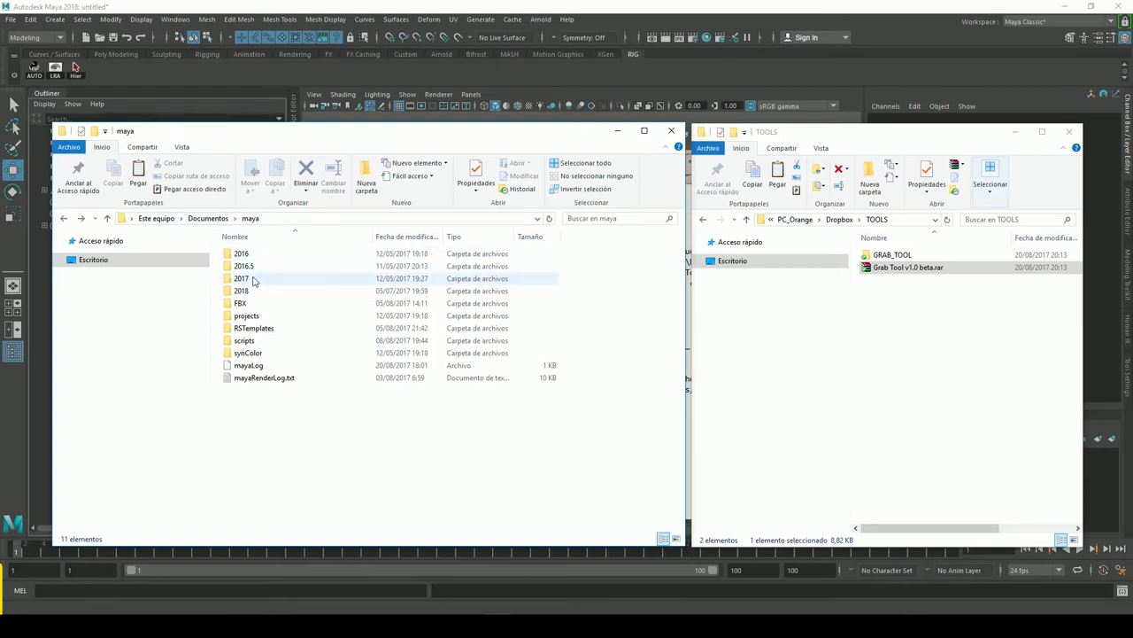
click(225, 292)
double_click(226, 292)
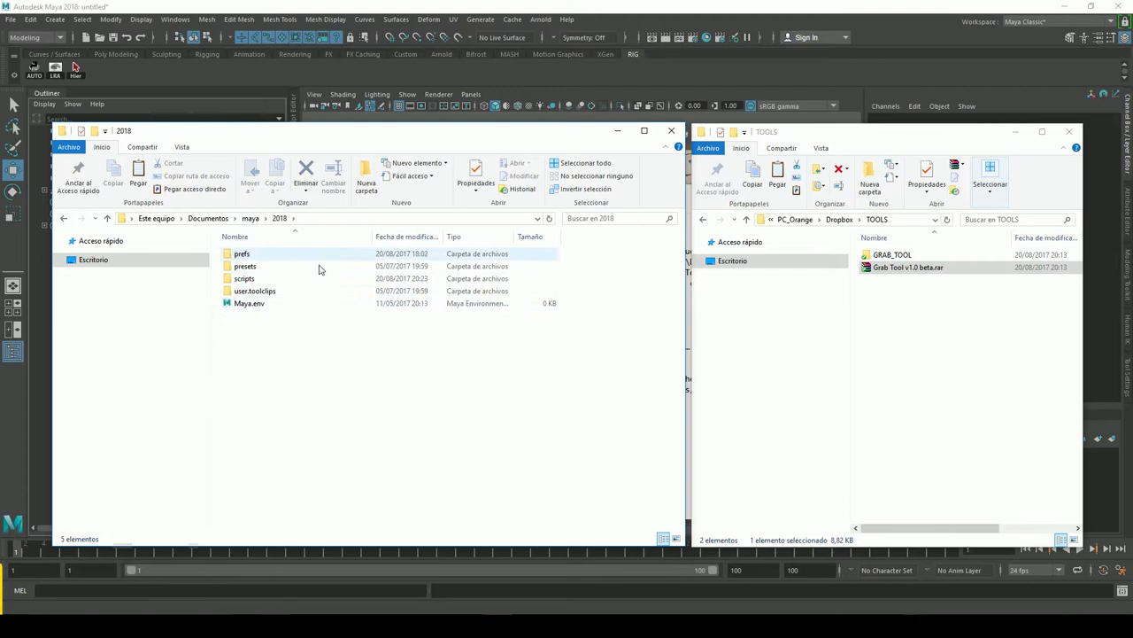
double_click(244, 279)
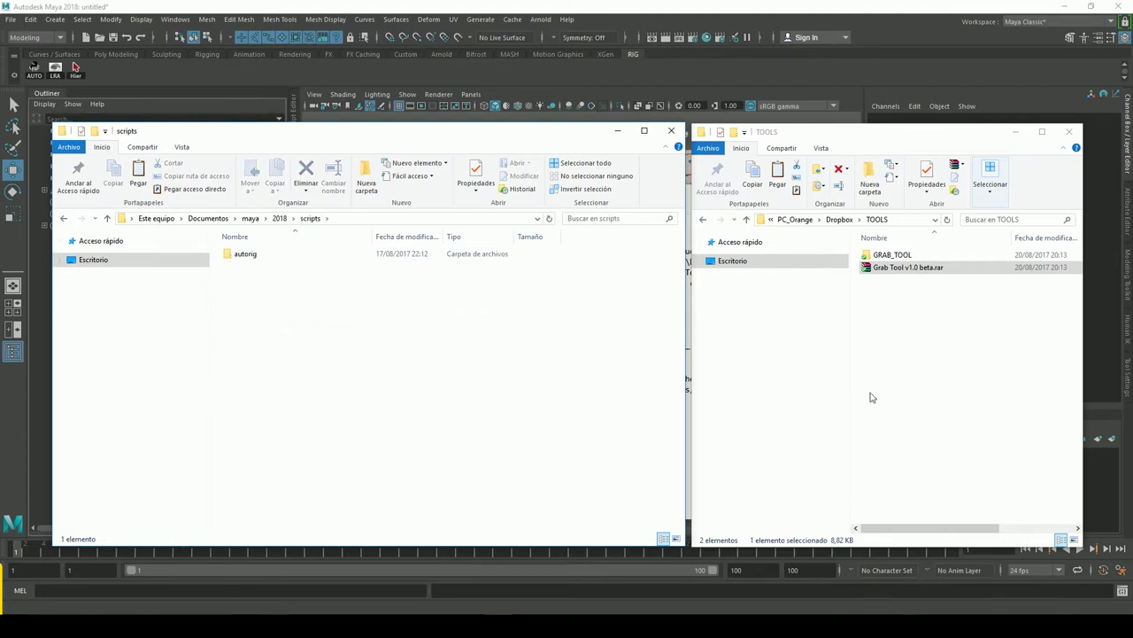
click(904, 368)
double_click(886, 270)
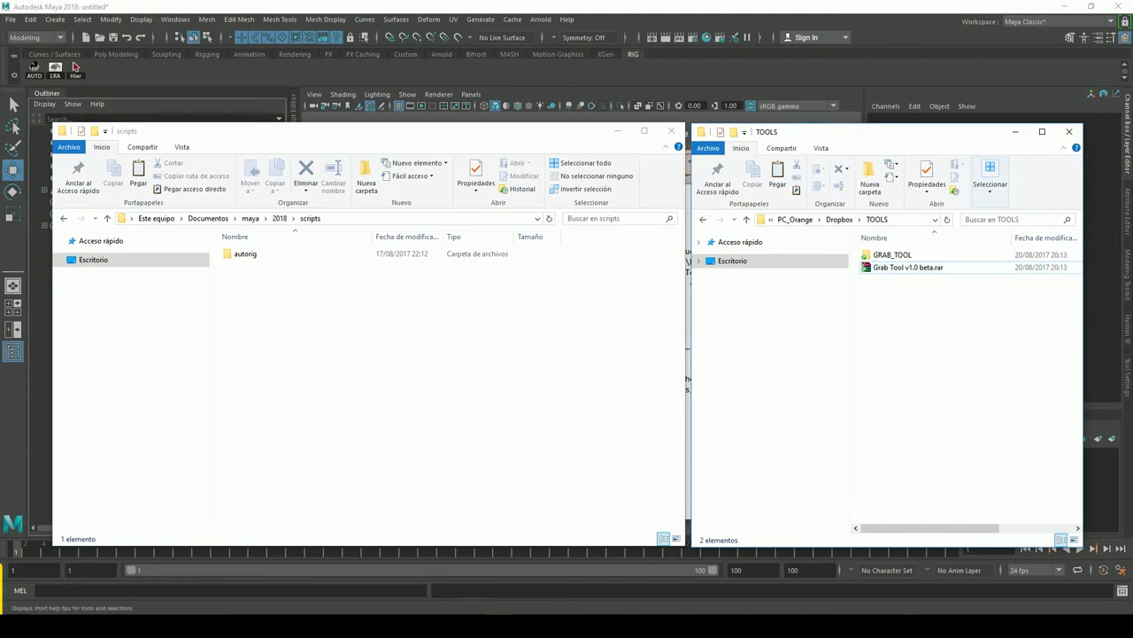
drag(176, 203, 780, 233)
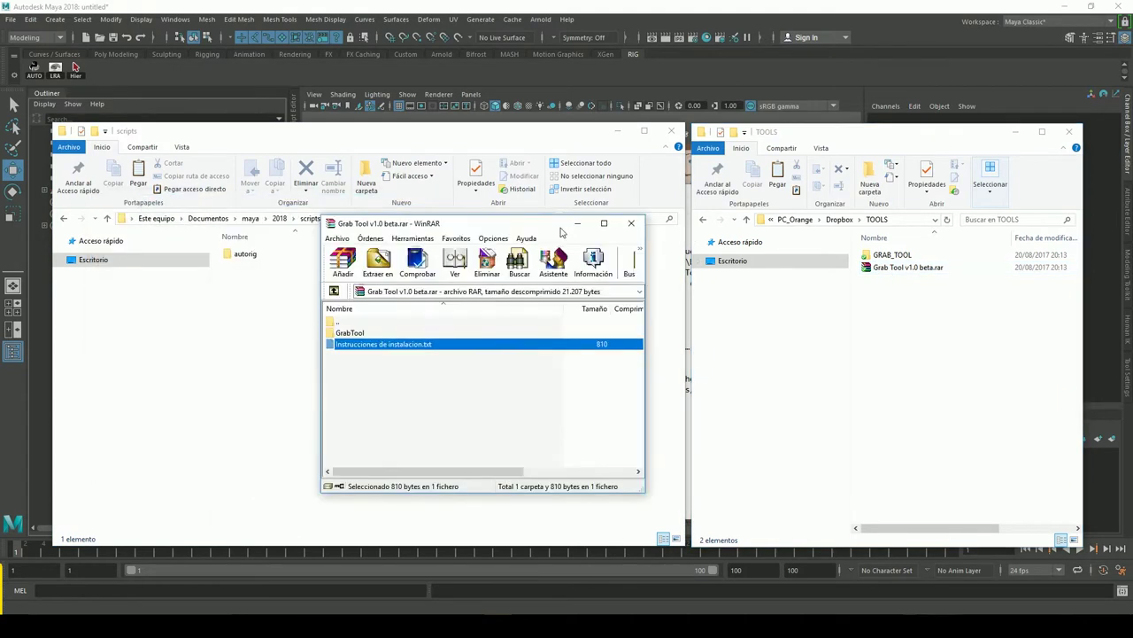
click(725, 346)
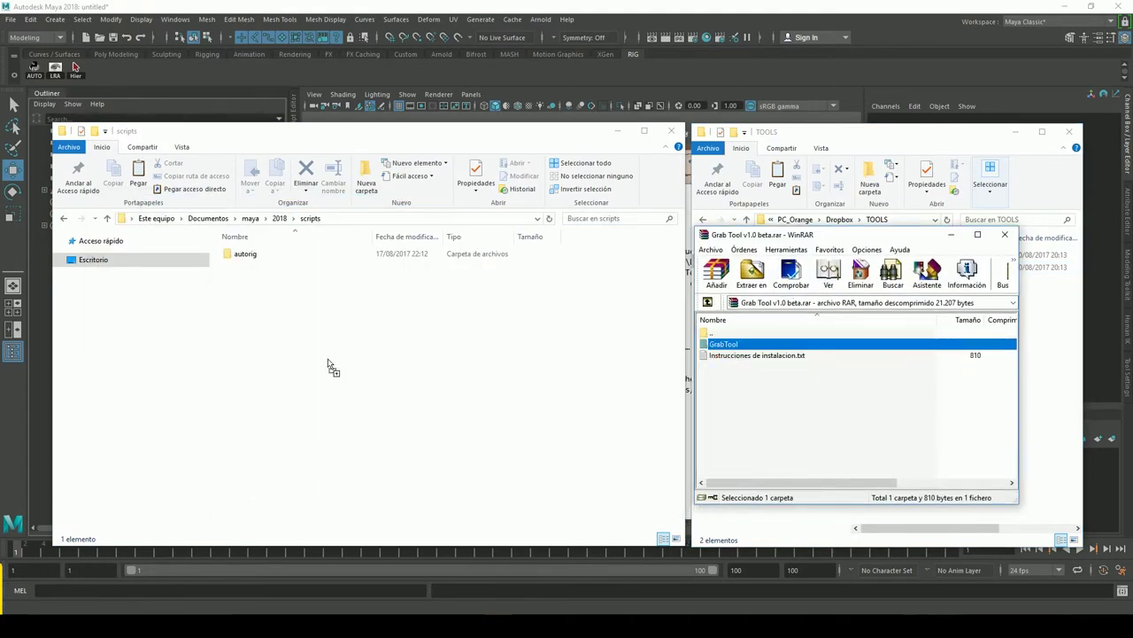
drag(724, 344, 326, 365)
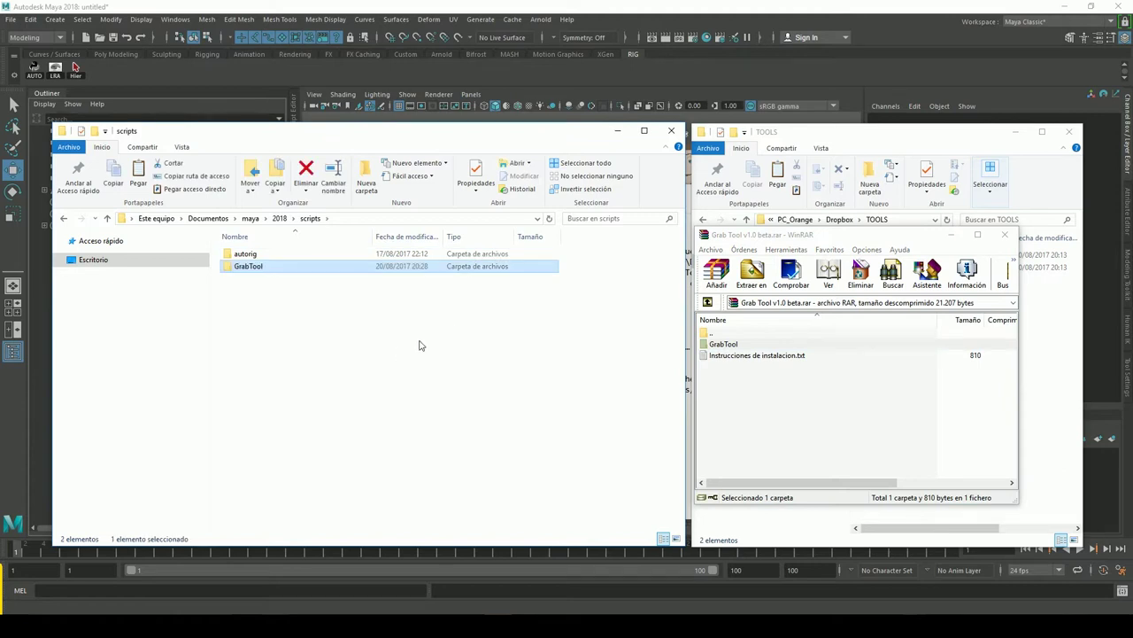
Copy Grab_Tool_Icon.jpg from the GrabTool\img folder.
double_click(270, 267)
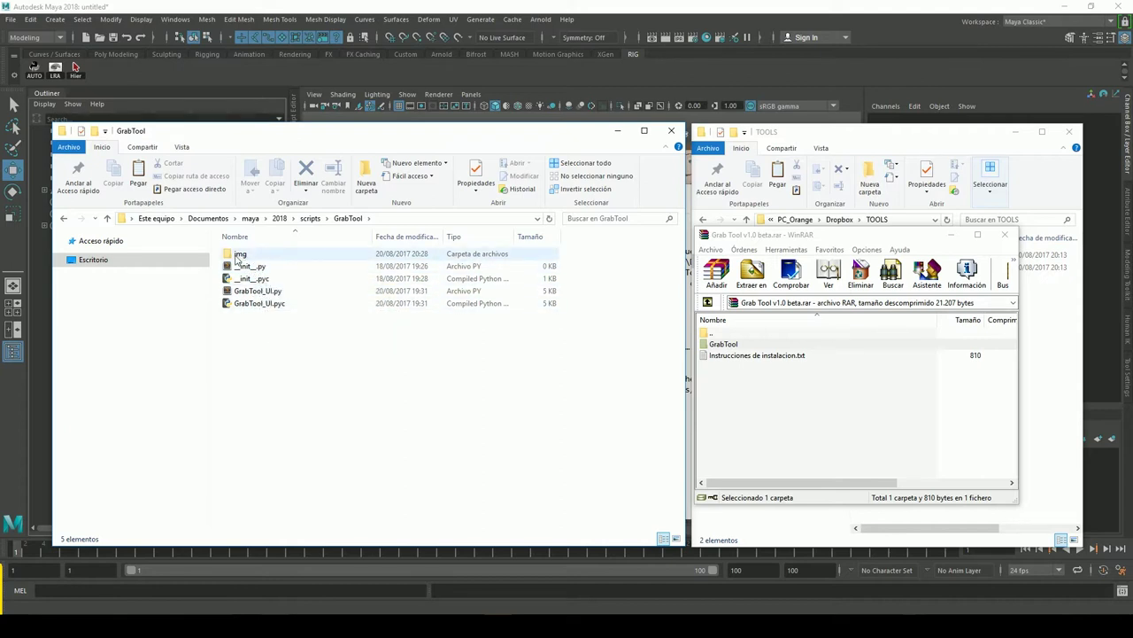
double_click(239, 255)
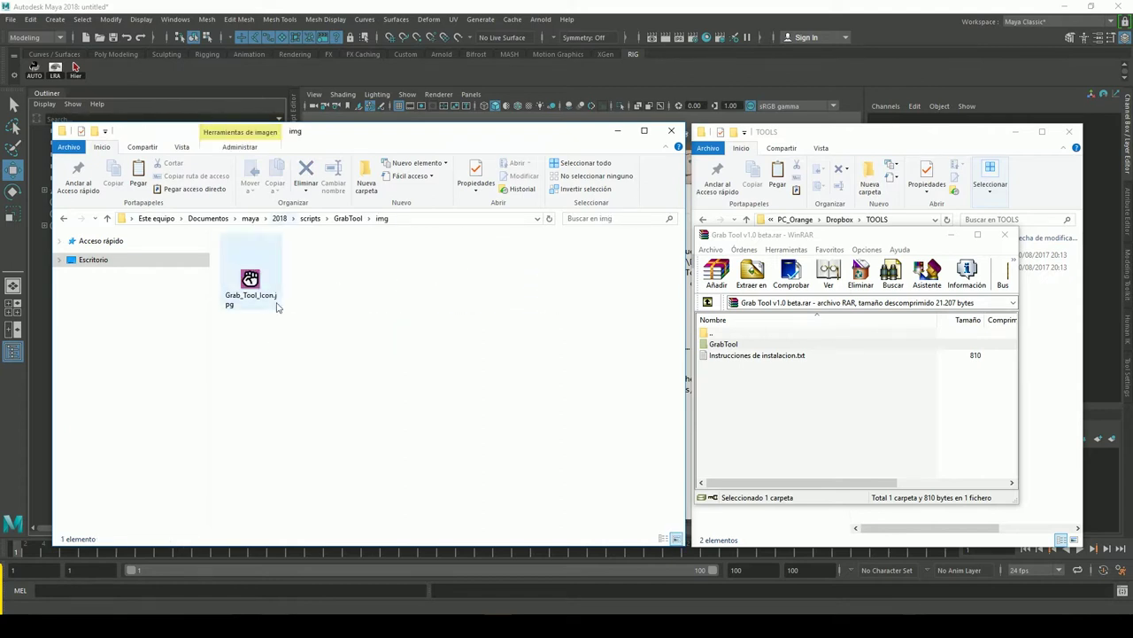
click(277, 305)
right_click(254, 282)
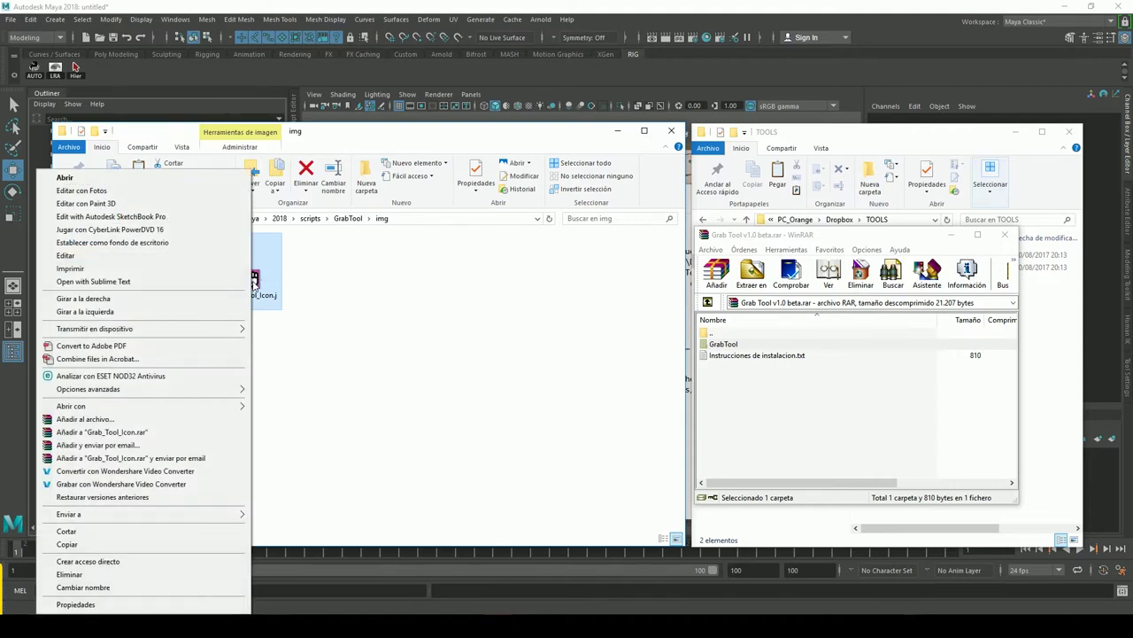
click(82, 544)
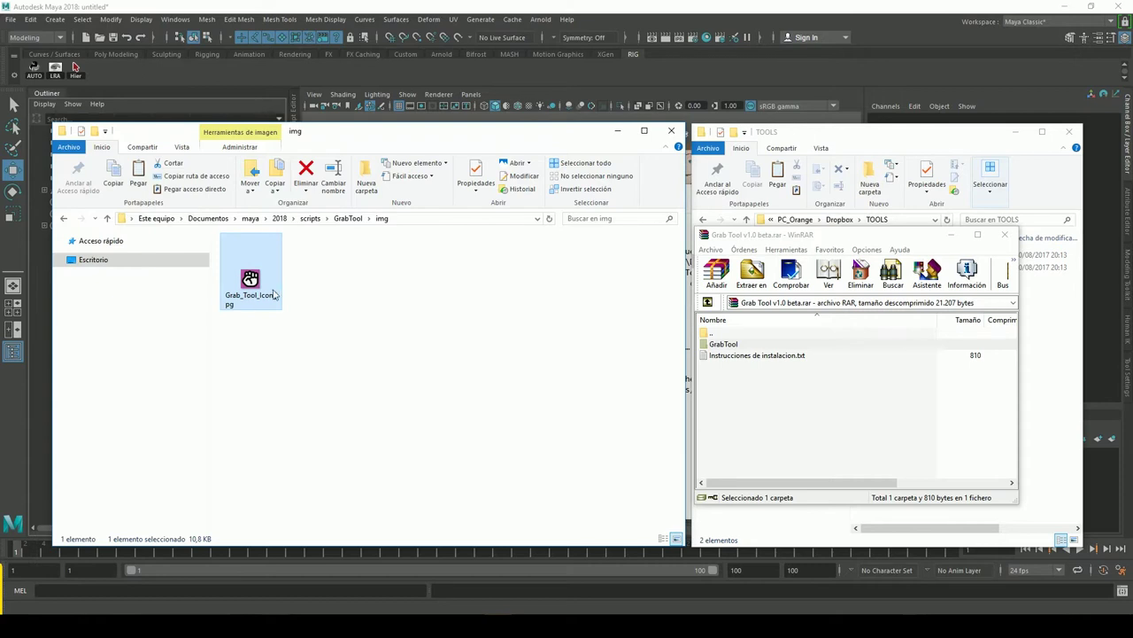
Paste Grab_Tool_Icon.jpg into the maya\2018\prefs\icons folder.
click(279, 218)
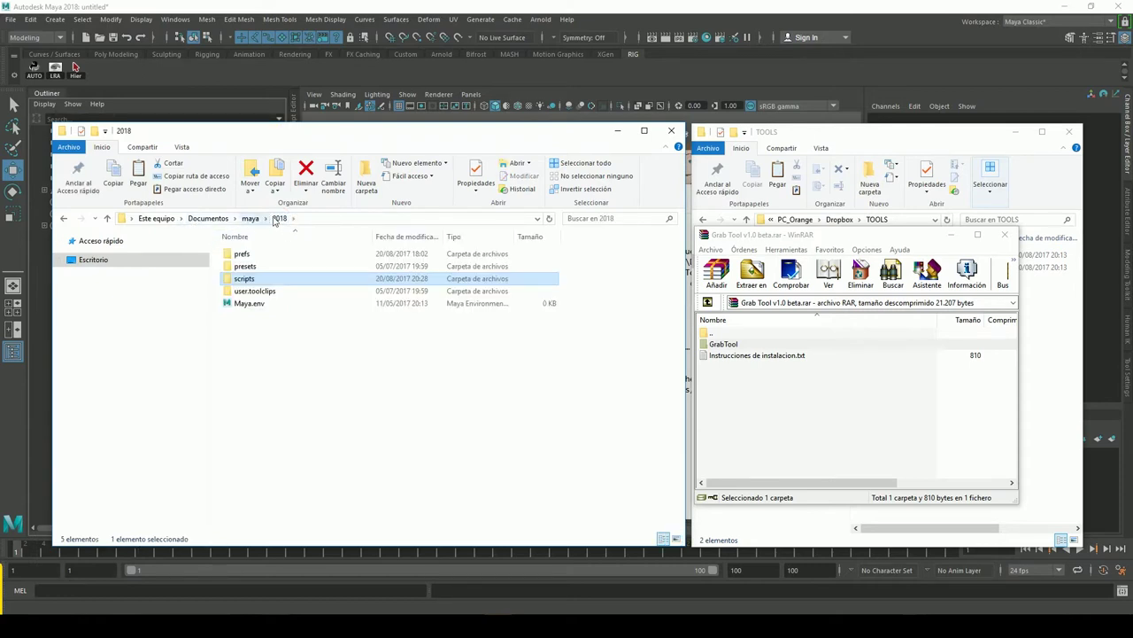
double_click(245, 255)
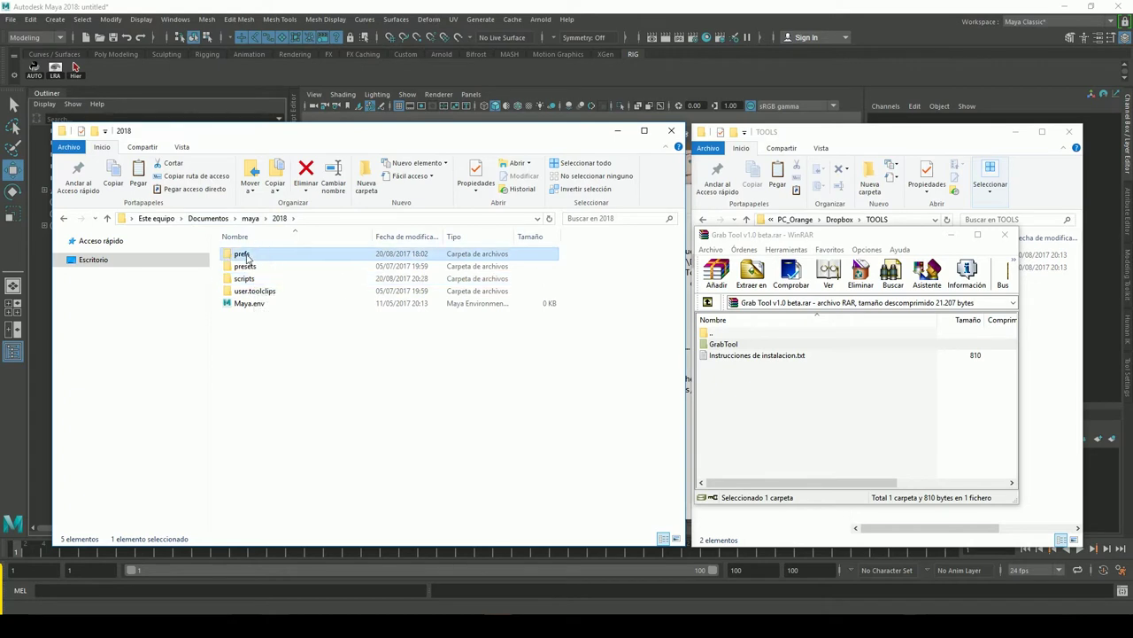
double_click(243, 265)
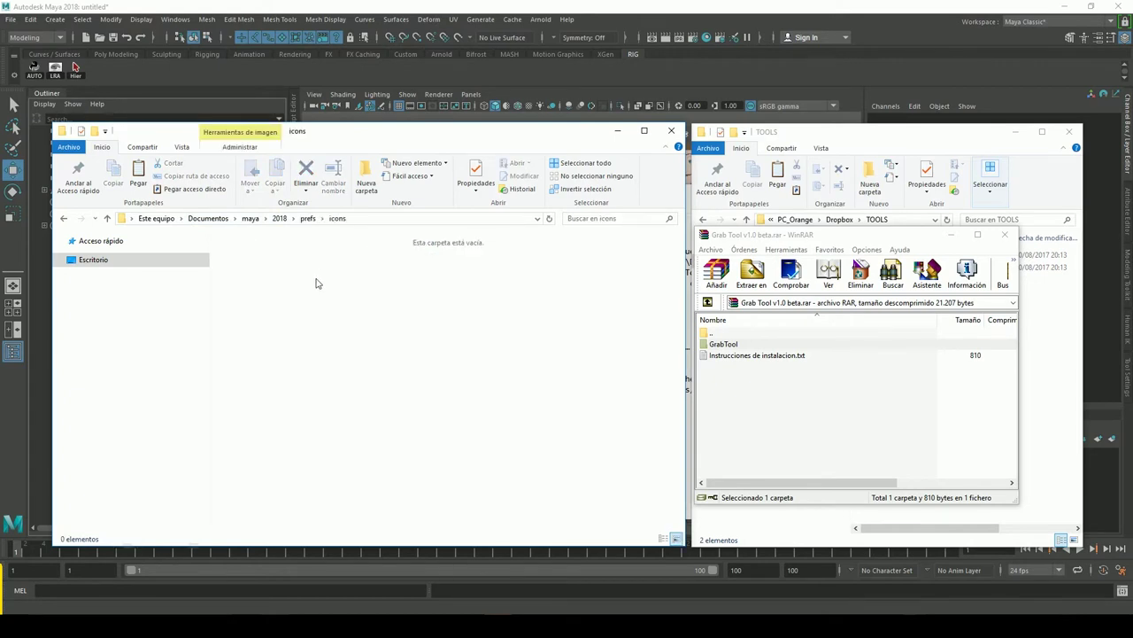
right_click(186, 319)
click(250, 399)
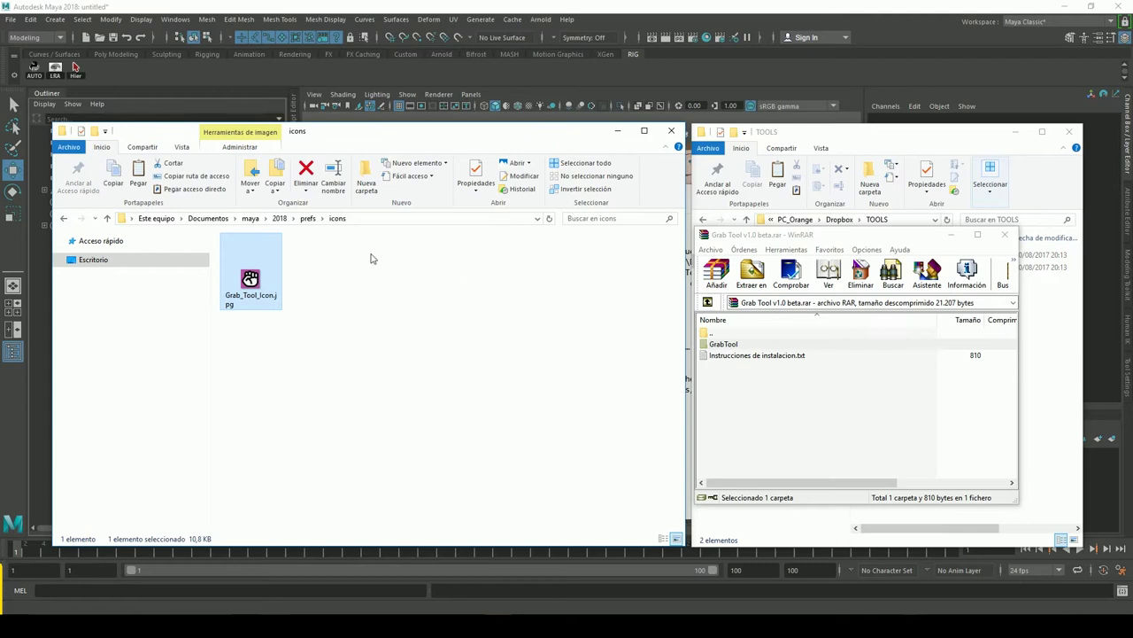
Delete the img folder from scripts\GrabTool.
click(280, 218)
double_click(253, 278)
double_click(255, 266)
click(241, 254)
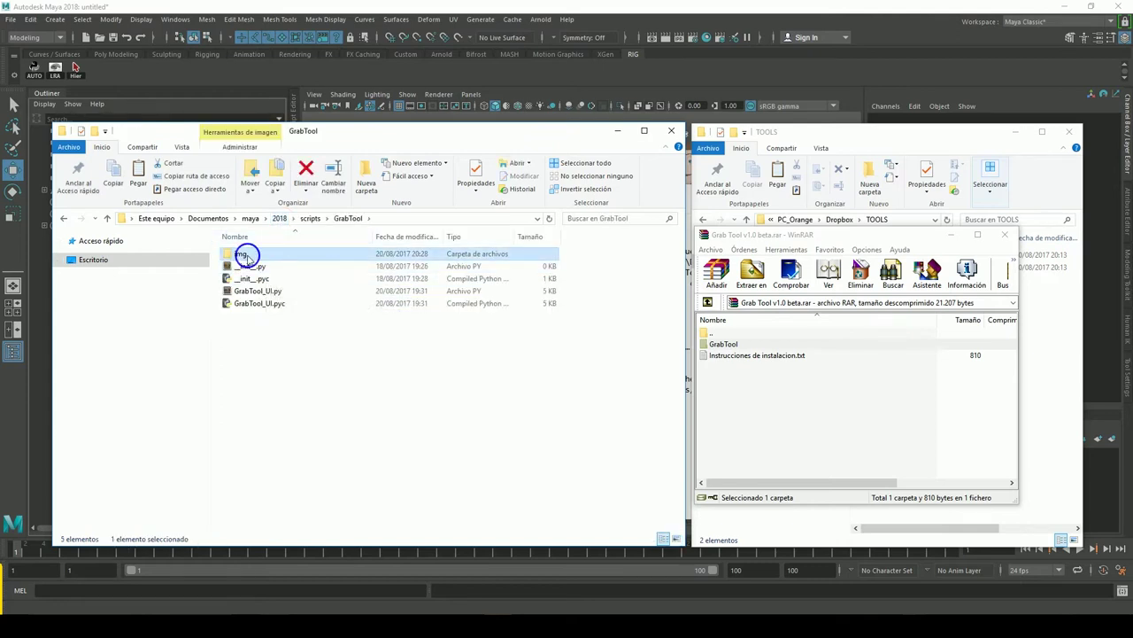
right_click(244, 255)
click(49, 574)
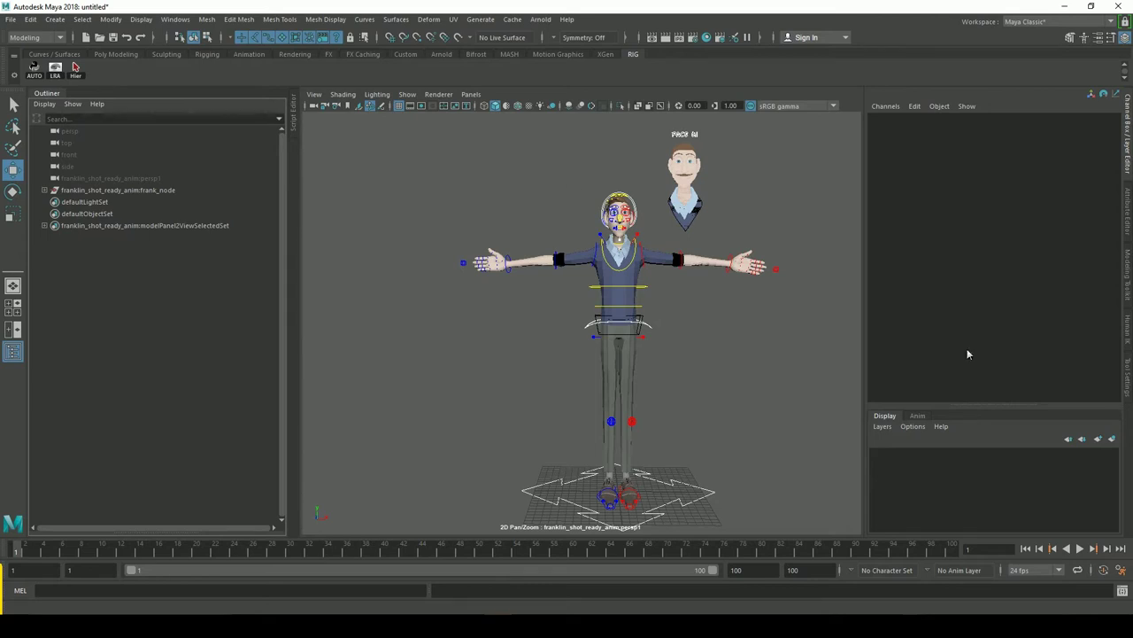
Open the Script Editor, clear the old code and add a new Python tab.
click(1121, 590)
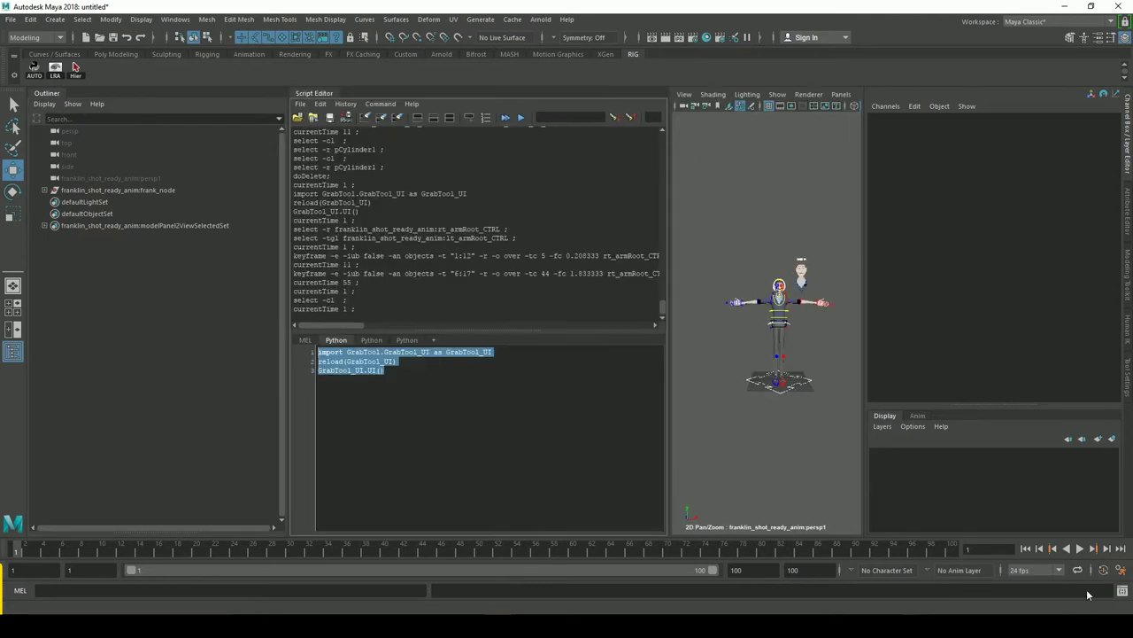
key(Delete)
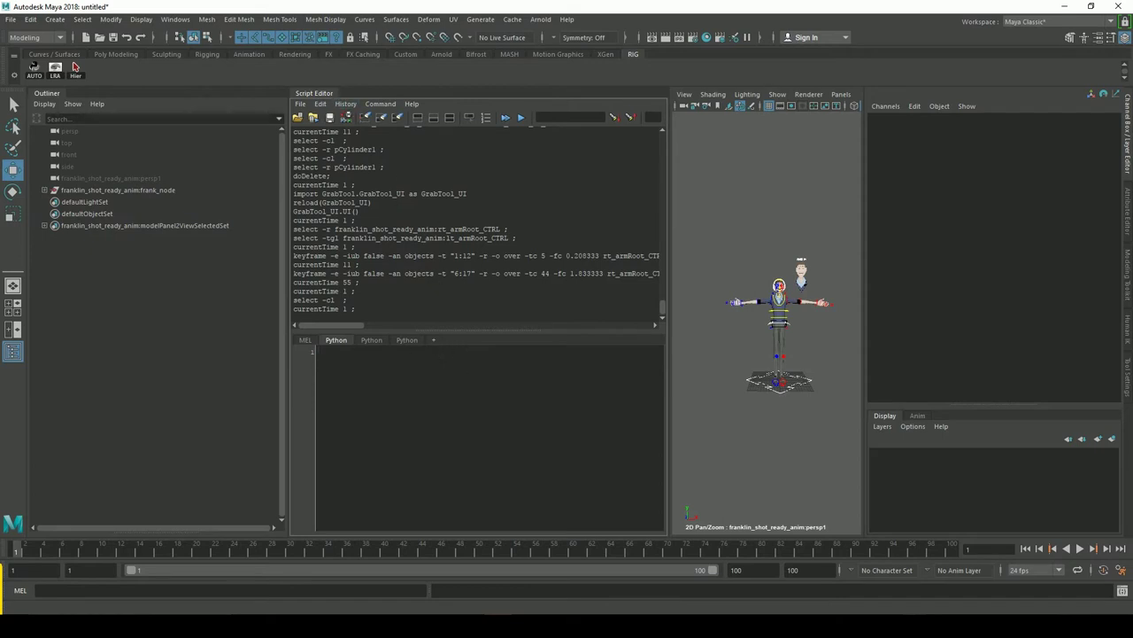
click(434, 340)
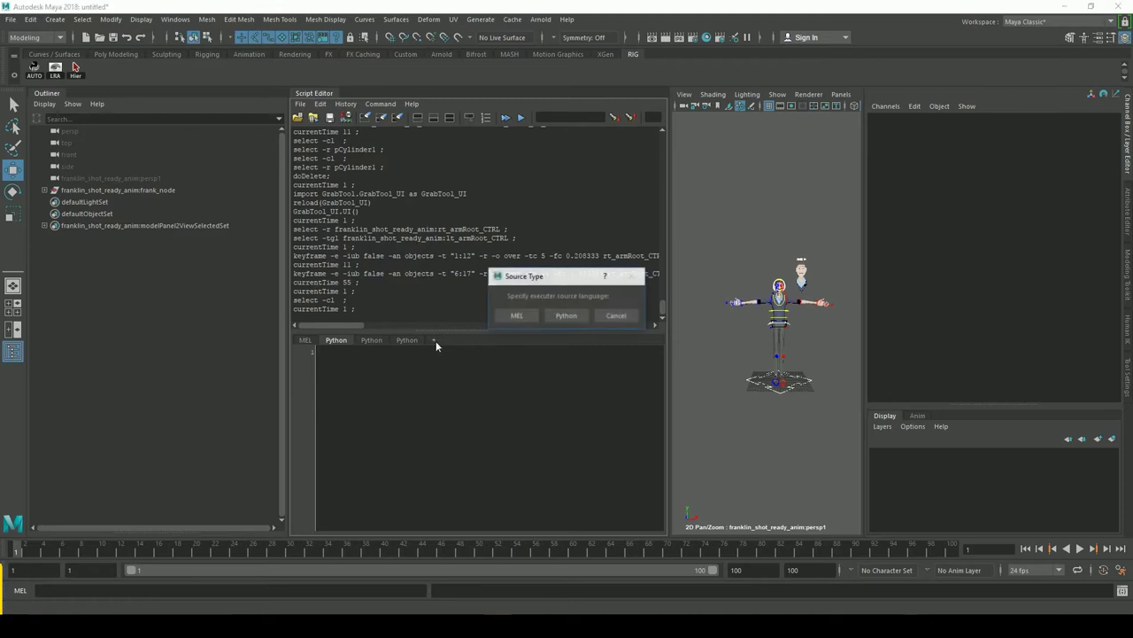
click(567, 315)
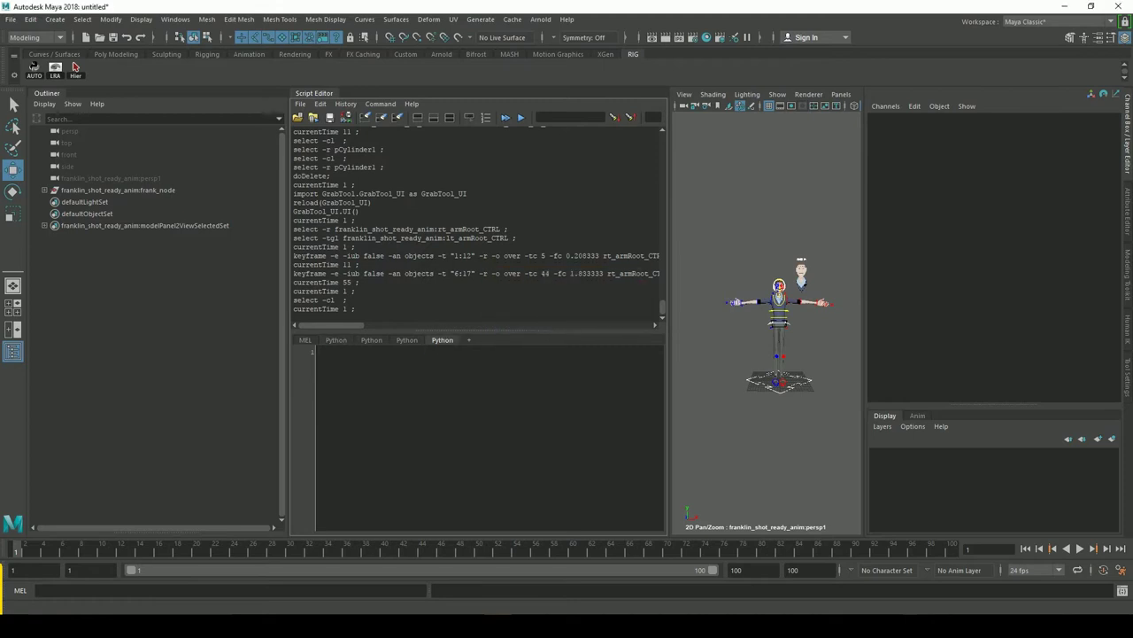
Paste the three GrabTool import, reload and UI() lines from the installation notes.
click(275, 625)
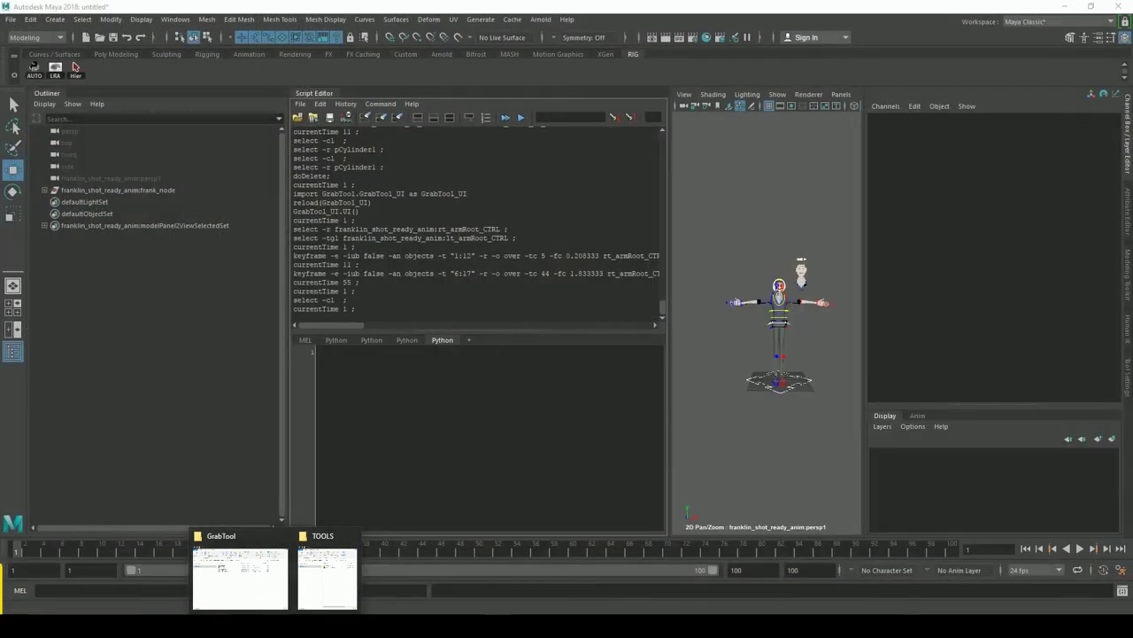
click(239, 624)
click(445, 315)
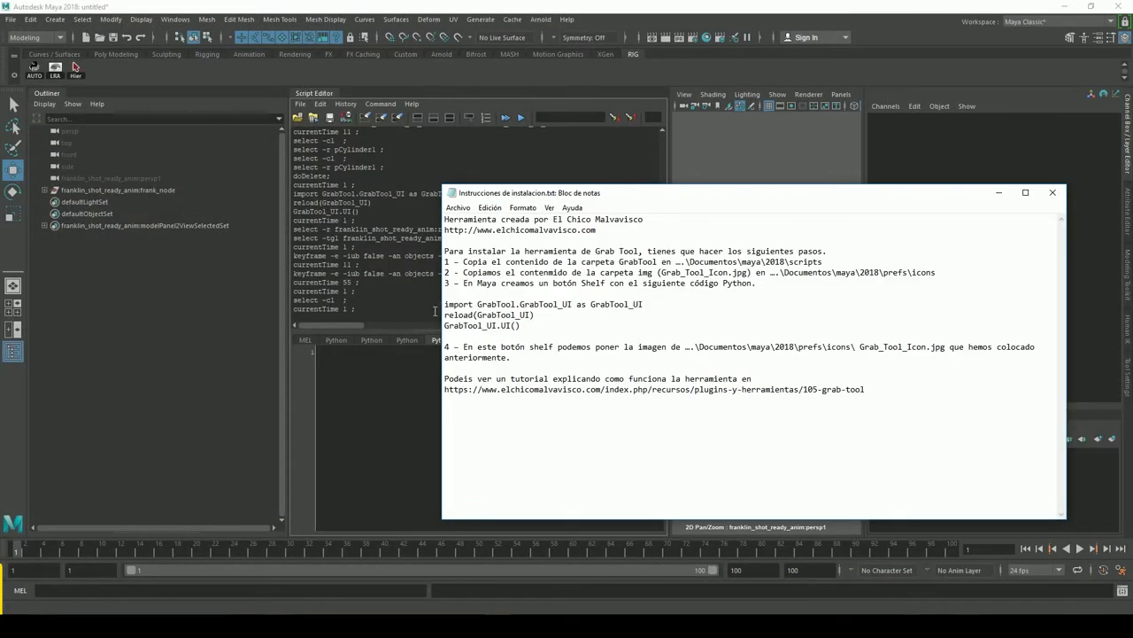
drag(522, 326, 445, 310)
key(ctrl+c)
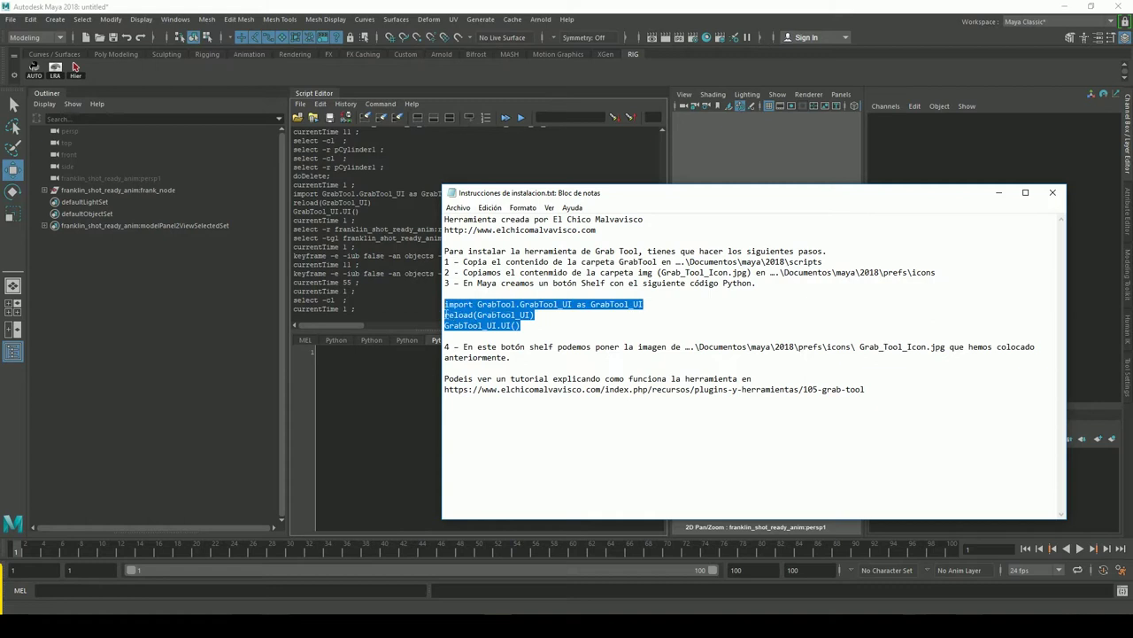
click(338, 389)
key(ctrl+v)
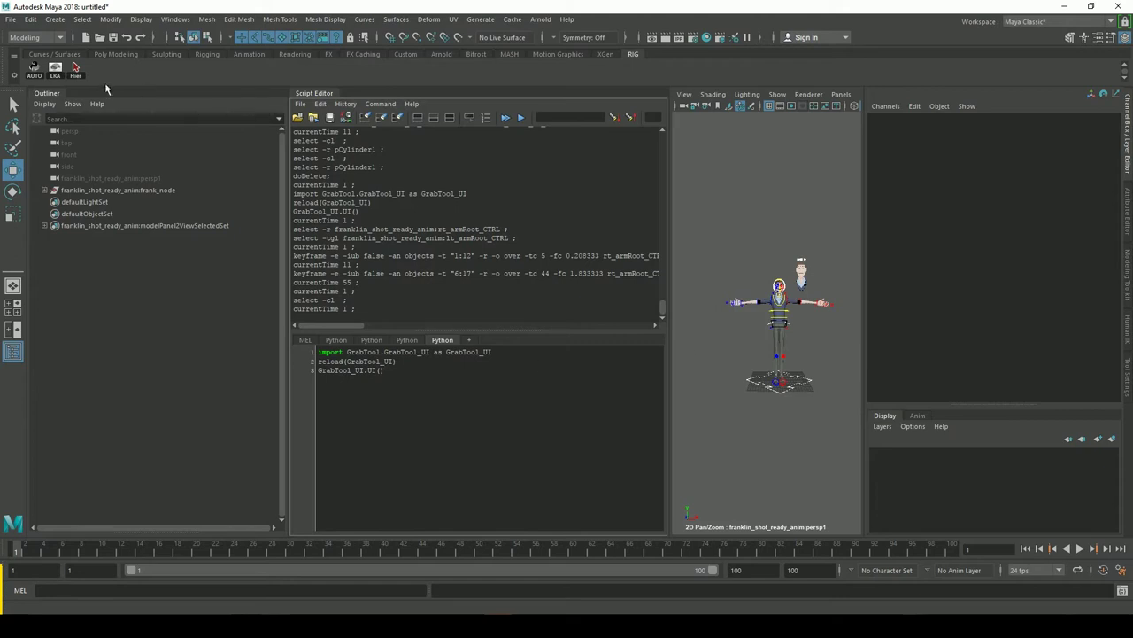
Add the GrabTool script to the RIG shelf as a button using the Grab_Tool_Icon.jpg icon.
drag(406, 379, 305, 355)
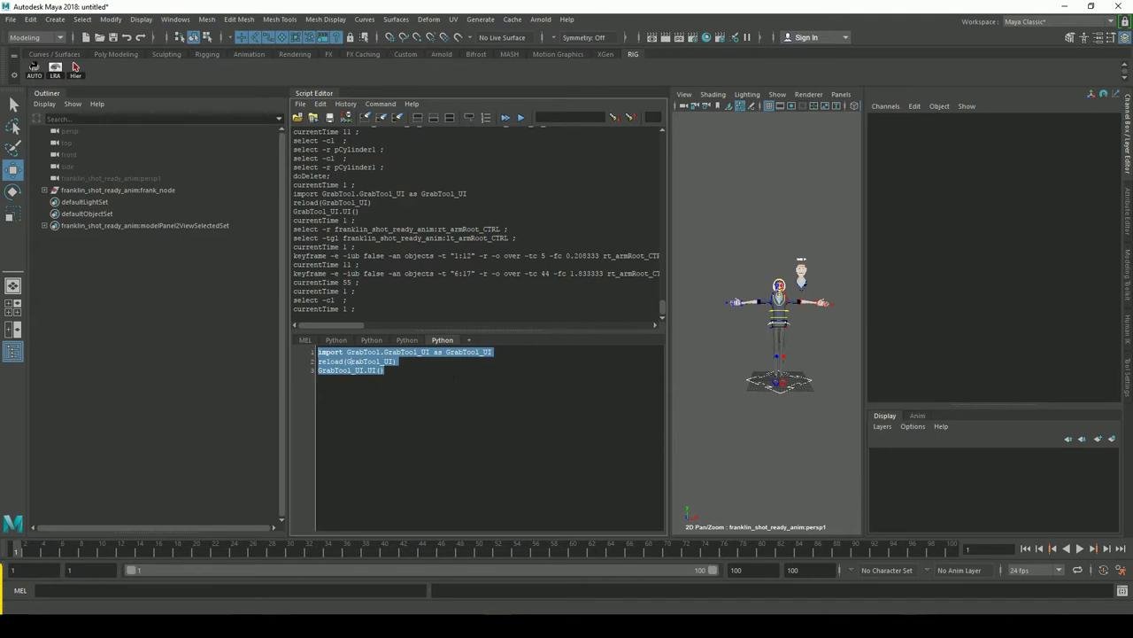
middle_drag(254, 142, 103, 72)
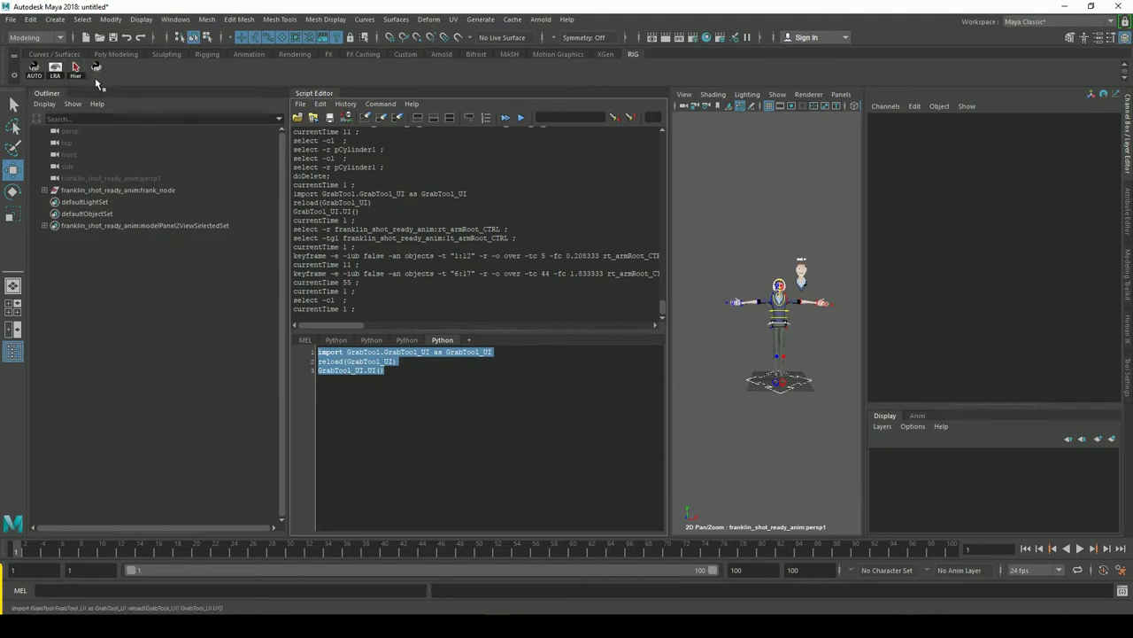
right_click(98, 72)
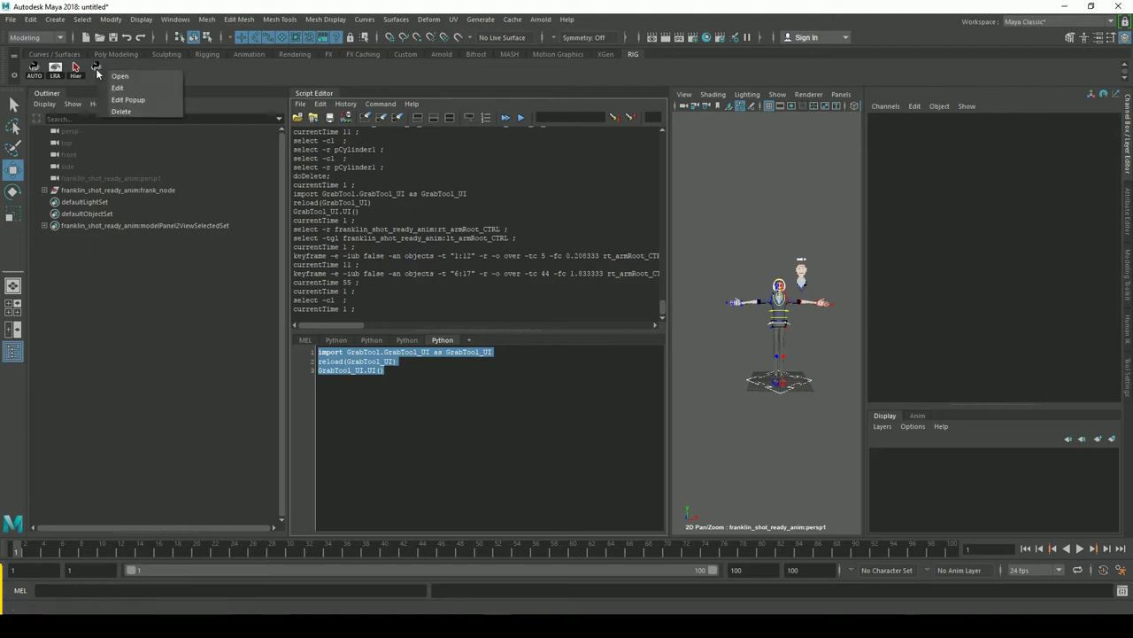
click(122, 88)
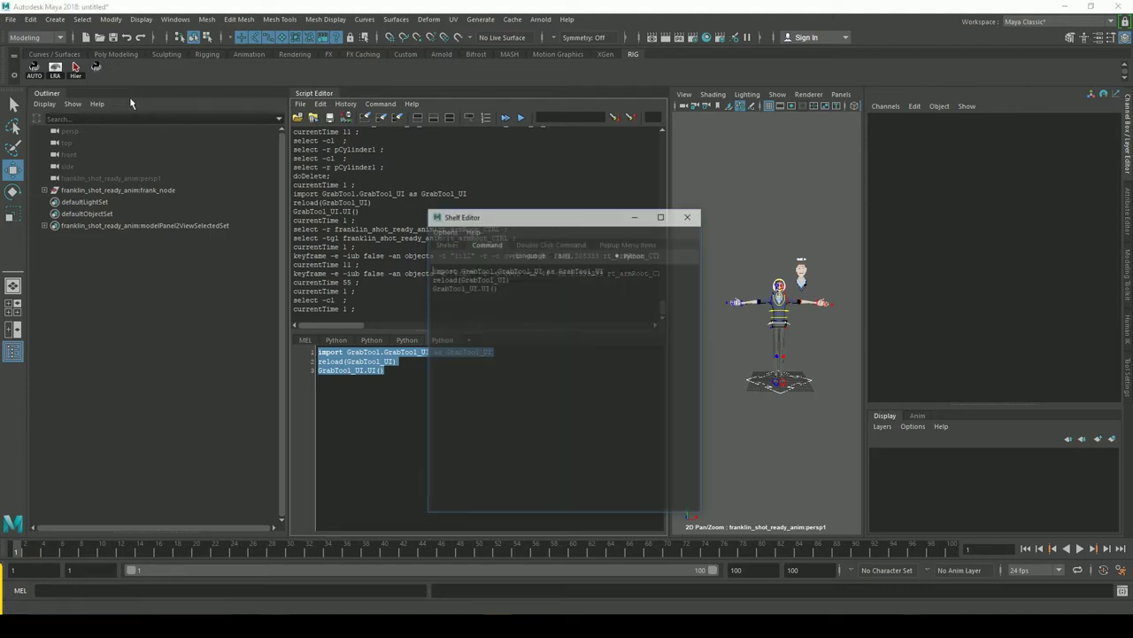
click(440, 277)
drag(515, 292, 434, 272)
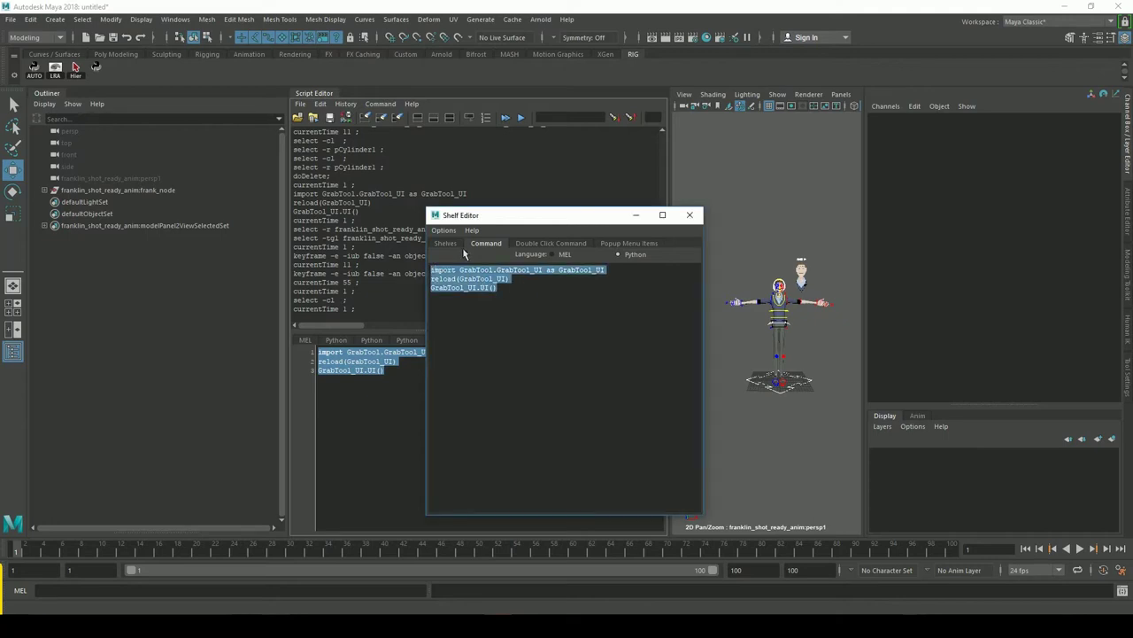
click(445, 244)
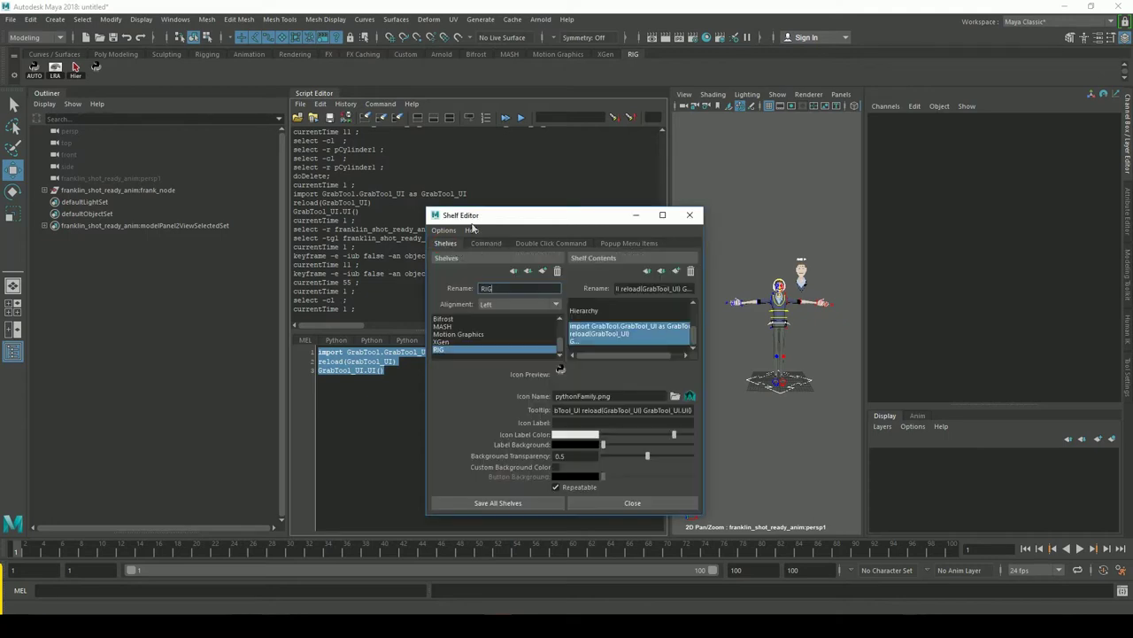
click(677, 398)
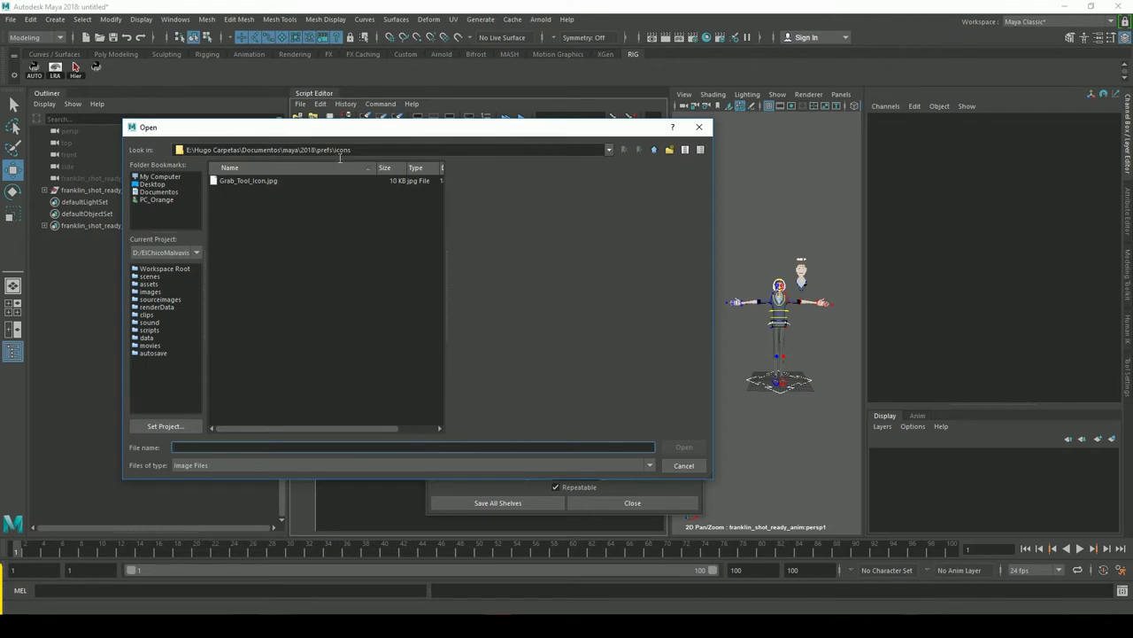
click(252, 180)
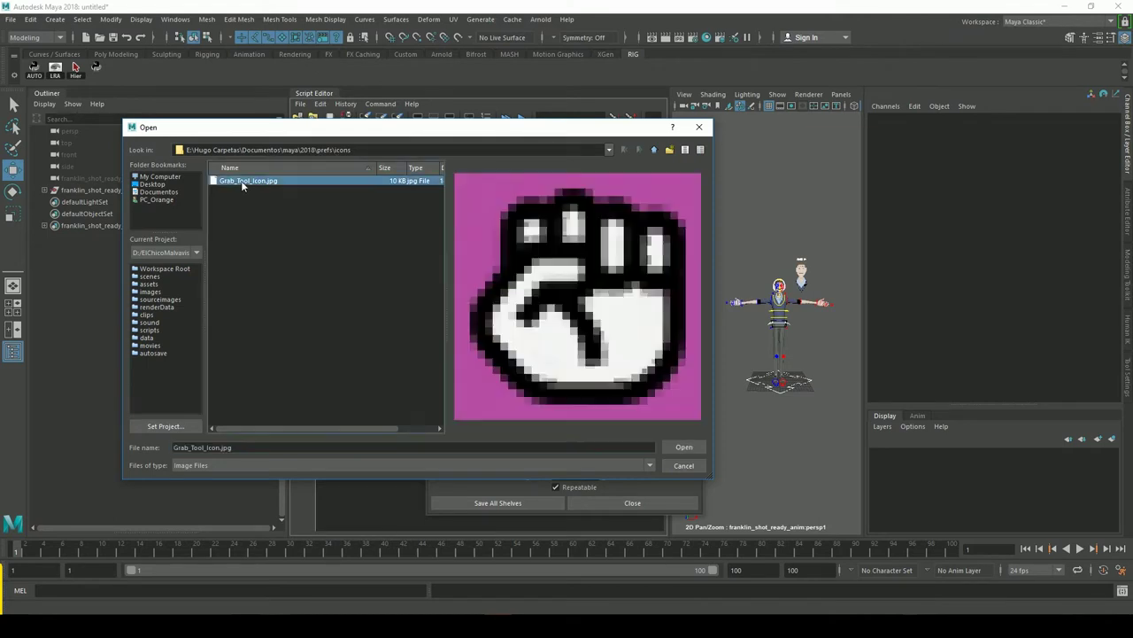
click(684, 446)
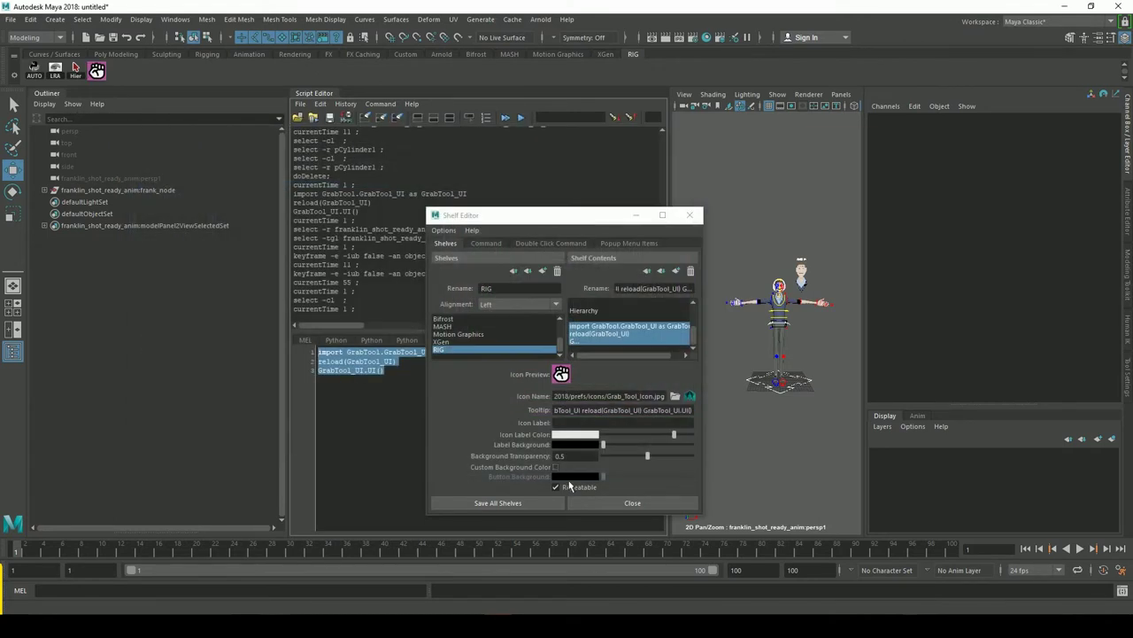
Save all shelves from the shelf menu and close the docked Script Editor.
click(498, 503)
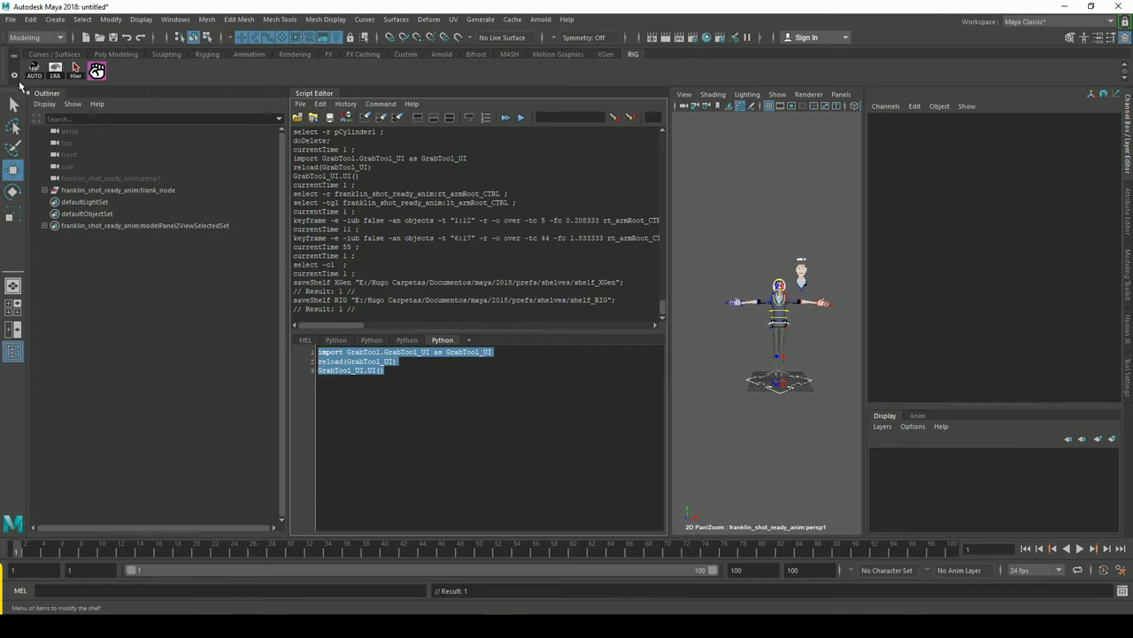
click(14, 77)
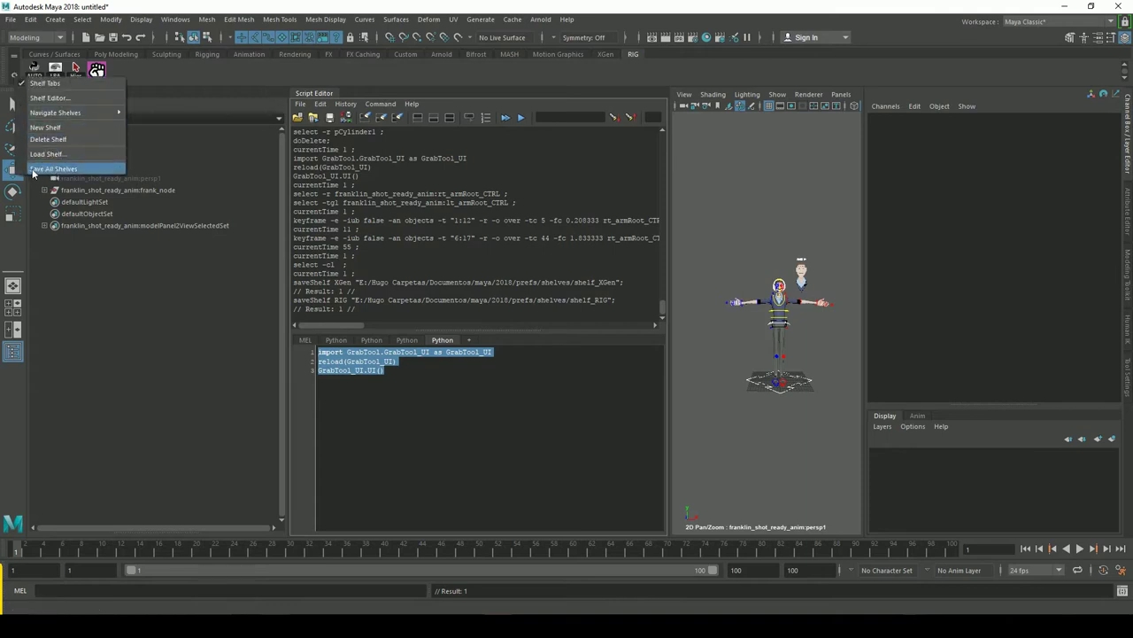
click(72, 170)
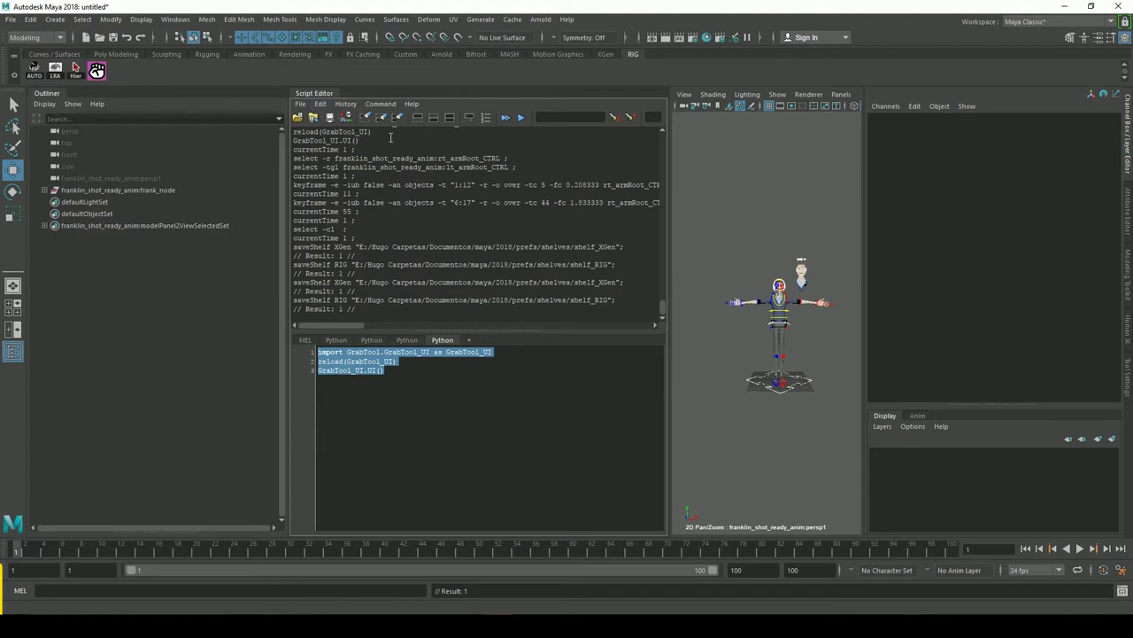
click(314, 93)
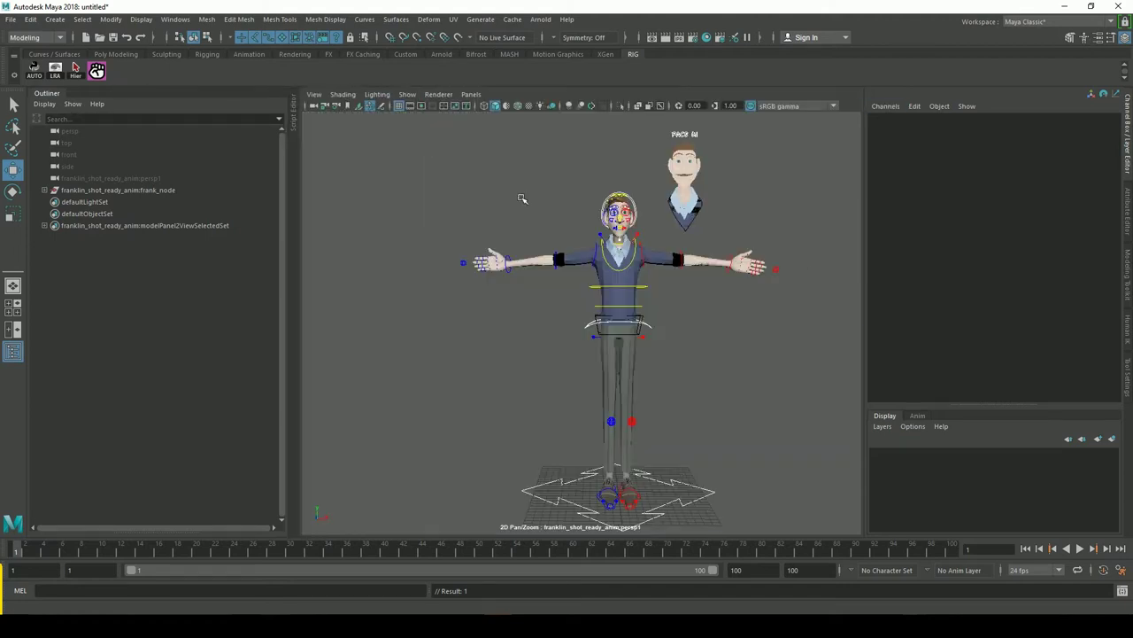
Launch Grab Tool from the pink fist shelf button and drag its window to the lower left.
click(97, 70)
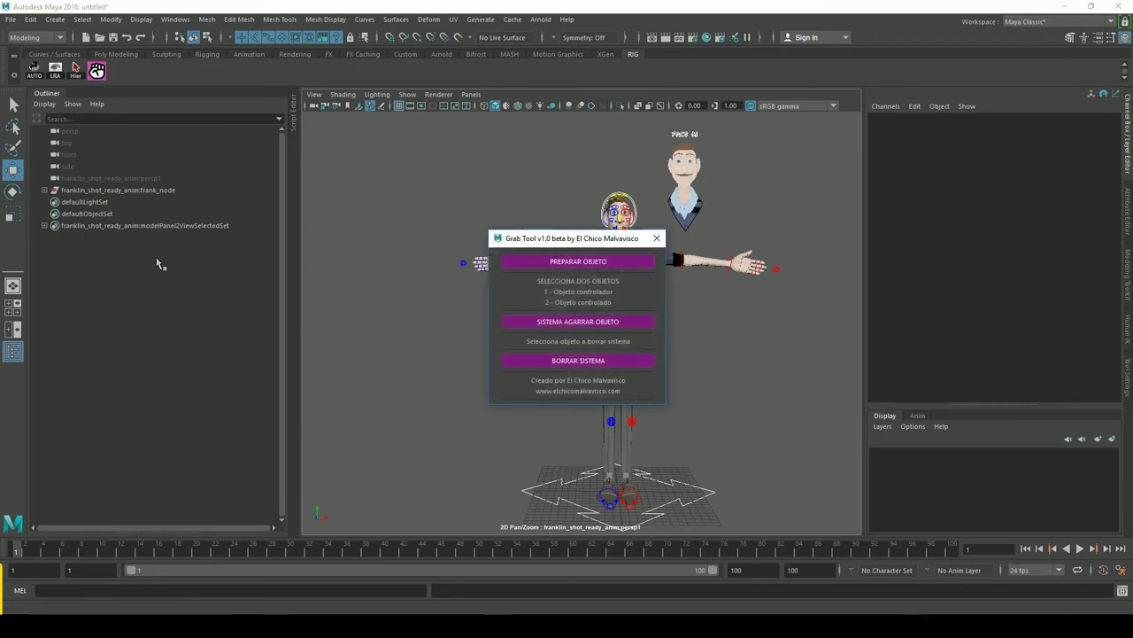
drag(560, 239, 146, 316)
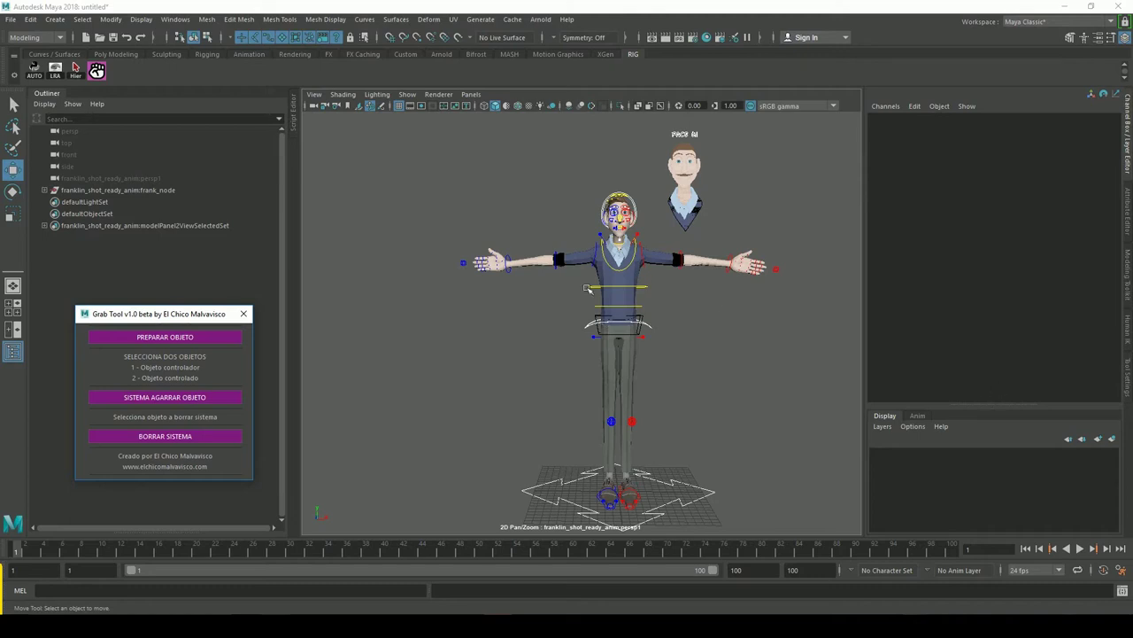
middle_drag(658, 316, 689, 324)
scroll(689, 324, down, 2)
scroll(695, 328, down, 1)
scroll(704, 332, down, 1)
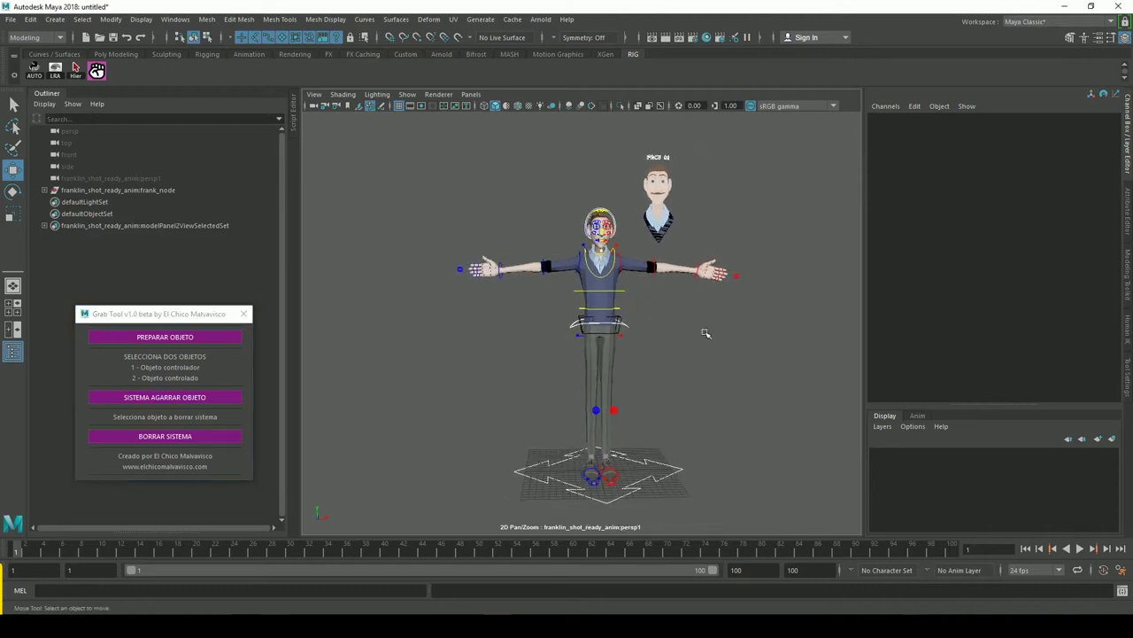
click(55, 18)
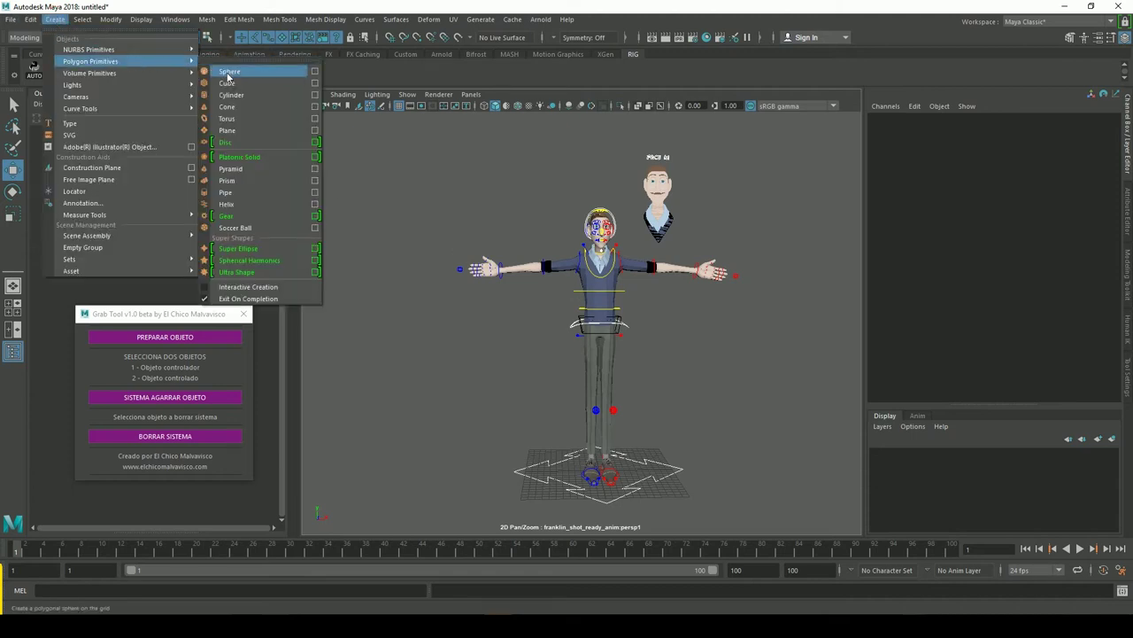
Create a polygon sphere and move it along X and Y up to the right hand.
click(228, 72)
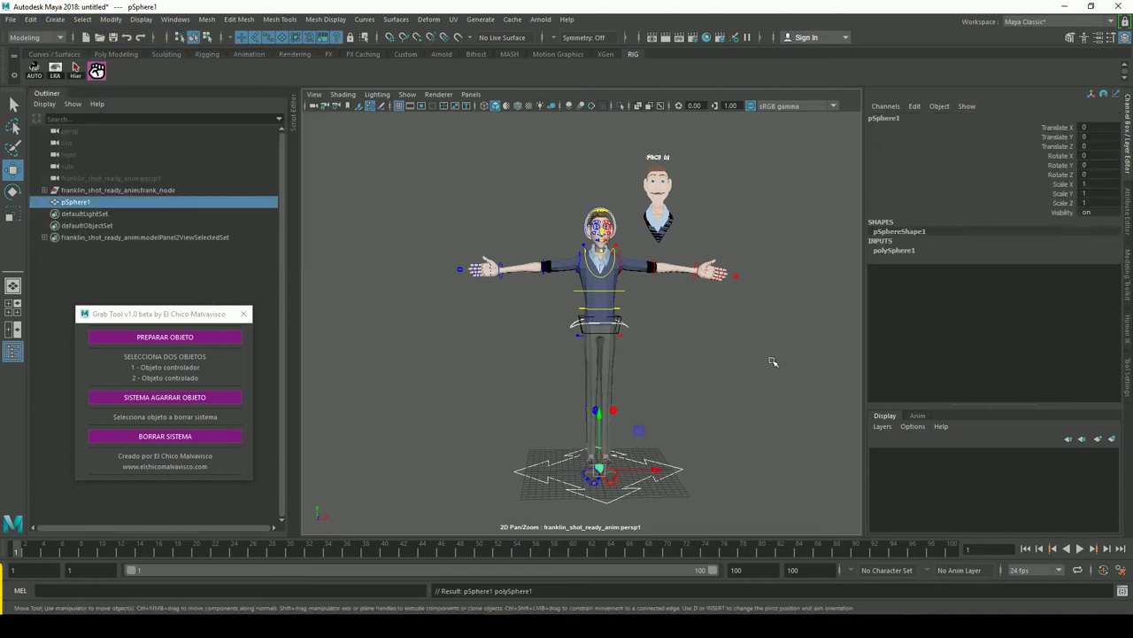
scroll(624, 354, up, 1)
scroll(624, 354, up, 1)
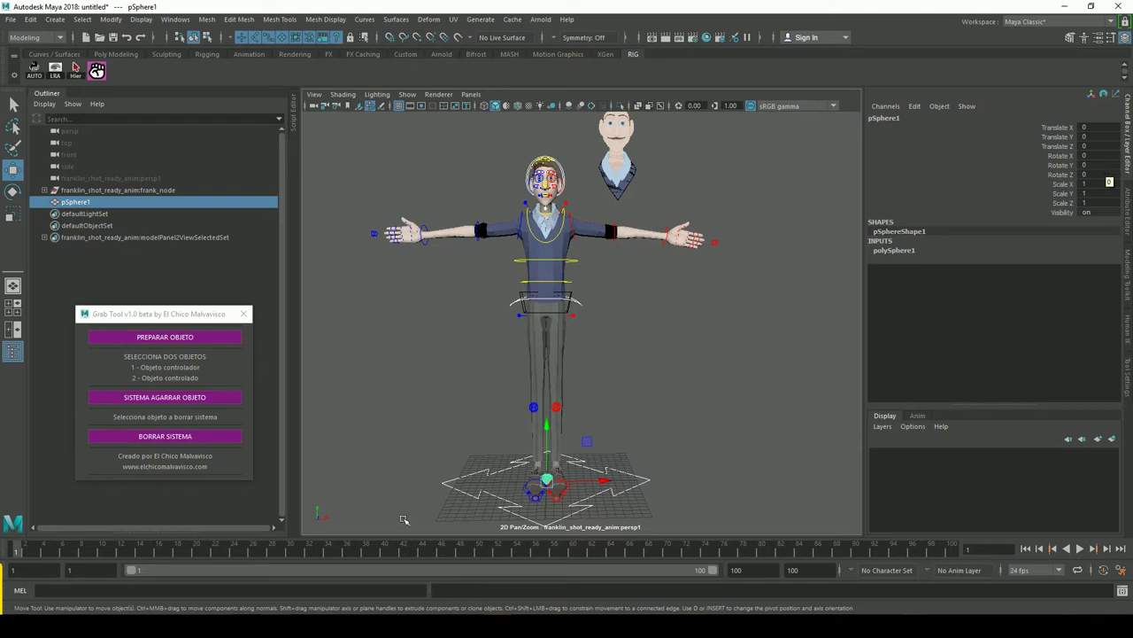
drag(597, 484, 452, 484)
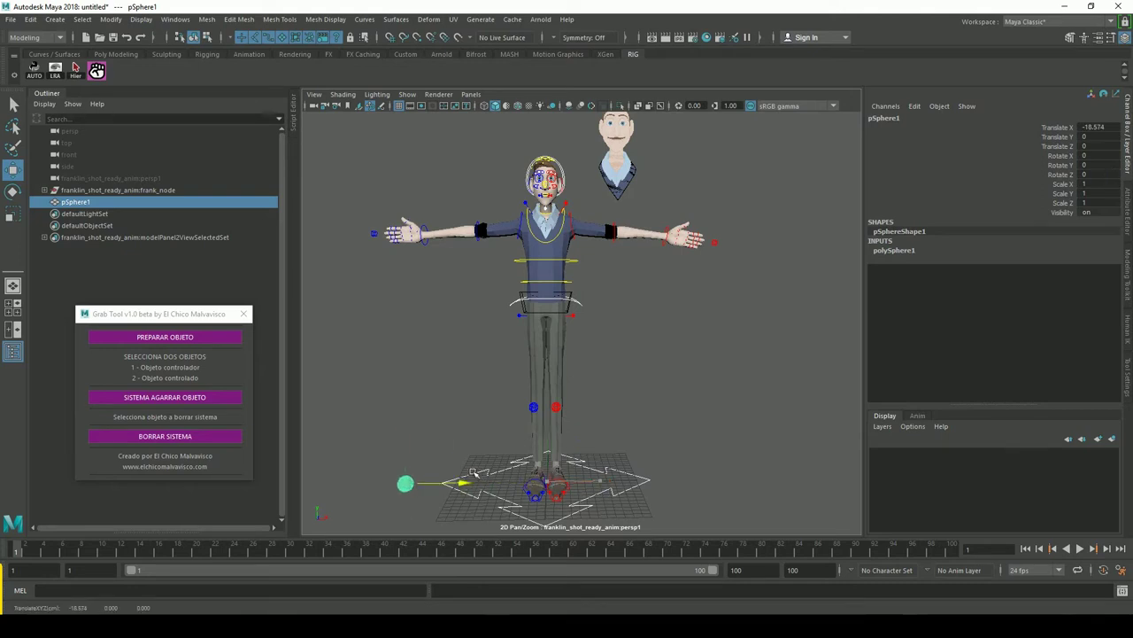
mouse_move(404, 431)
mouse_down()
mouse_move(416, 426)
mouse_move(423, 191)
mouse_up()
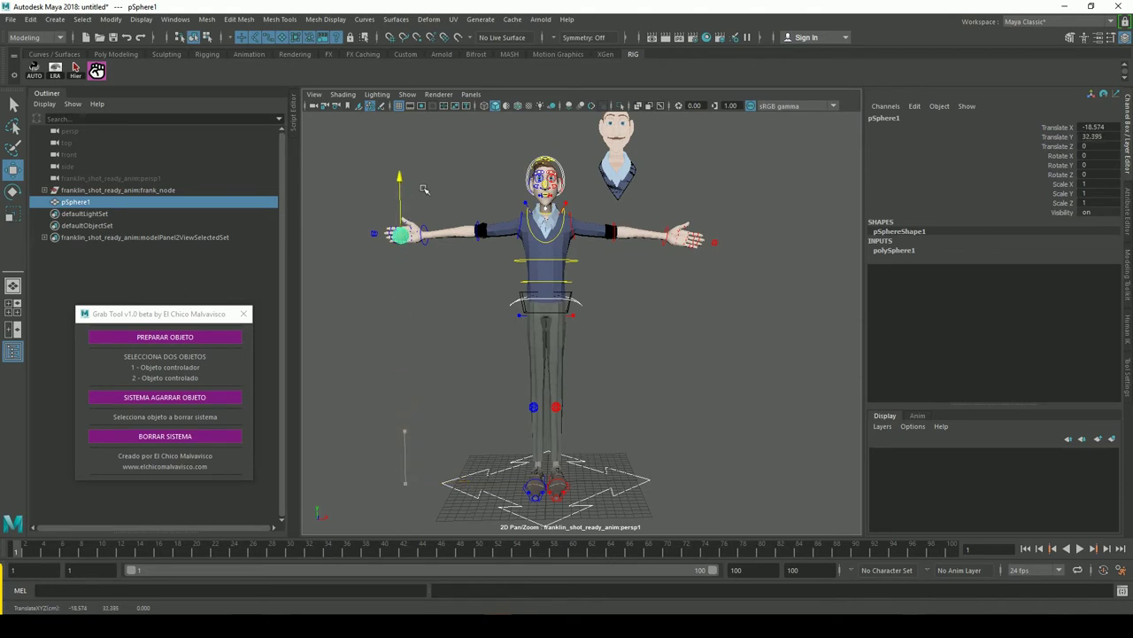
mouse_move(463, 320)
alt+mouse_down()
mouse_move(515, 335)
mouse_move(564, 312)
alt+mouse_up()
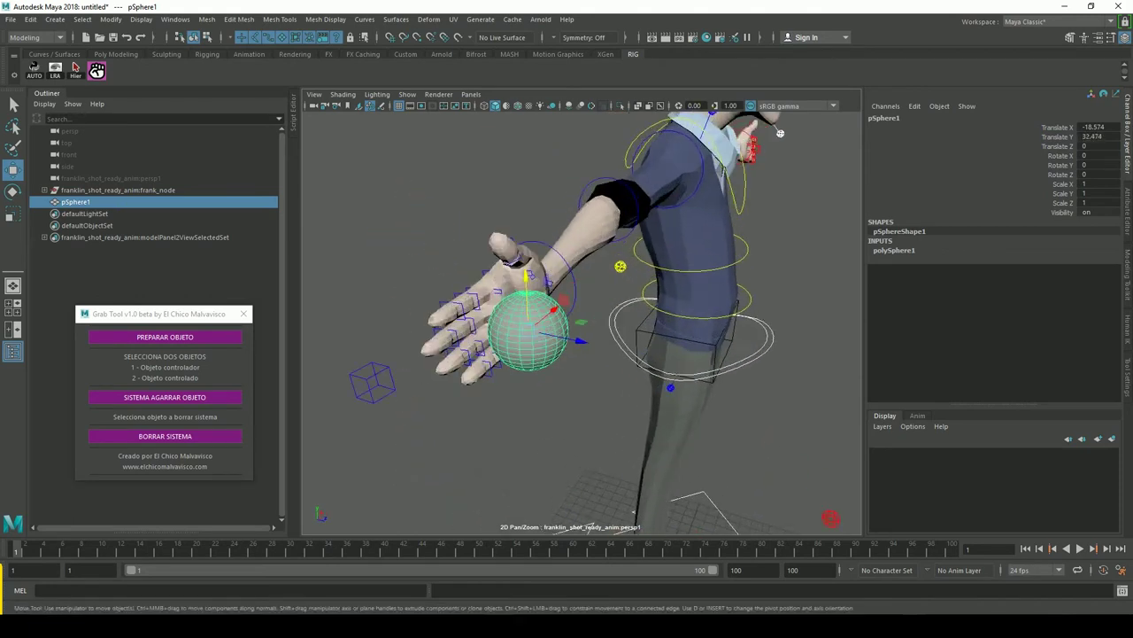
Check the sphere sits in the palm from a level view of the arm, then deselect it.
scroll(555, 325, up, 5)
mouse_move(569, 397)
alt+mouse_down()
mouse_move(658, 416)
mouse_move(620, 461)
mouse_move(635, 454)
mouse_move(651, 492)
mouse_move(567, 430)
alt+mouse_up()
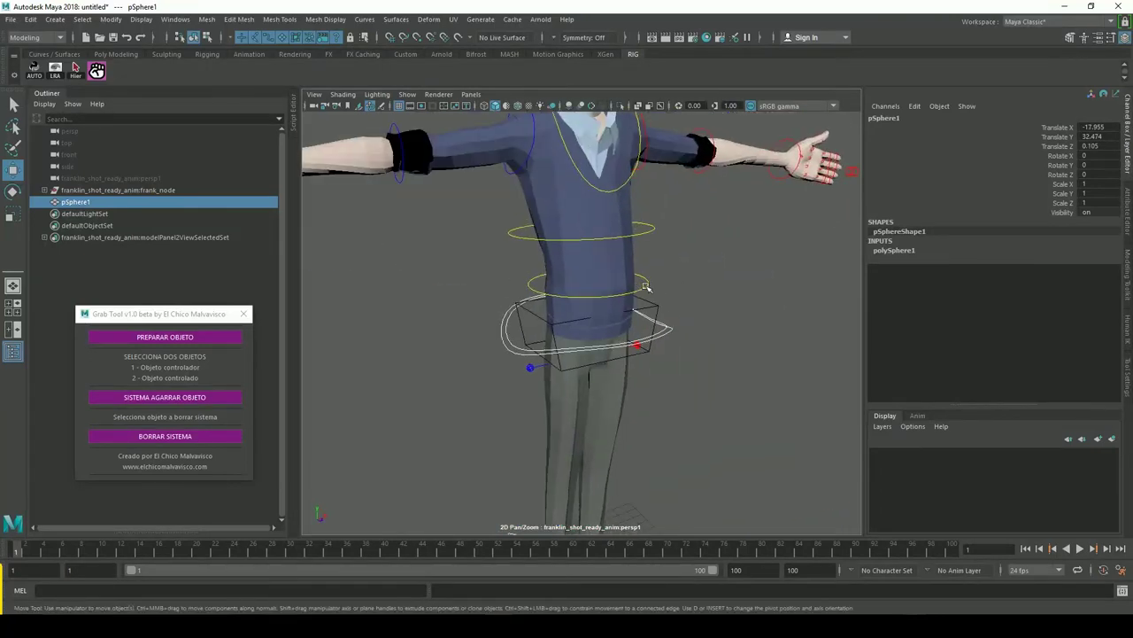
key(f)
scroll(646, 286, down, 5)
mouse_move(646, 286)
alt+mouse_down()
mouse_move(693, 337)
mouse_move(636, 409)
alt+mouse_up()
scroll(693, 337, down, 5)
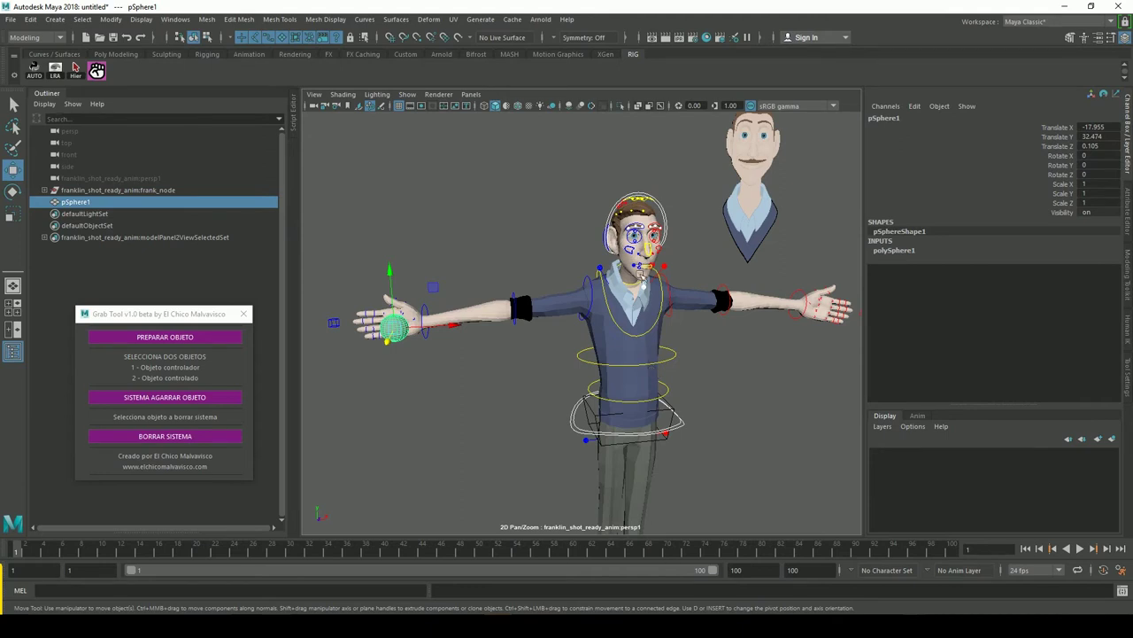
click(165, 338)
Prepare pSphere1 with PREPARAR OBJETO, creating pSphere1_control_01 and pSphere1_control_02.
click(334, 404)
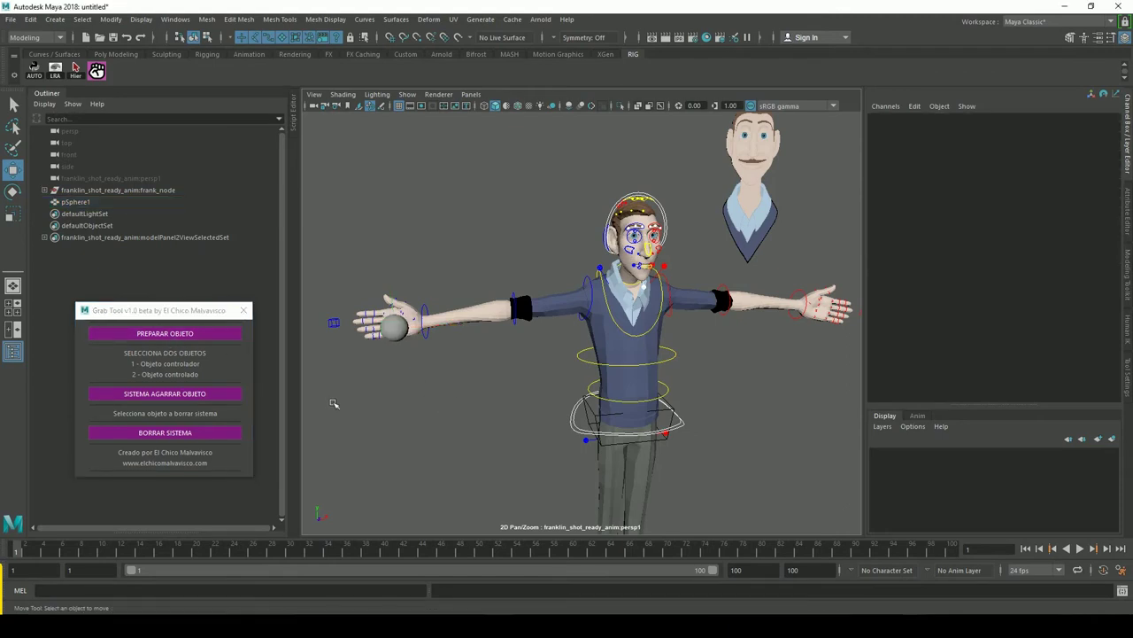
click(391, 348)
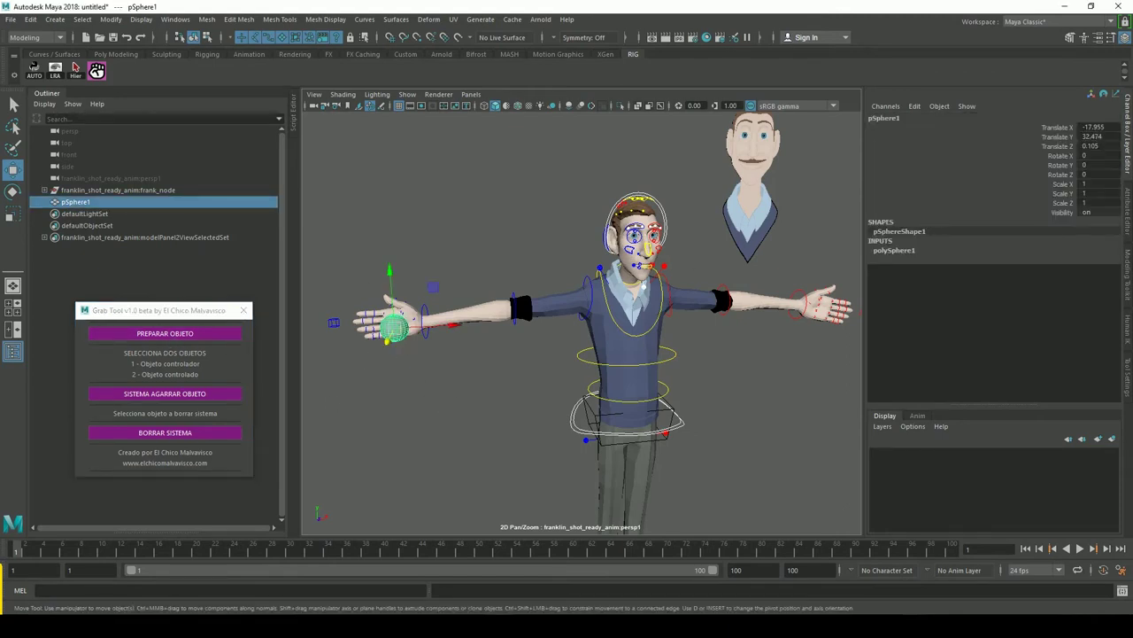
click(172, 340)
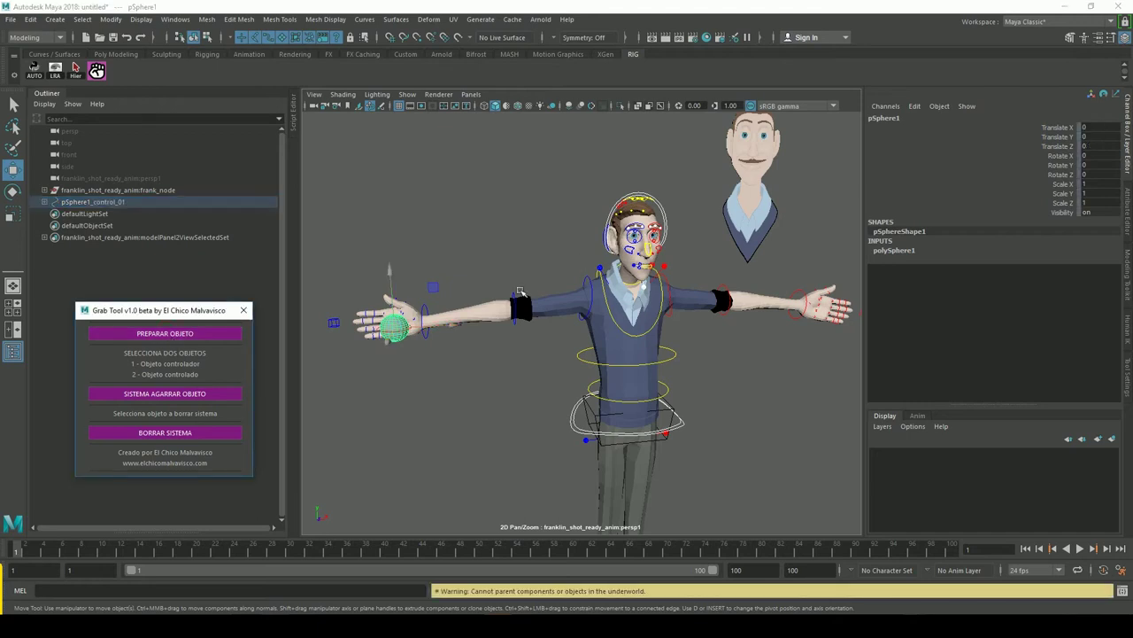
alt+drag(521, 292, 517, 328)
alt+right_drag(518, 328, 579, 319)
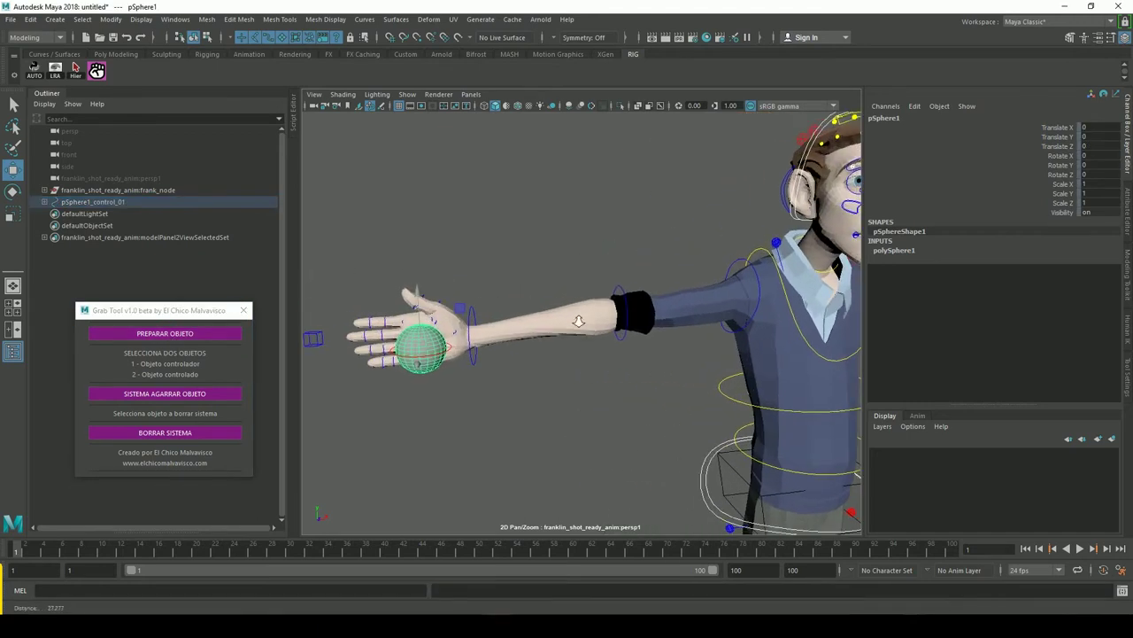
Expand the new control hierarchy in the Outliner to reveal pSphere1 nested inside both controls.
click(44, 202)
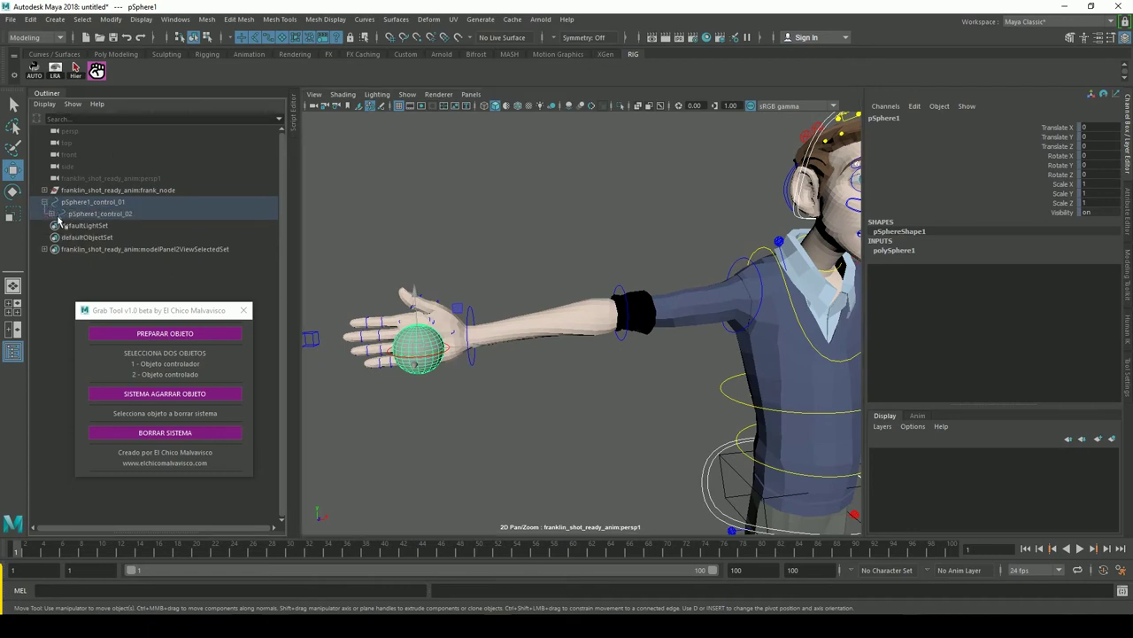
click(53, 216)
click(102, 213)
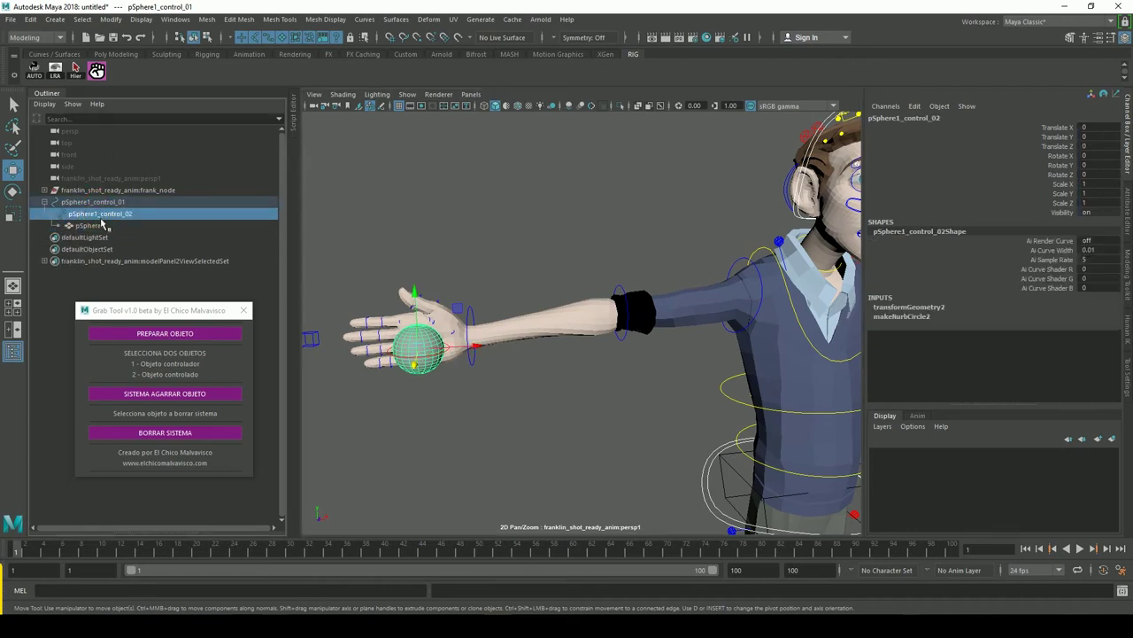
click(97, 227)
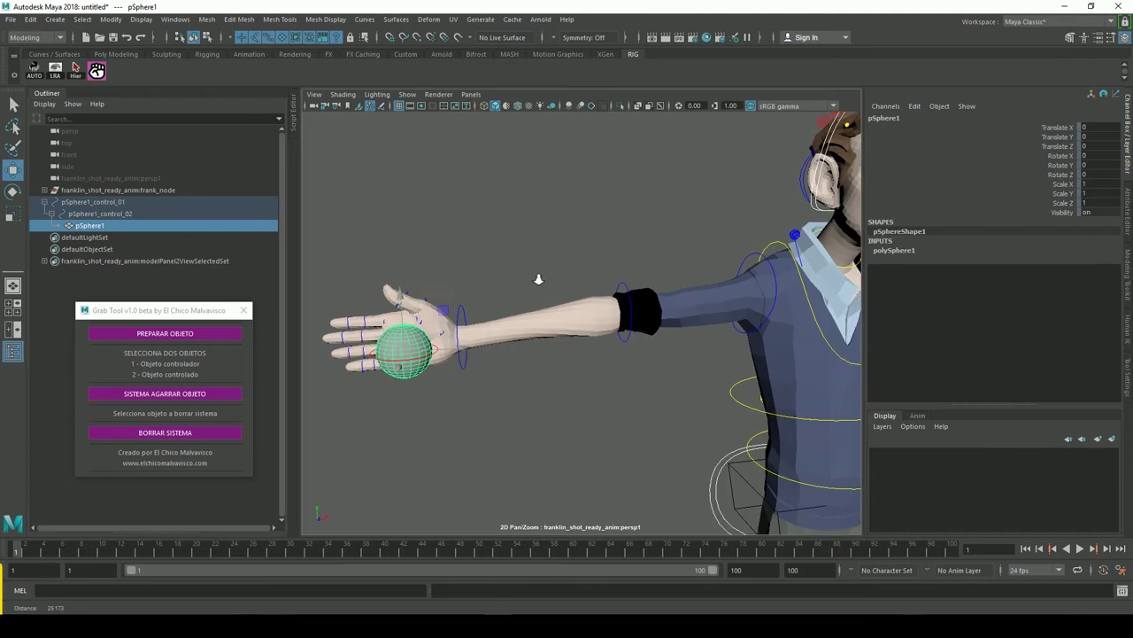
alt+drag(538, 278, 602, 270)
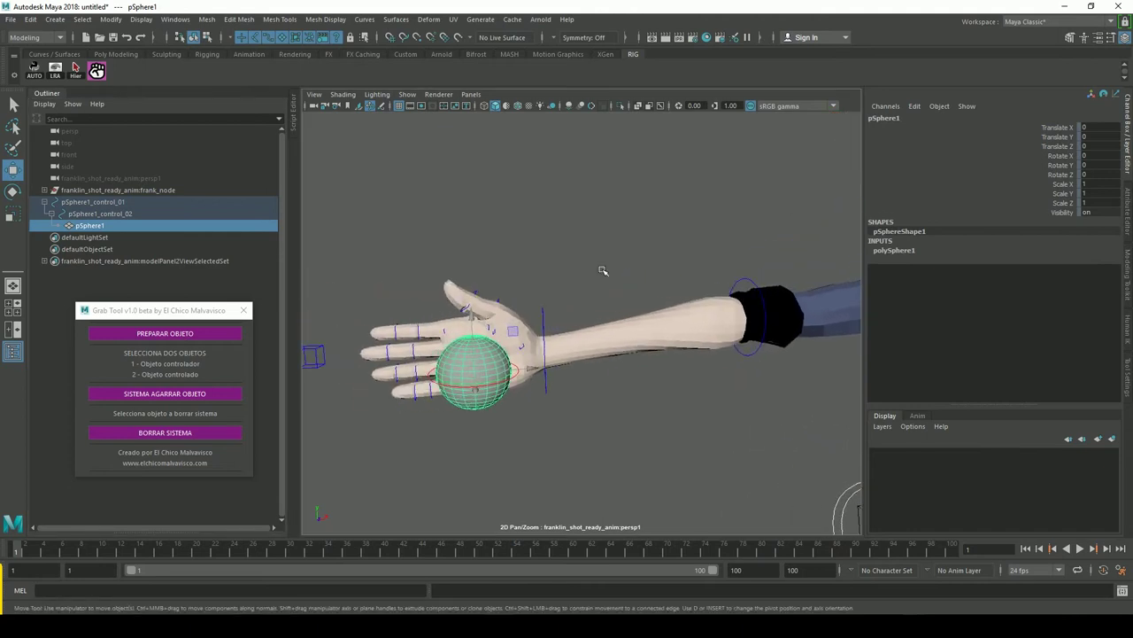
Select pSphere1_control_01 and switch it to control-vertex editing.
click(524, 390)
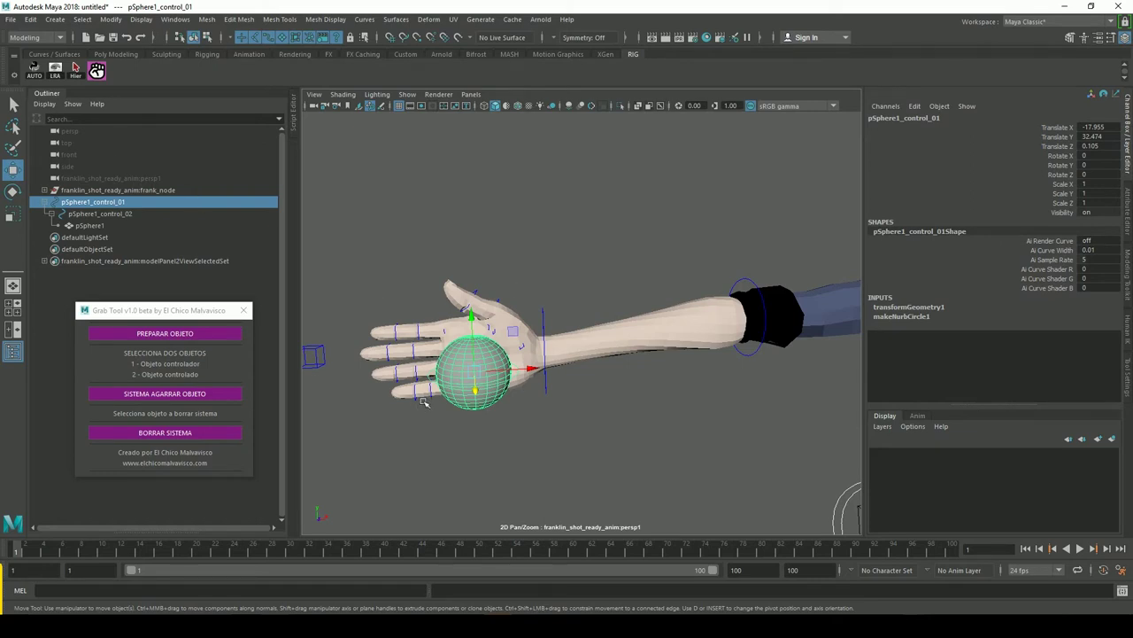
right_drag(431, 381, 363, 342)
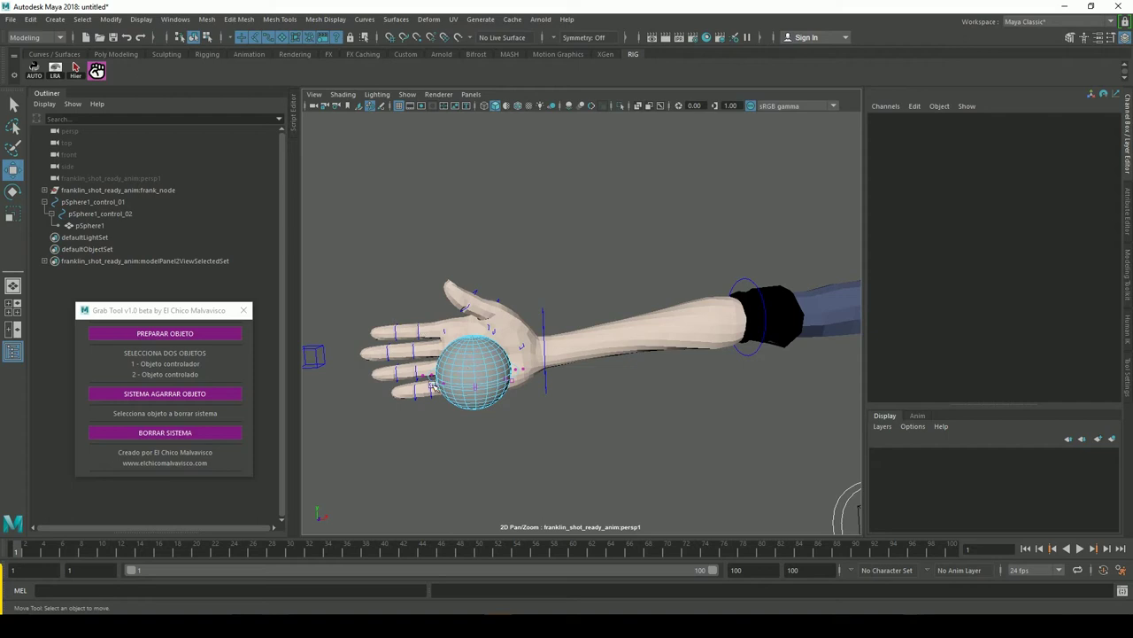
right_drag(424, 321, 360, 328)
Scale all the outer control's CVs outward around the sphere, then return to object mode.
drag(367, 311, 641, 430)
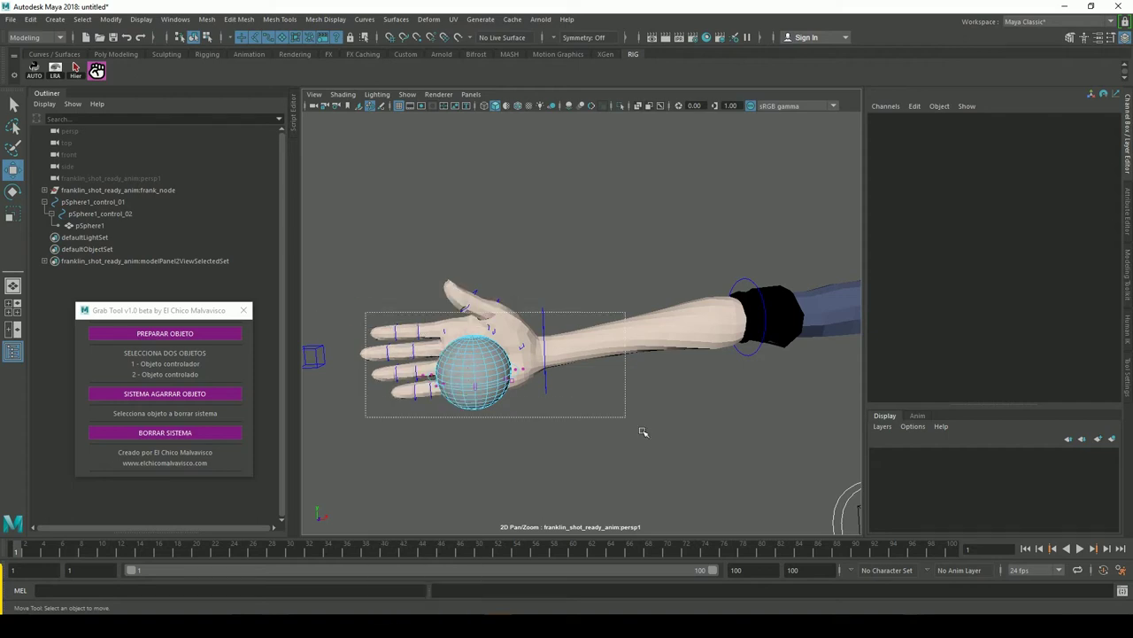
key(r)
mouse_move(497, 370)
mouse_down()
mouse_move(516, 375)
mouse_move(491, 376)
mouse_up()
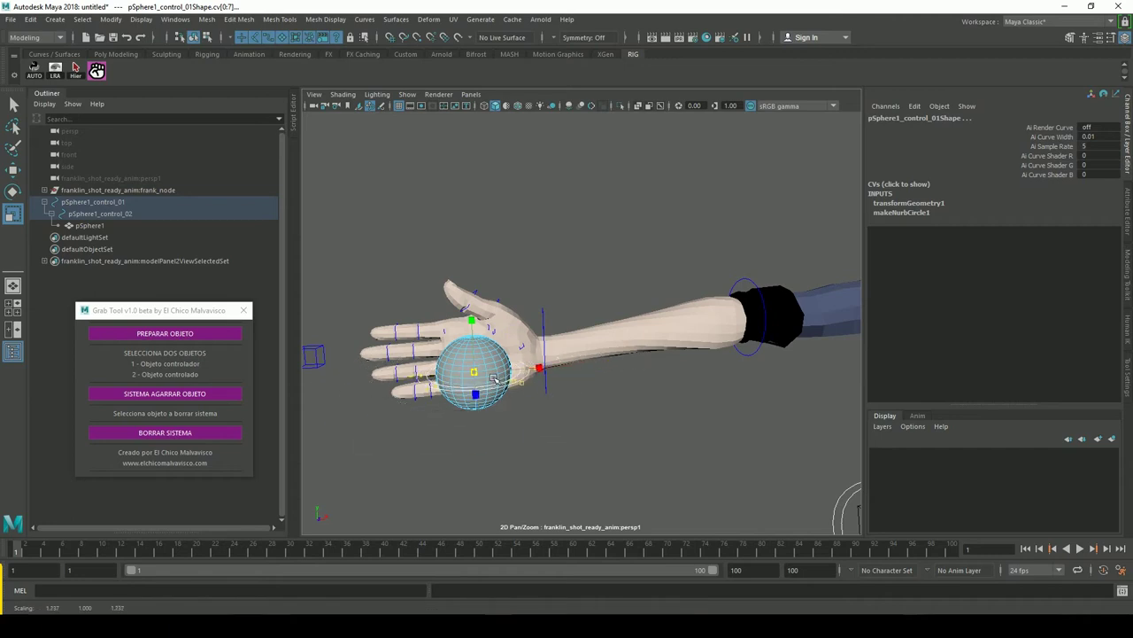
click(207, 37)
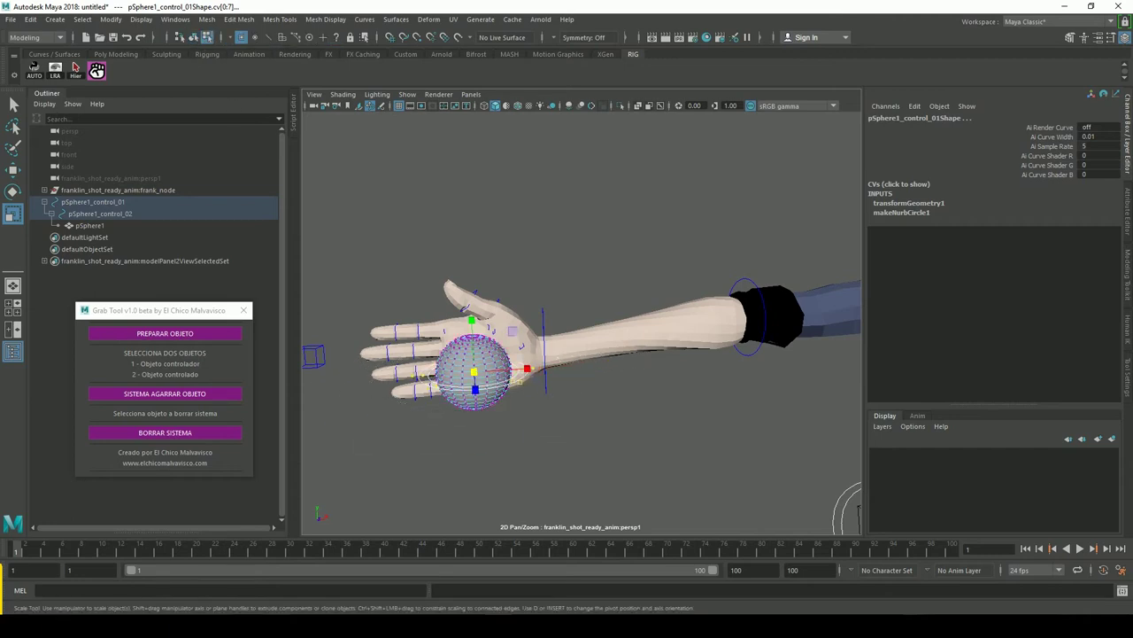
click(194, 39)
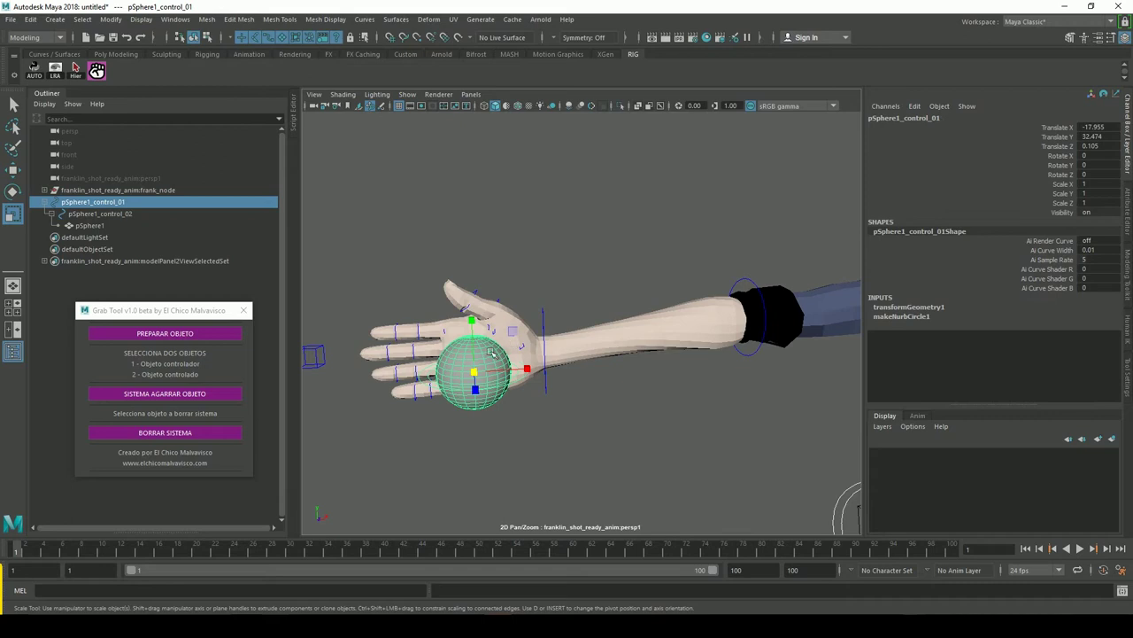
Check the sphere selection, then zoom out and orbit around the character's arm.
click(648, 243)
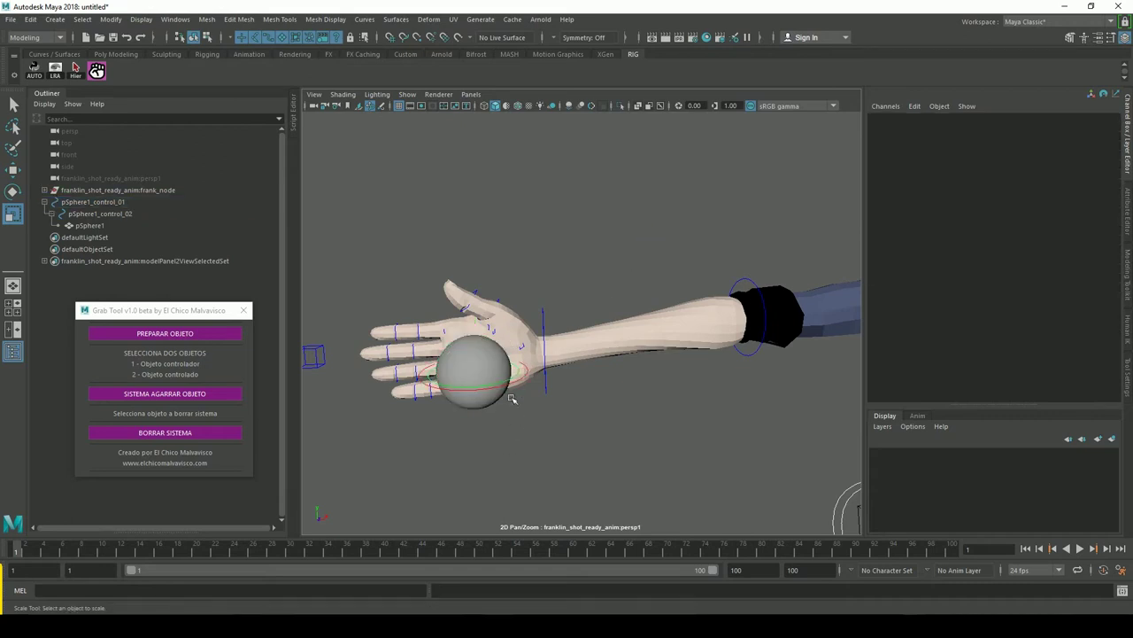
click(475, 368)
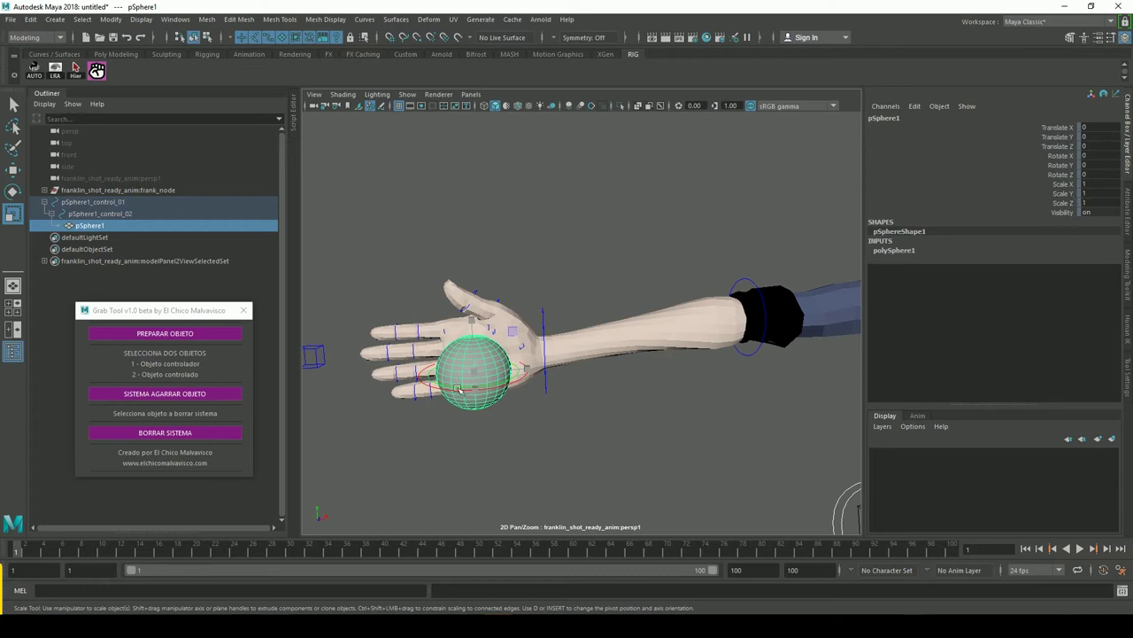
click(595, 222)
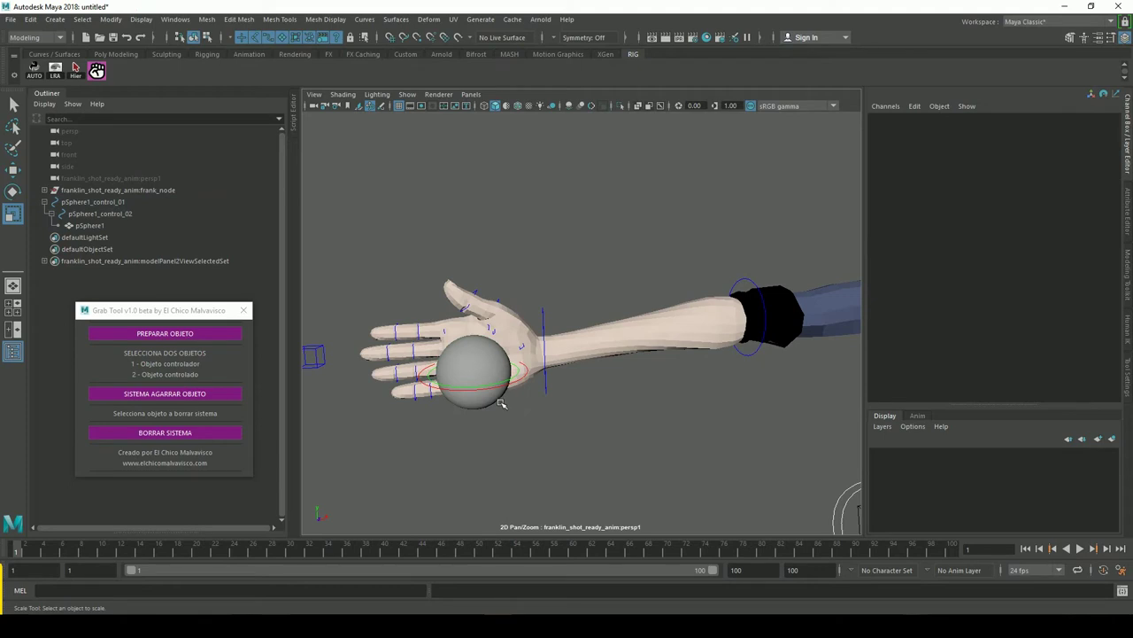
alt+right_drag(662, 375, 537, 363)
mouse_move(537, 363)
alt+mouse_down()
mouse_move(576, 374)
mouse_move(576, 319)
alt+mouse_up()
alt+drag(499, 333, 405, 316)
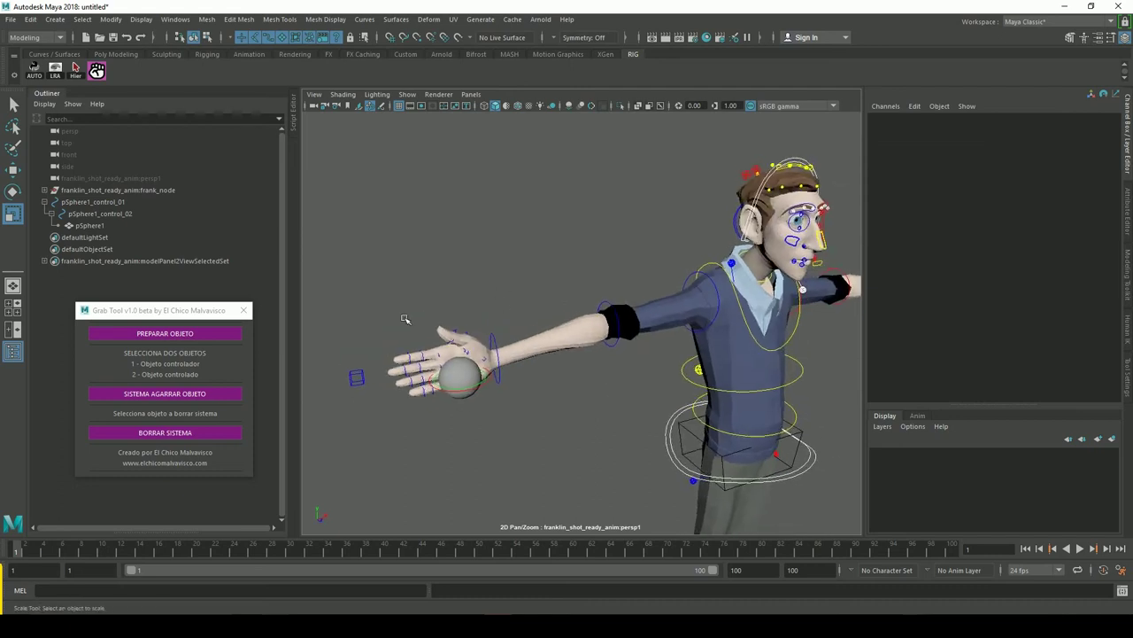
Constrain pSphere1_control_01 to rt_wrist_FK_CTRL using SISTEMA AGARRAR OBJETO.
alt+right_drag(484, 383, 552, 354)
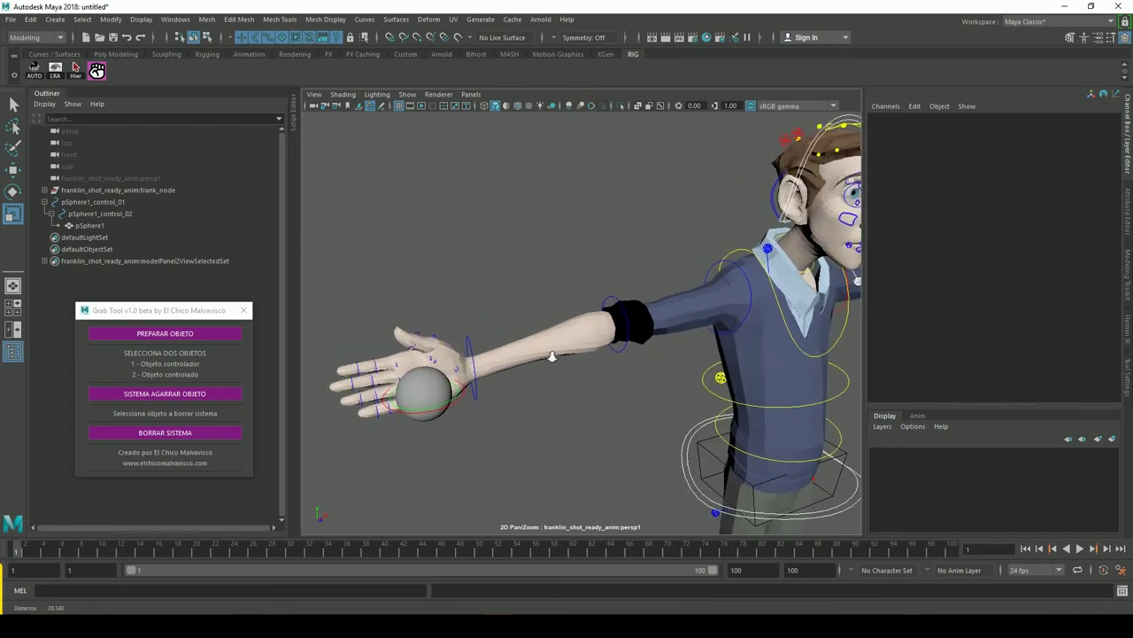
alt+drag(552, 354, 478, 334)
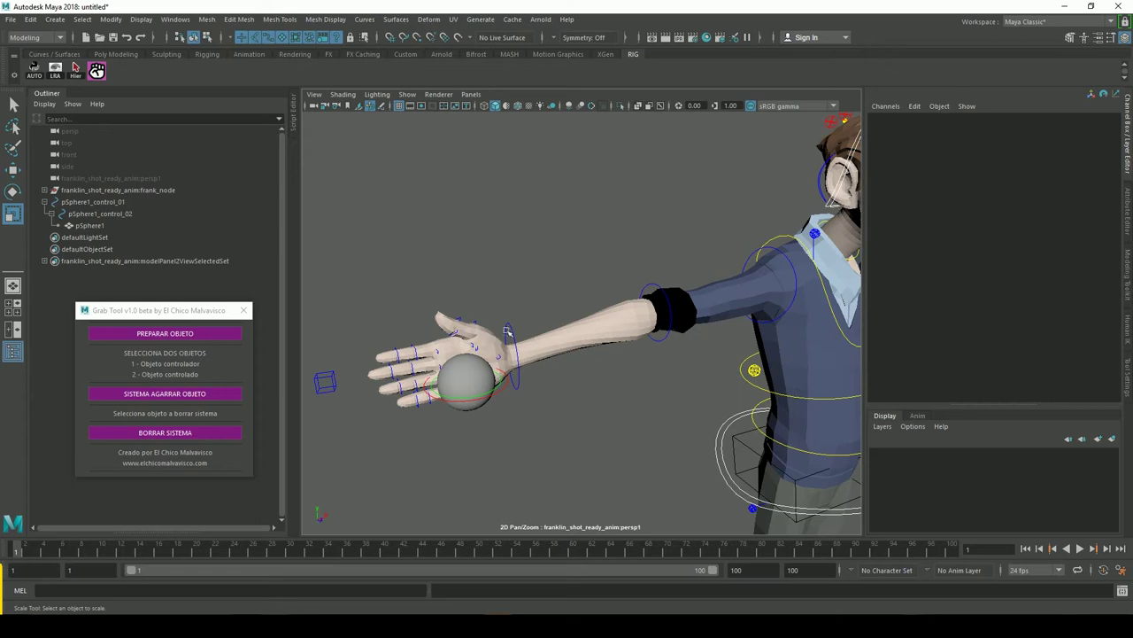
click(535, 338)
mouse_move(536, 338)
alt+right_down()
mouse_move(640, 282)
mouse_move(641, 297)
alt+right_up()
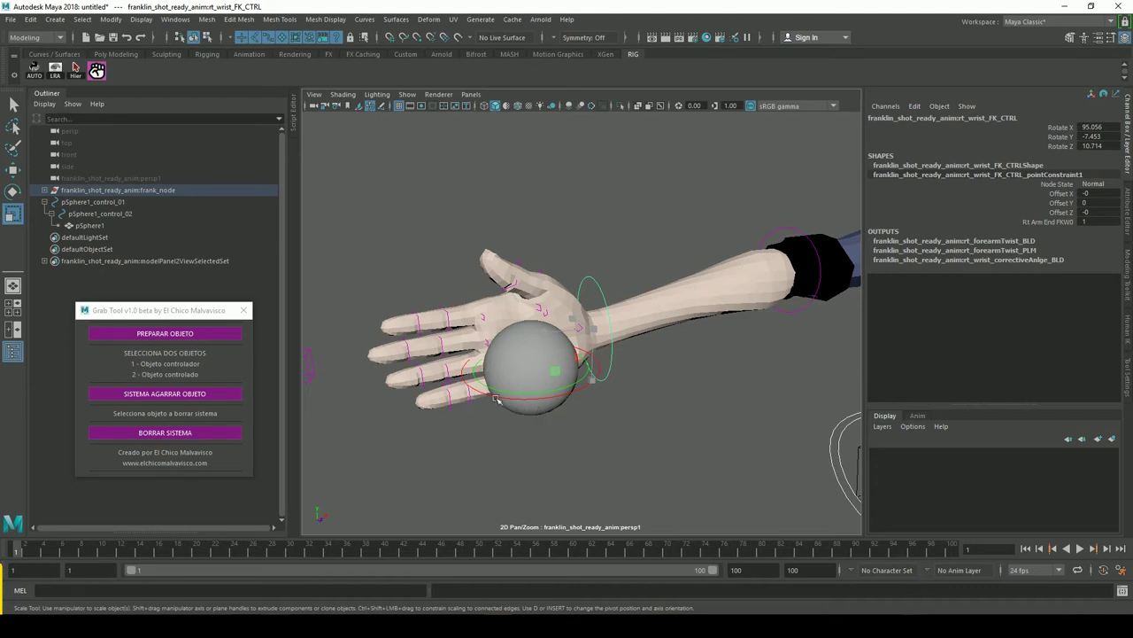
click(531, 410)
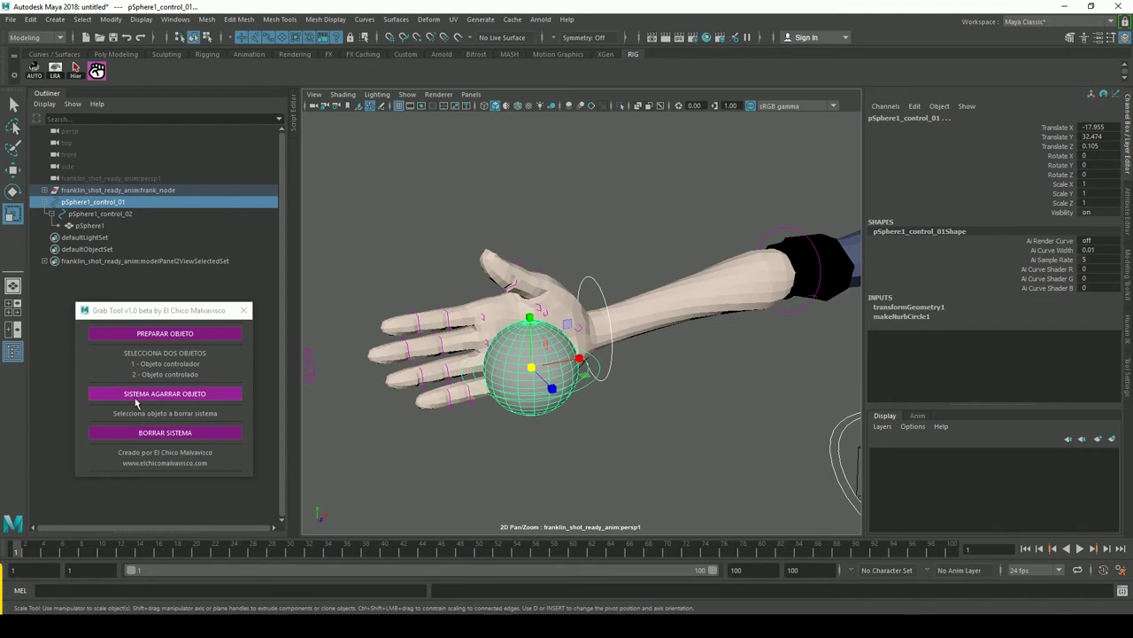
click(181, 399)
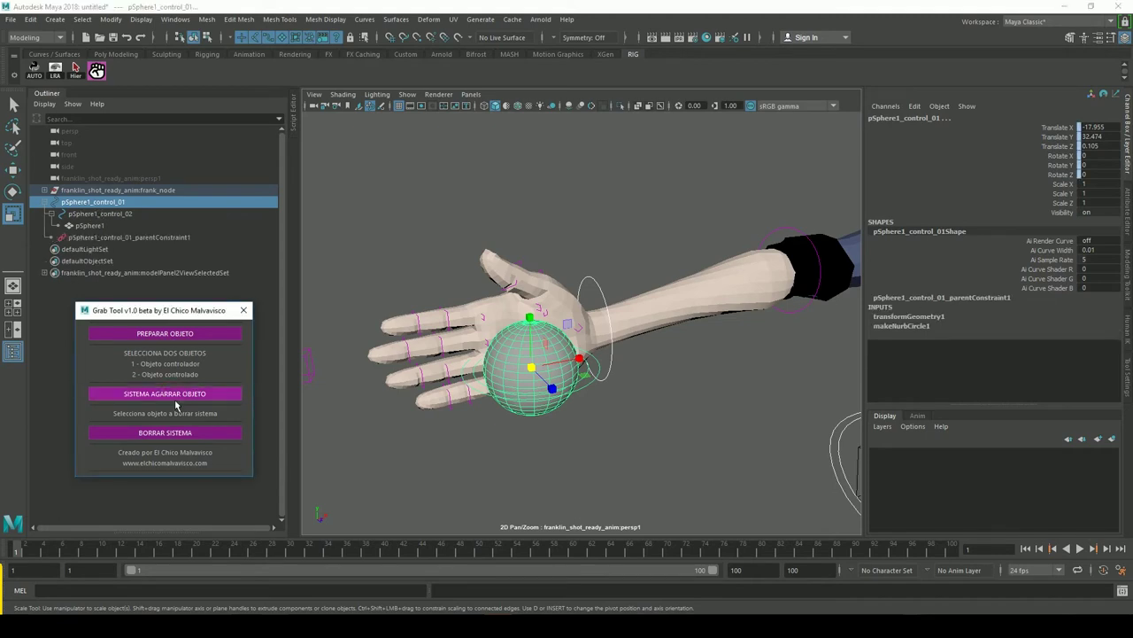
Rotate the right wrist control to test that the sphere follows the hand.
click(662, 263)
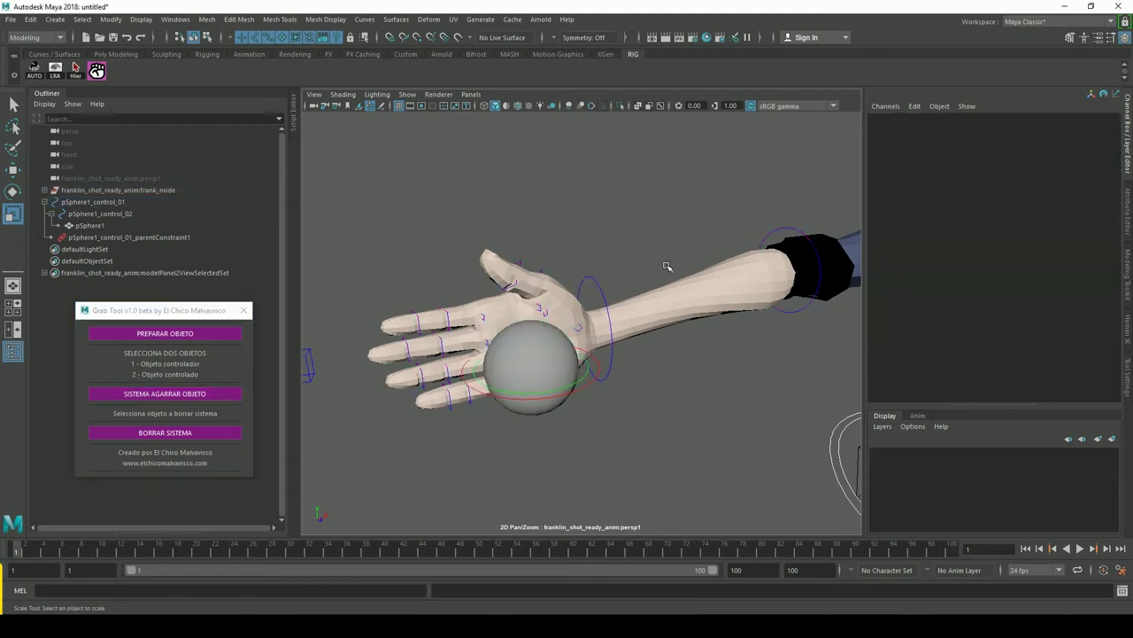
scroll(552, 263, down, 3)
scroll(551, 263, up, 3)
click(611, 304)
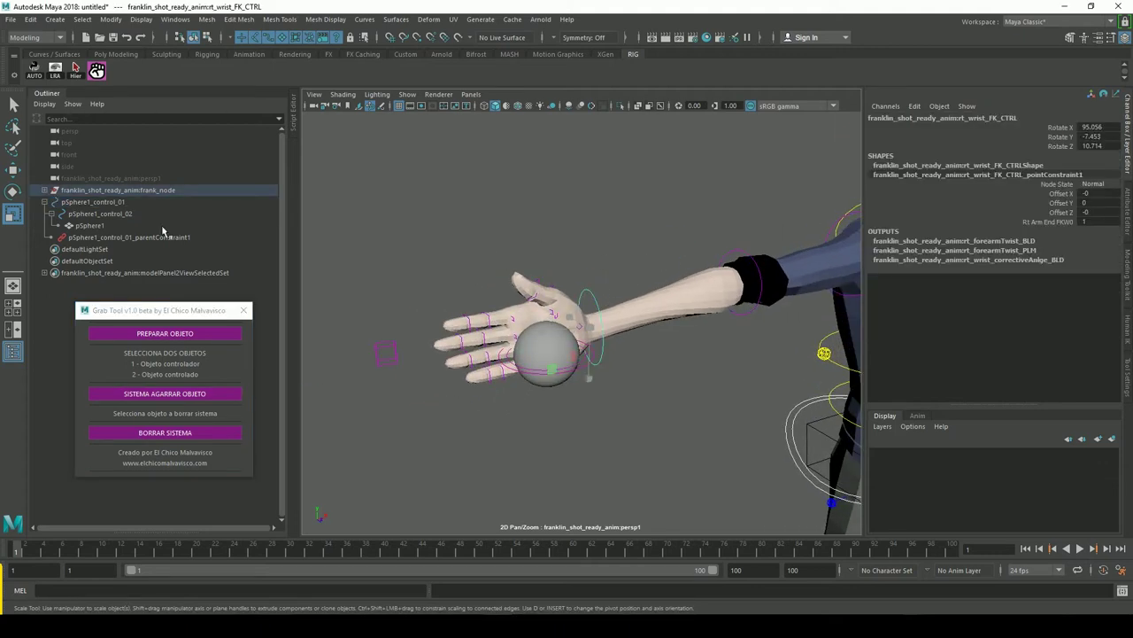
click(13, 191)
mouse_move(599, 315)
mouse_down()
mouse_move(596, 353)
mouse_move(621, 366)
mouse_up()
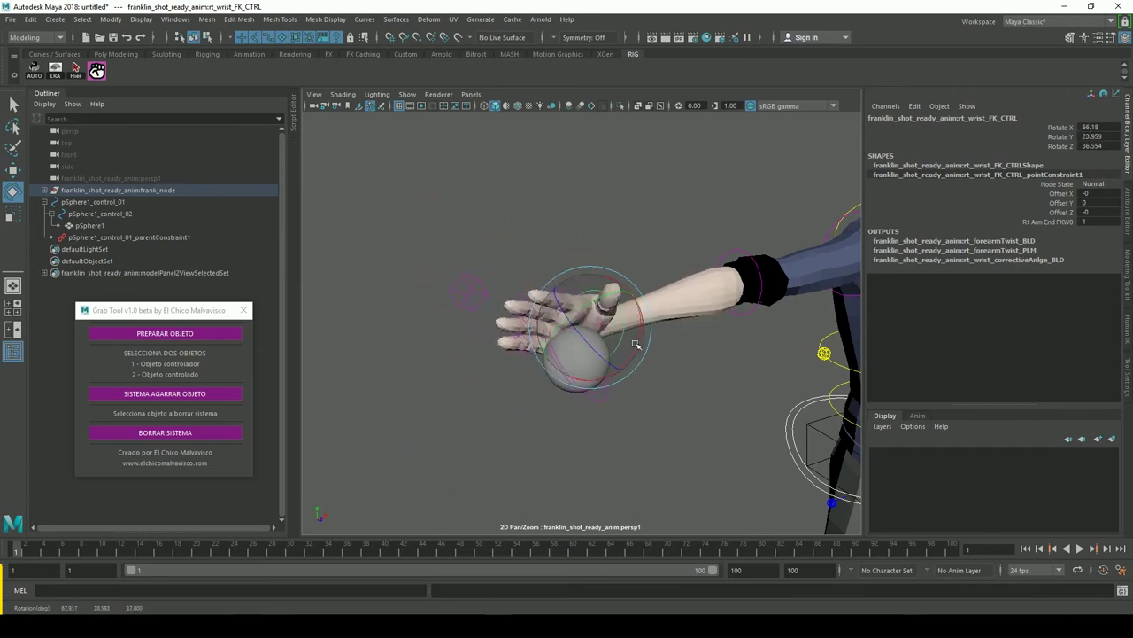
drag(622, 365, 589, 353)
Rotate the right wrist downward with the sphere's control attached.
click(600, 458)
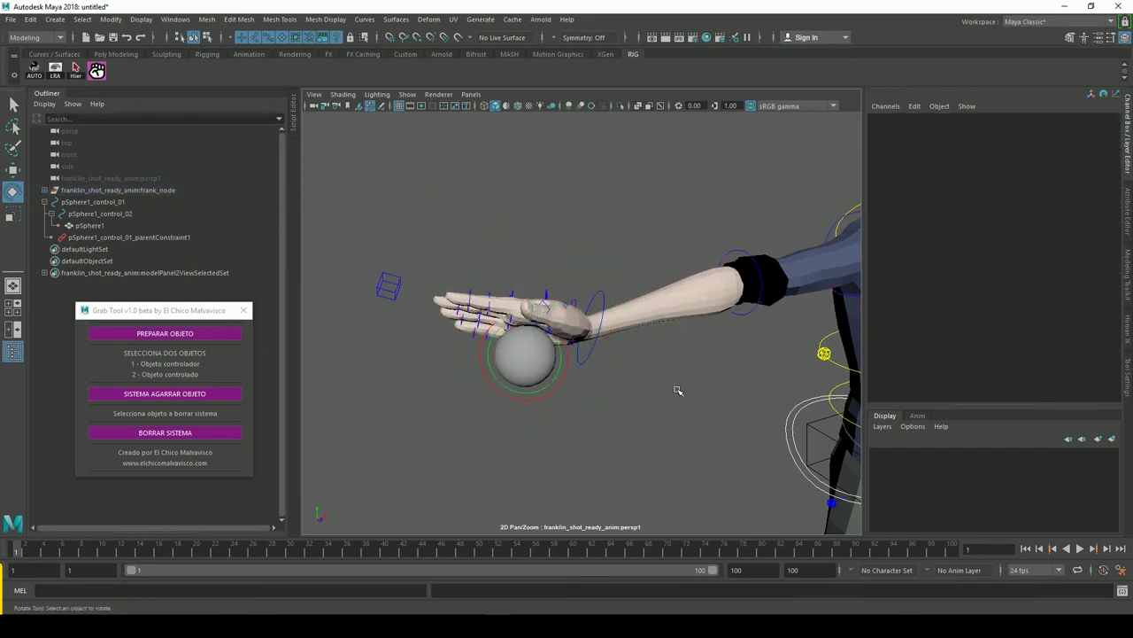
alt+right_drag(598, 396, 673, 367)
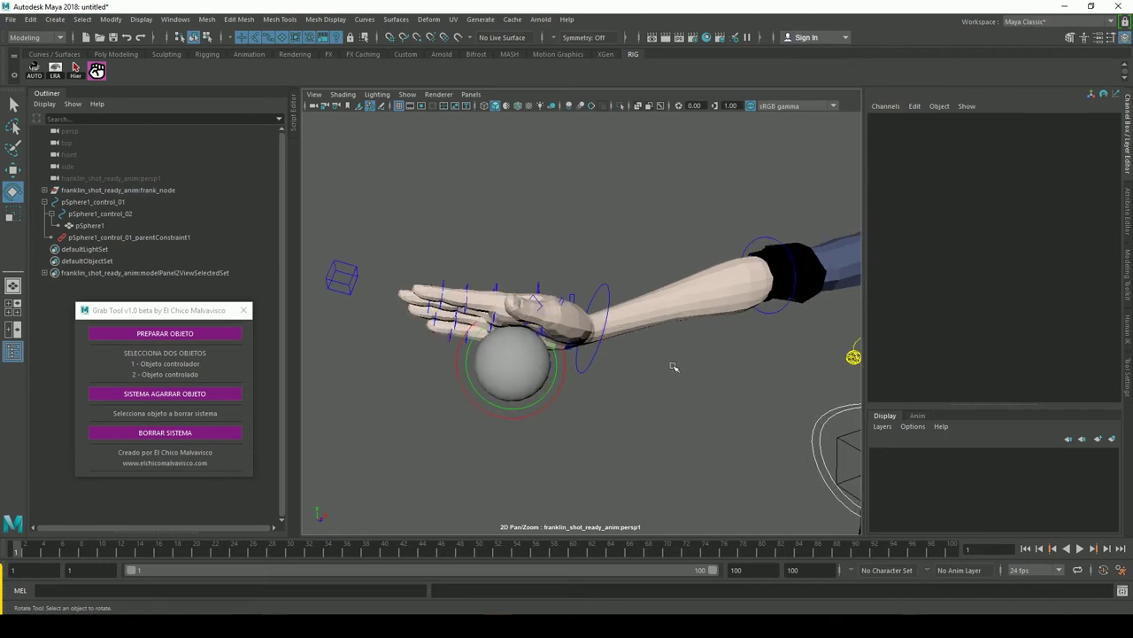
click(552, 420)
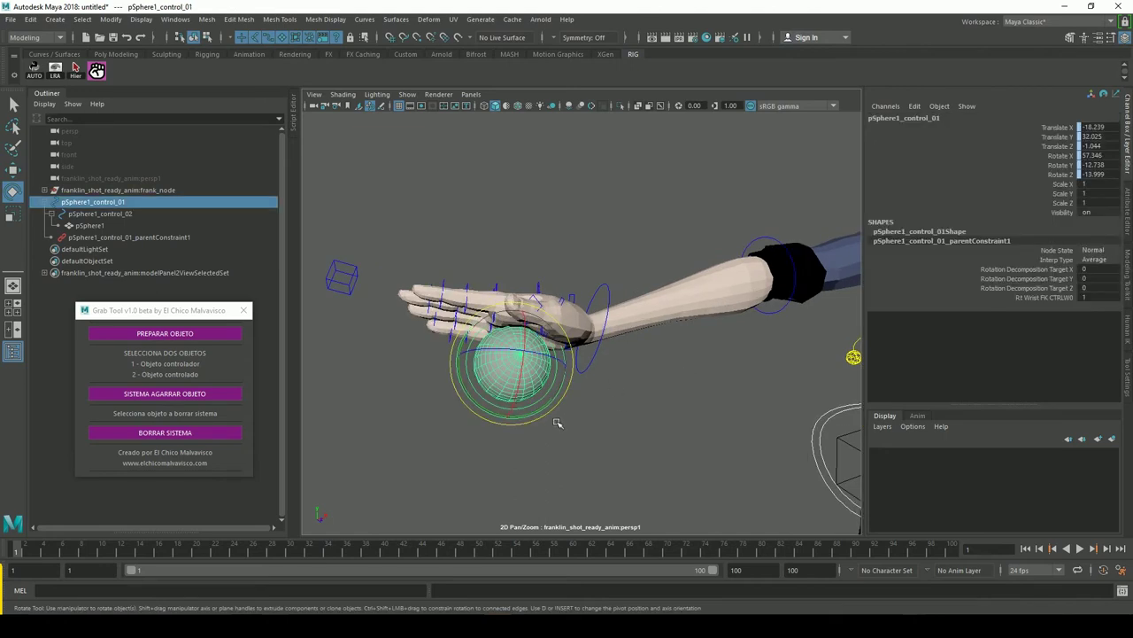
alt+drag(622, 419, 628, 410)
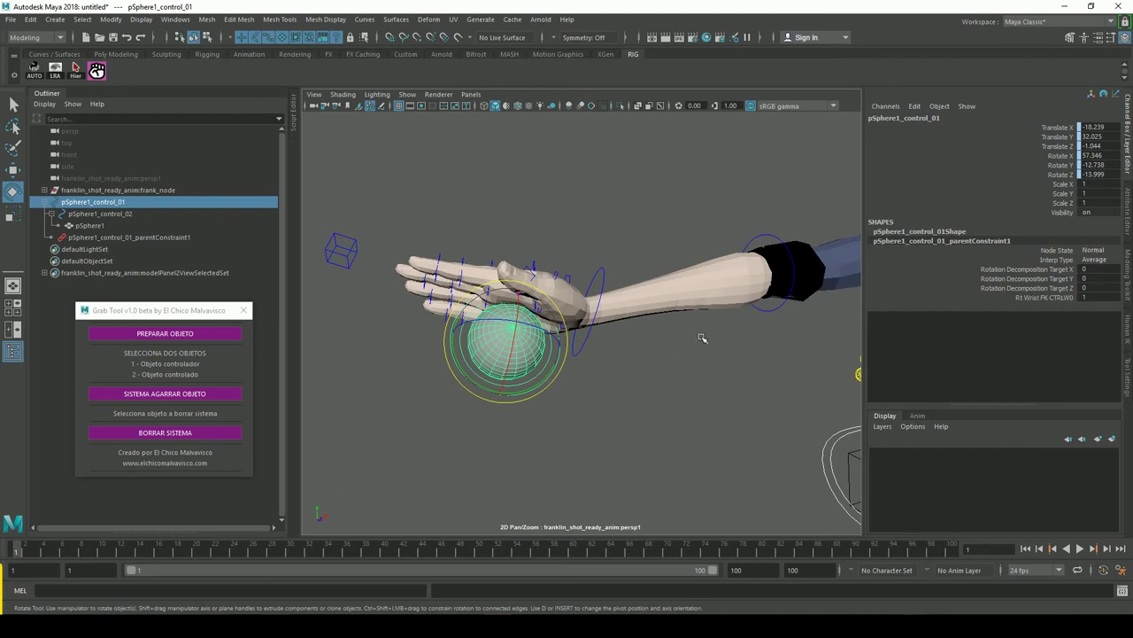
click(619, 284)
mouse_move(575, 319)
mouse_down()
mouse_move(551, 302)
mouse_move(670, 208)
mouse_up()
Set the sphere control's Rt Wrist FK CTRLW0 weight to 0 in the Channel Box.
click(521, 374)
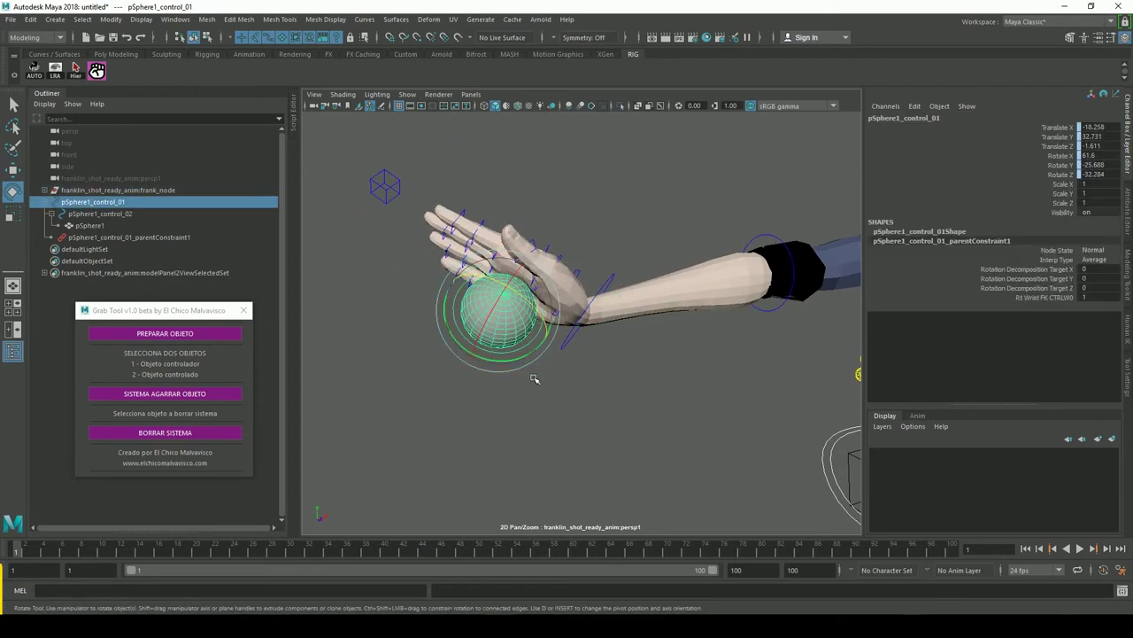
double_click(1098, 301)
text(0)
key(Return)
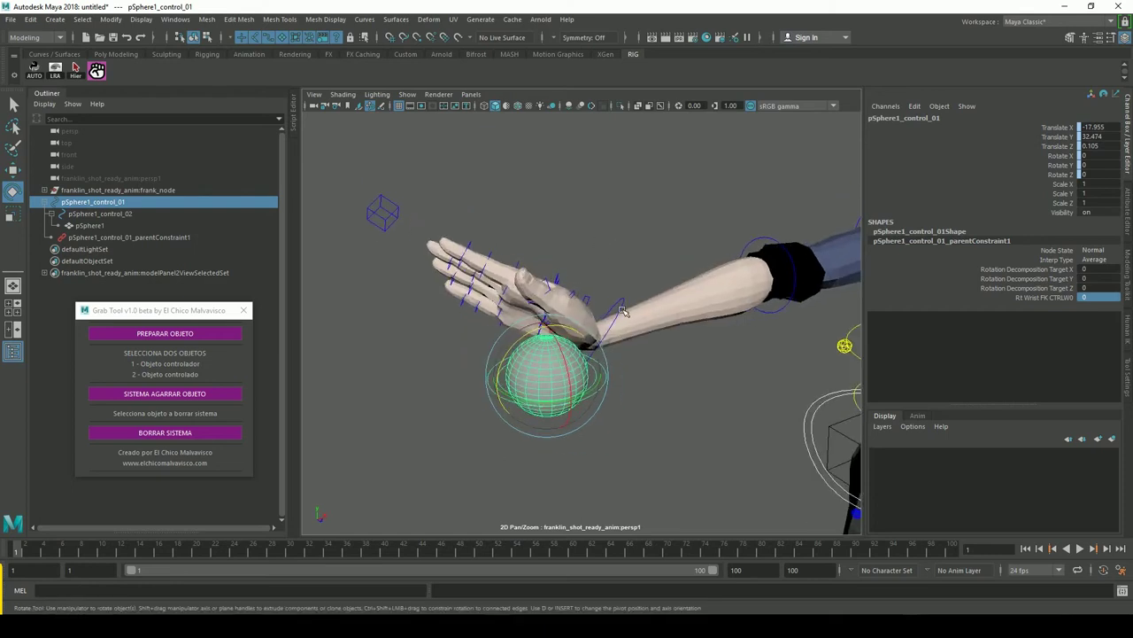
click(648, 323)
Rotate the right wrist further down and orbit to view the arm from another angle.
mouse_move(569, 364)
mouse_down()
mouse_move(602, 396)
mouse_move(648, 389)
mouse_up()
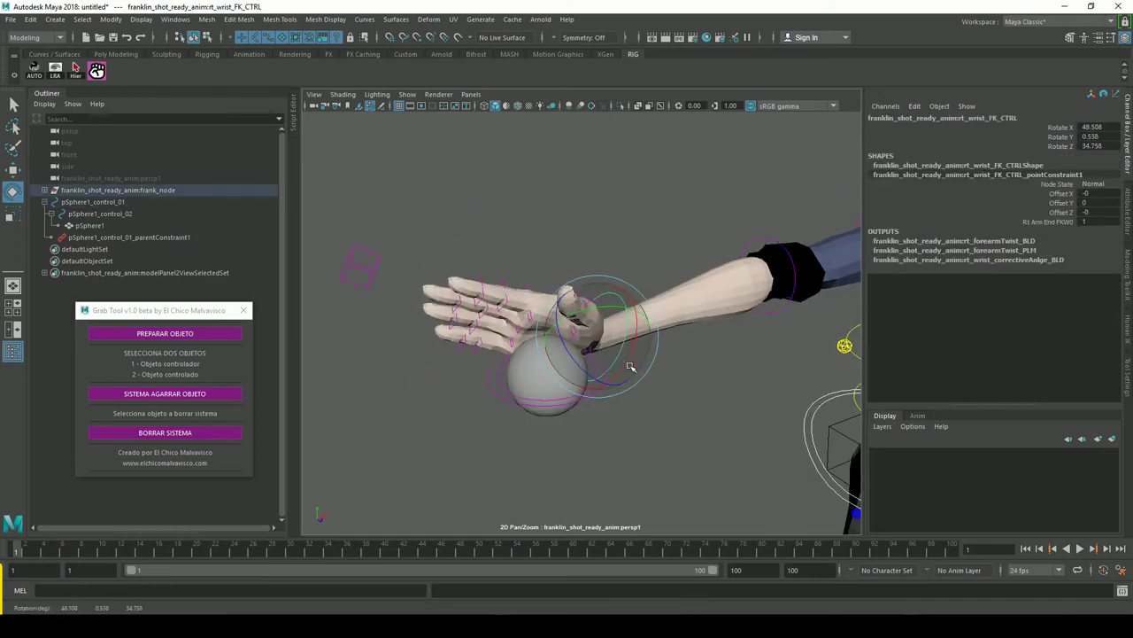
mouse_move(741, 384)
alt+mouse_down()
mouse_move(667, 364)
mouse_move(683, 336)
alt+mouse_up()
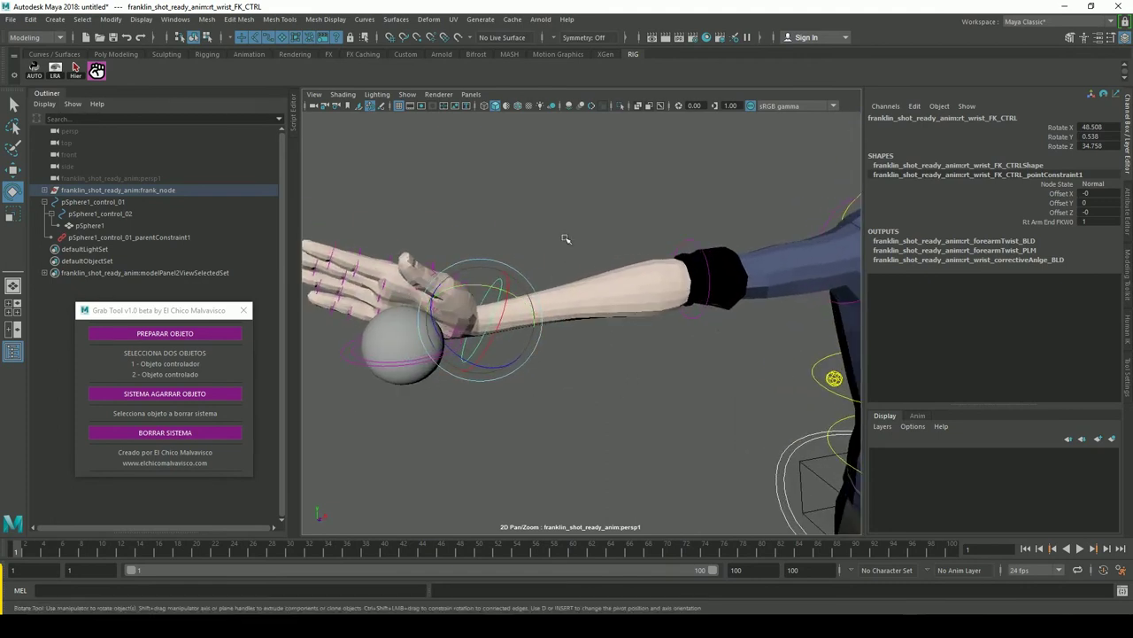
click(591, 200)
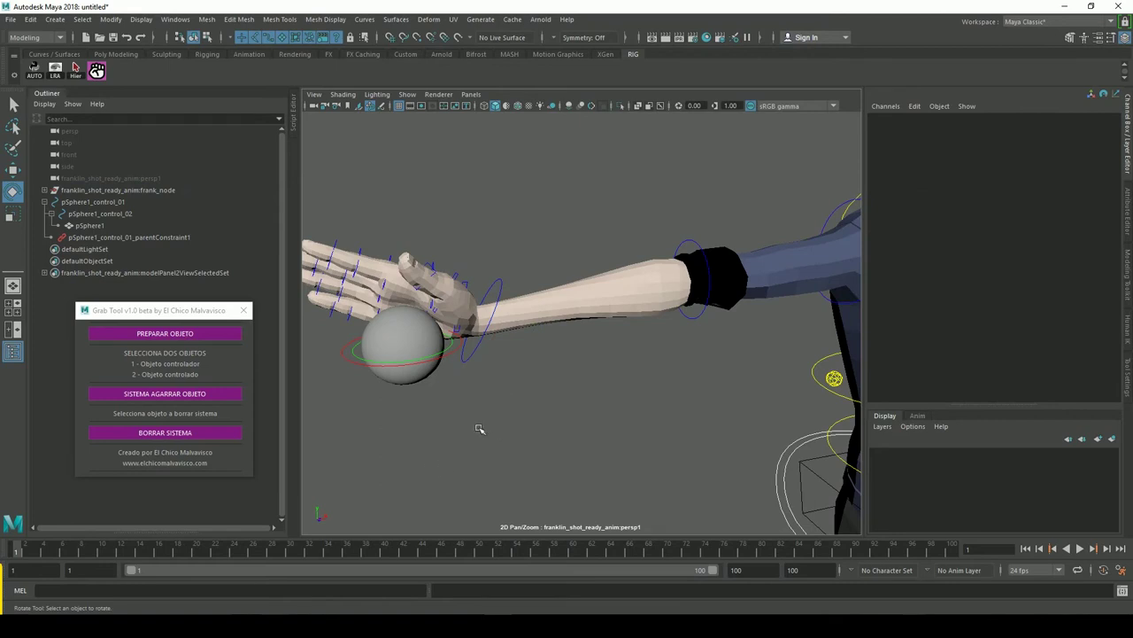
Delete the Grab system from pSphere1 with BORRAR SISTEMA.
click(397, 353)
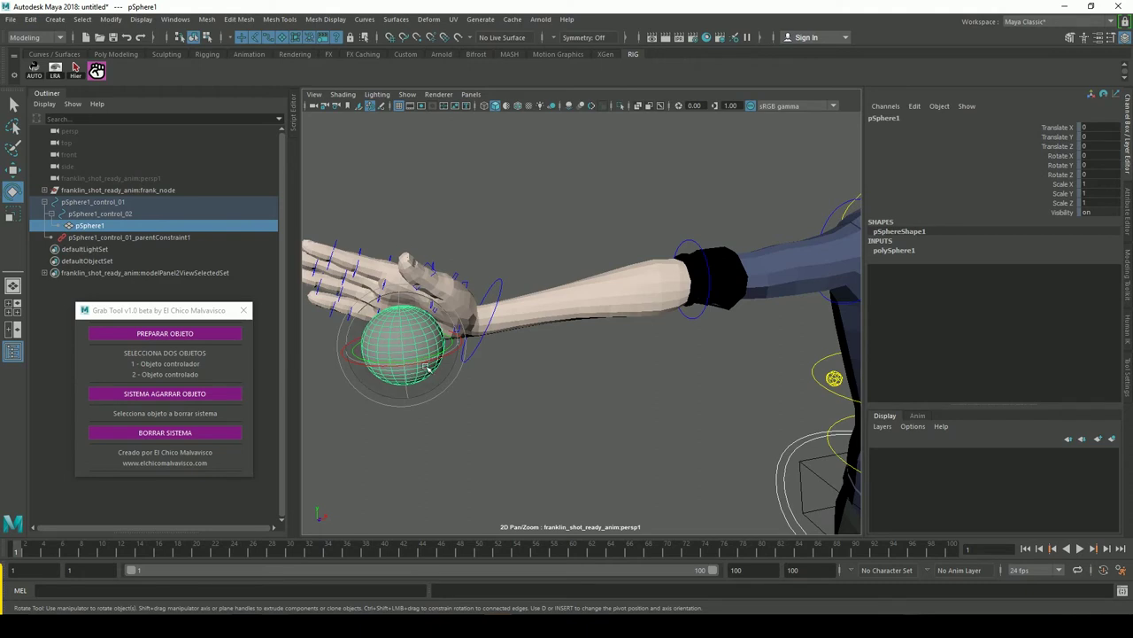
ctrl+click(399, 353)
click(400, 323)
click(186, 434)
ctrl+click(399, 363)
click(400, 357)
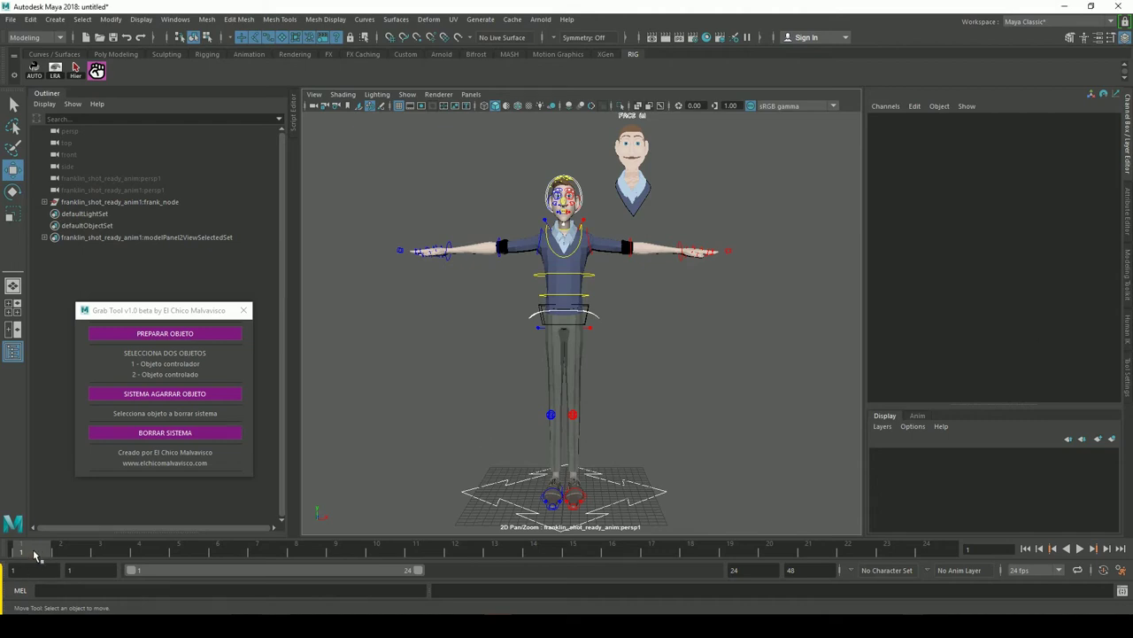
Play the character's animation, rewind to frame 1, and open Create > Polygon Primitives.
key(alt+v)
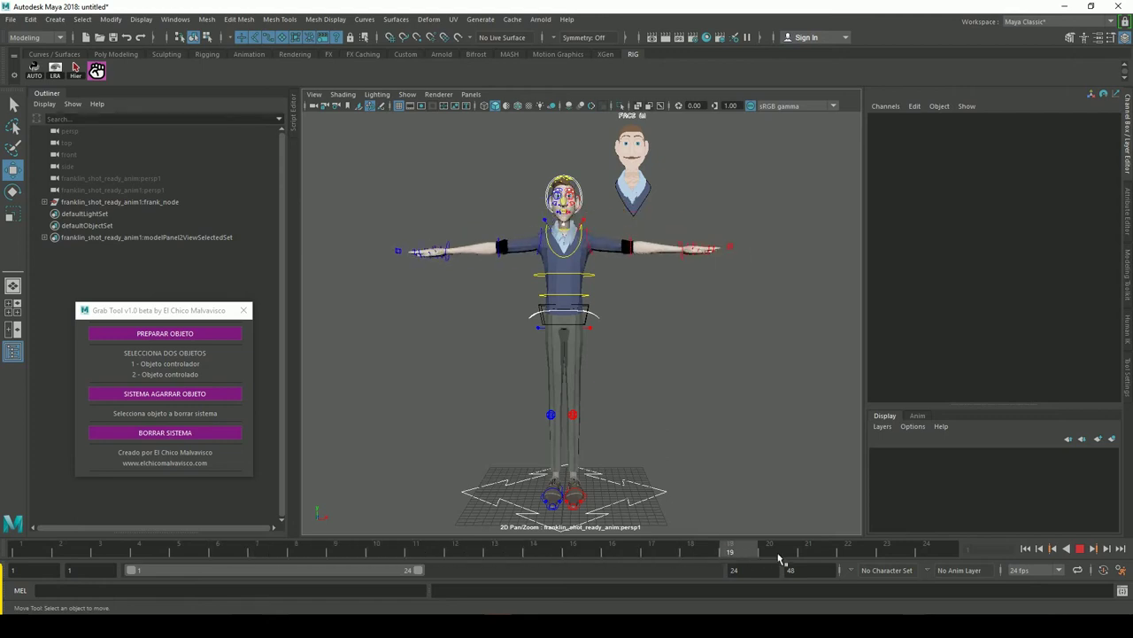
key(Escape)
key(alt+shift+v)
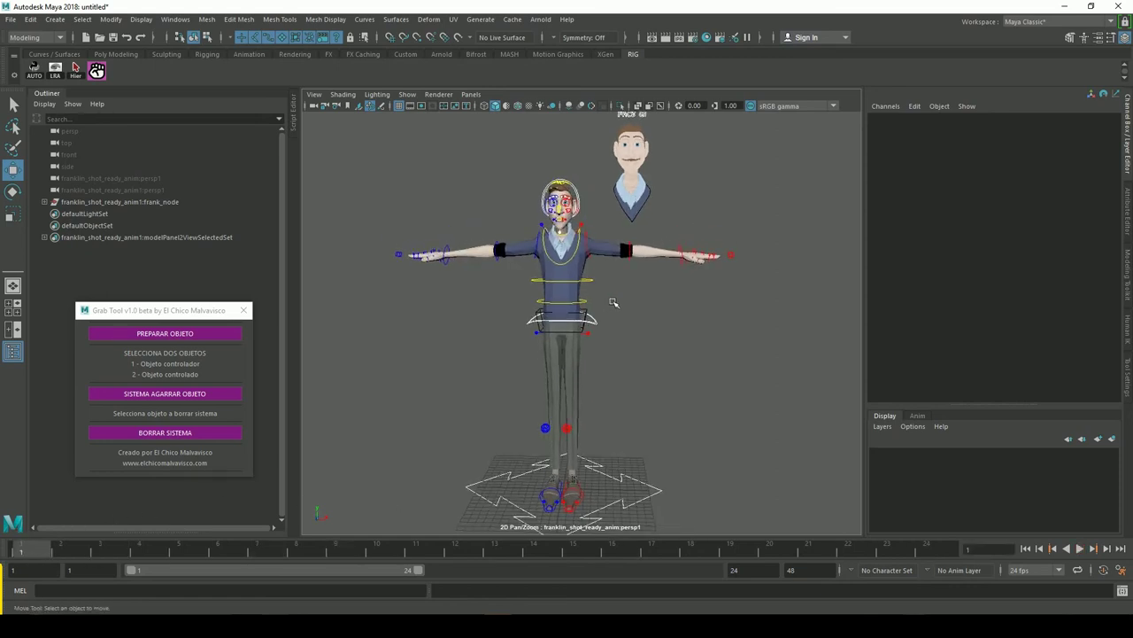
alt+drag(648, 276, 653, 263)
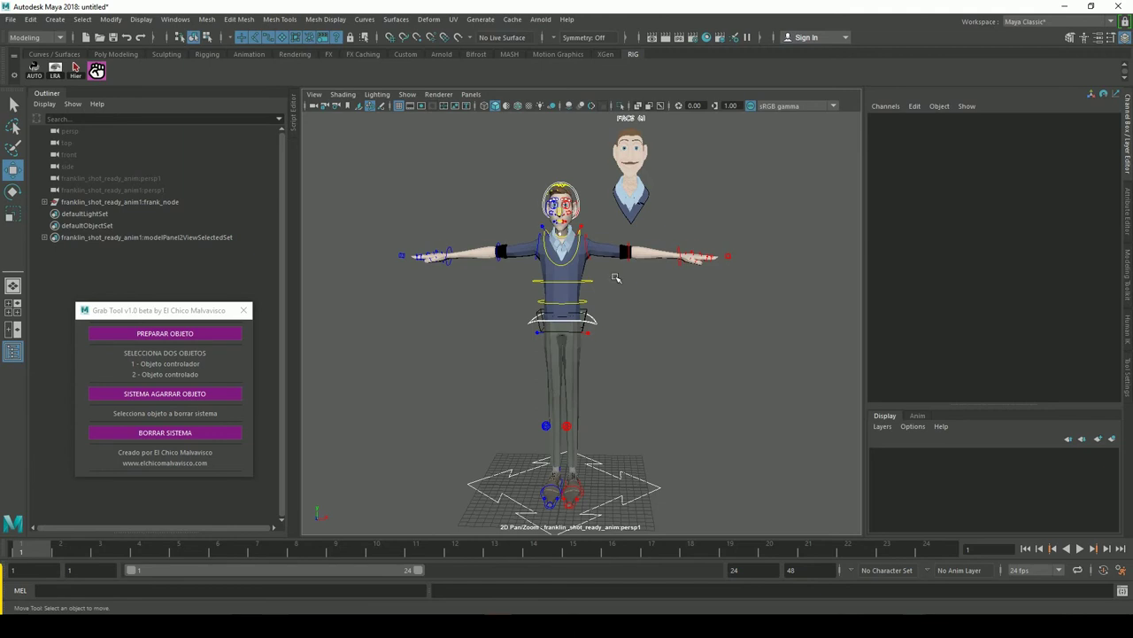
click(58, 20)
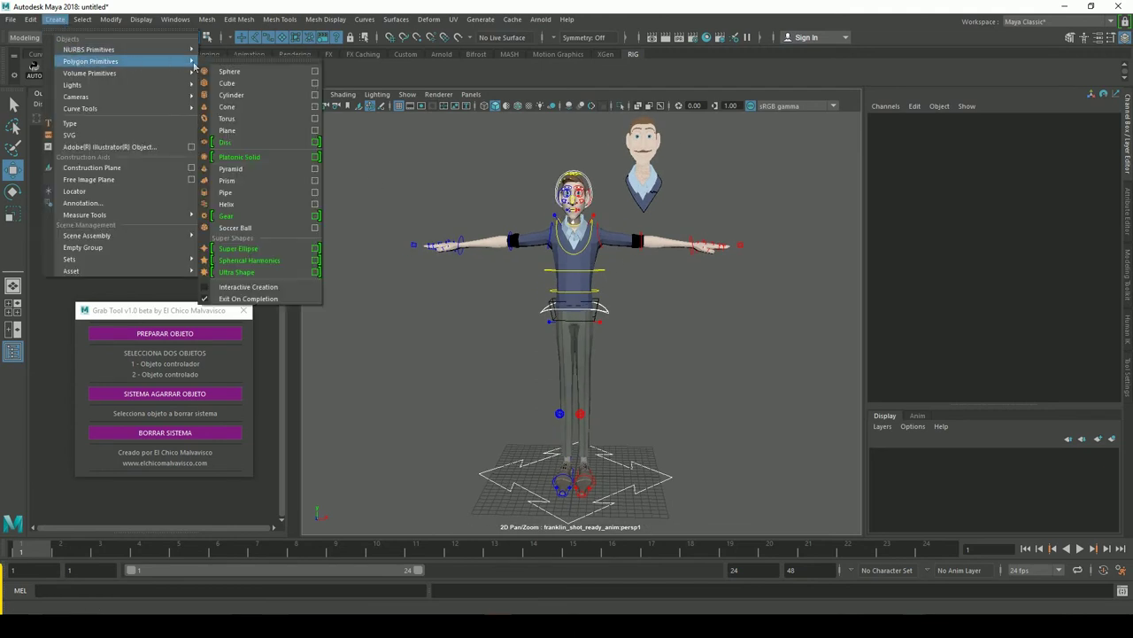
Create a new polygon sphere, pSphere1, and reselect it in the Outliner without renaming.
click(225, 69)
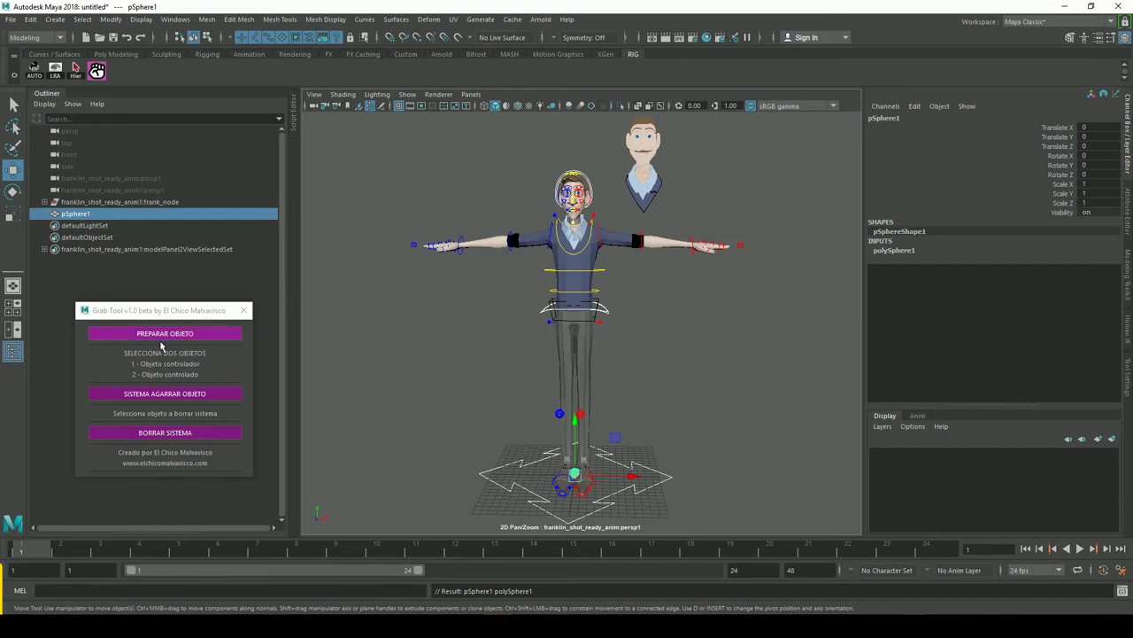
double_click(94, 215)
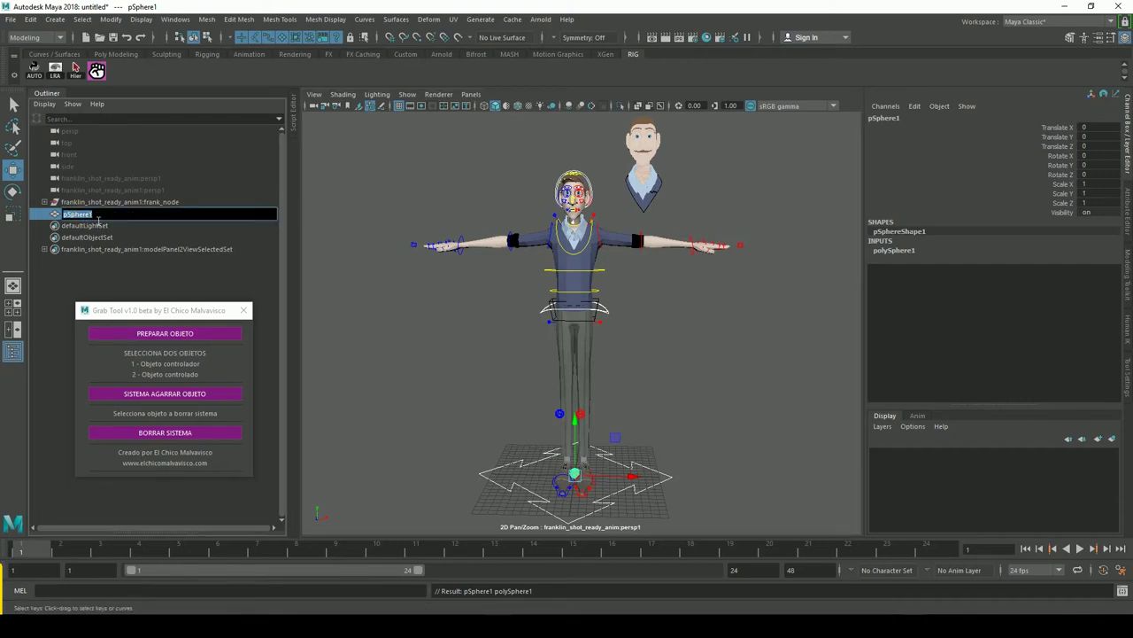
click(379, 374)
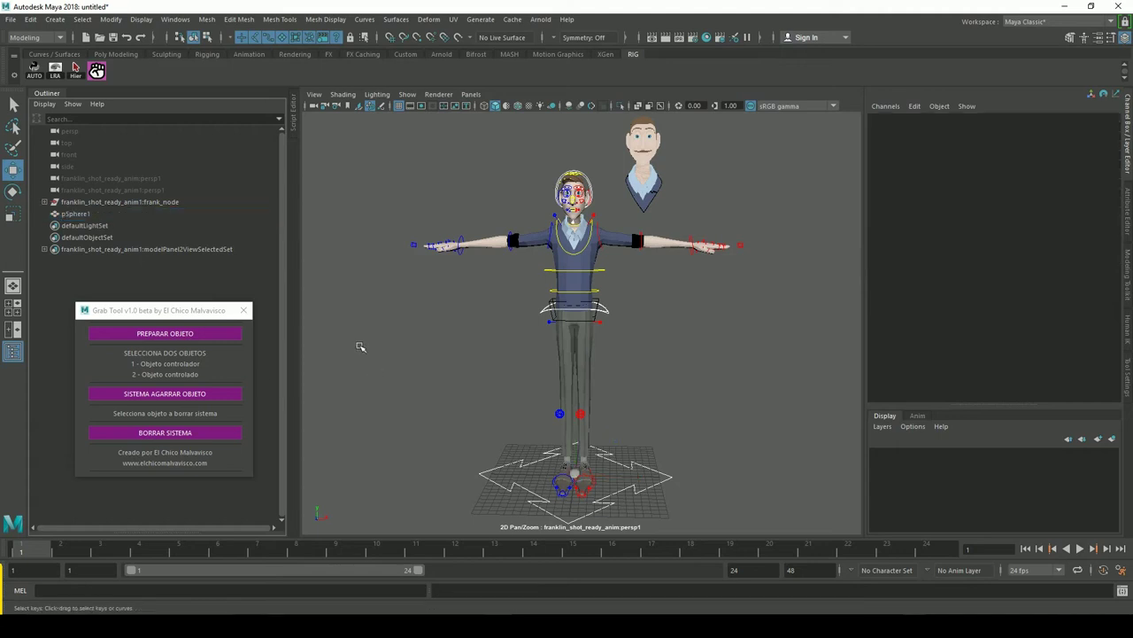
click(94, 217)
Prepare pSphere1 with PREPARAR OBJETO and expand its new pSphere1_control_01 in the Outliner.
click(165, 333)
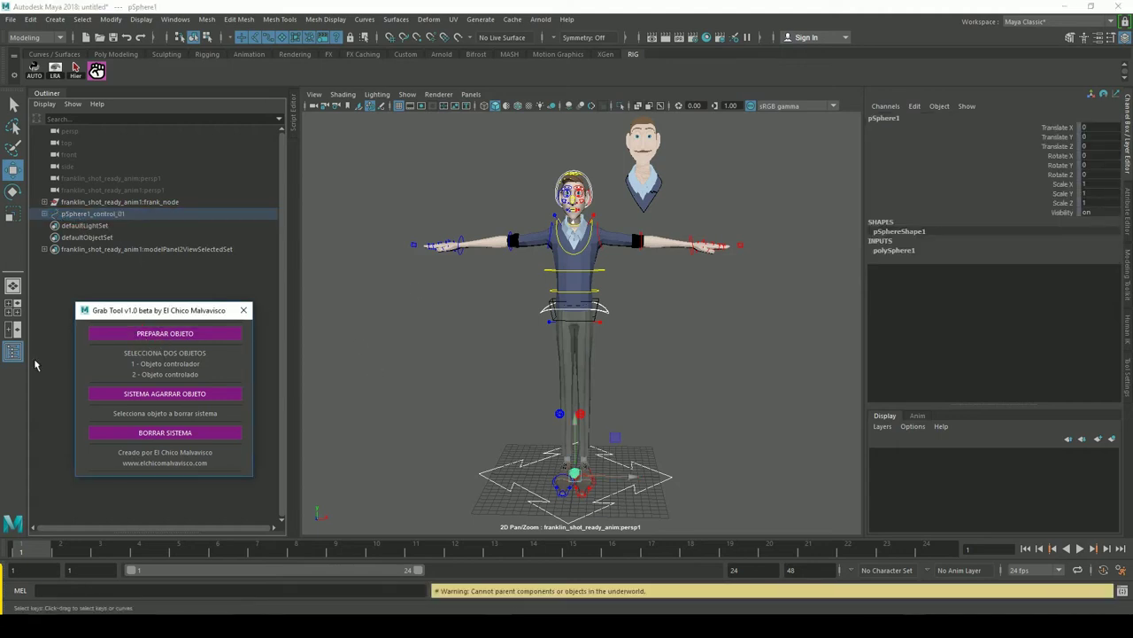
click(656, 379)
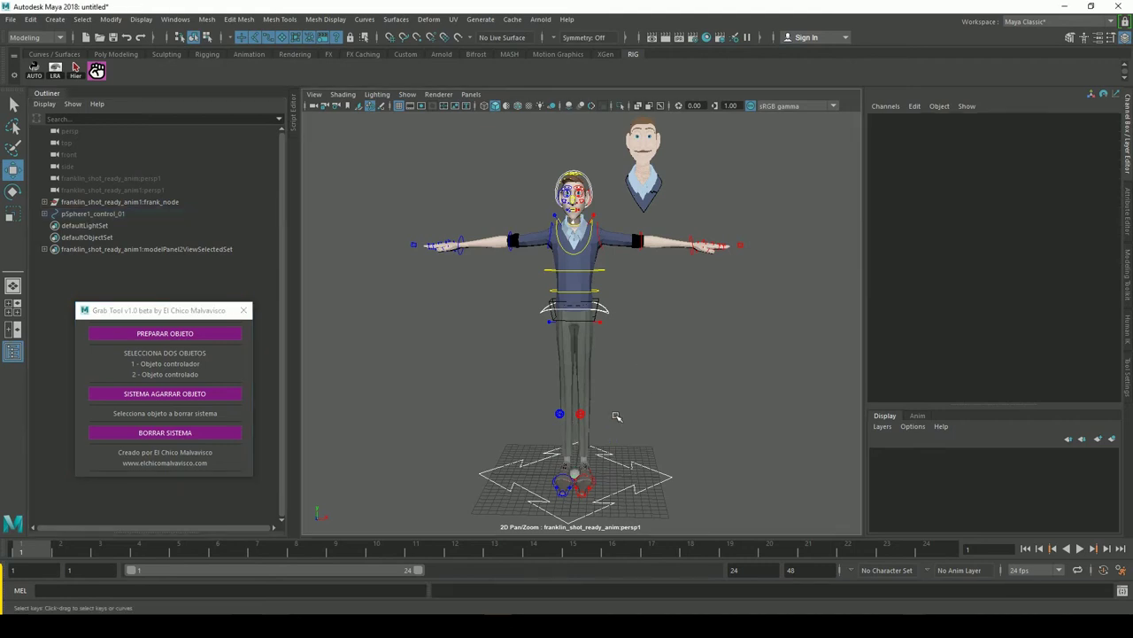
click(95, 215)
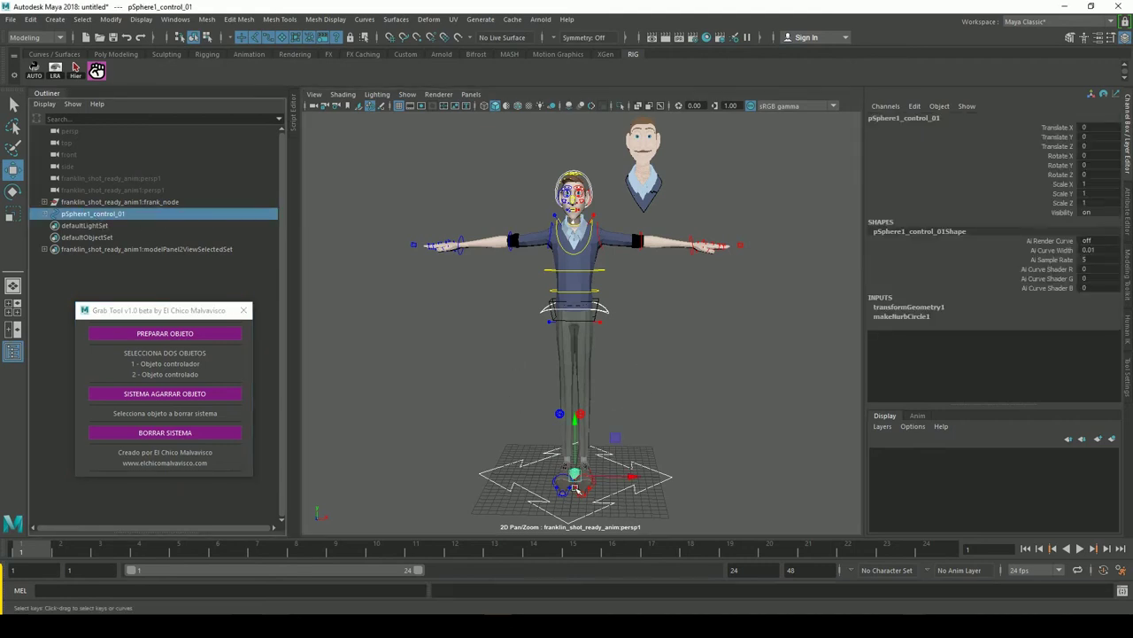
click(54, 214)
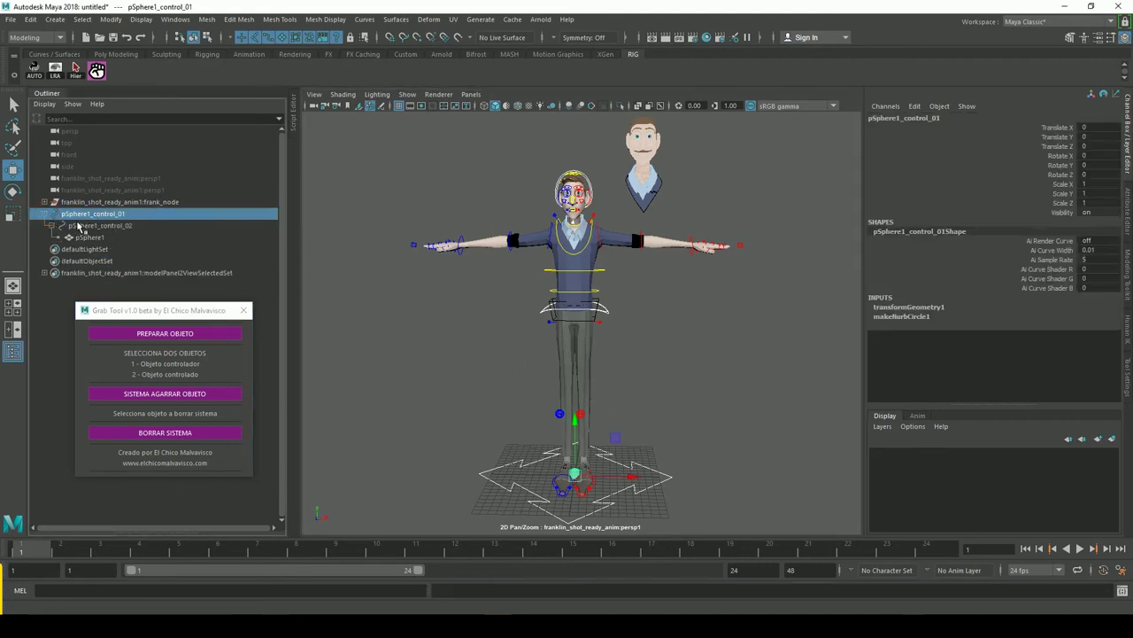
Move pSphere1_control_01 up into the character's right hand and attempt SISTEMA AGARRAR OBJETO.
mouse_move(582, 482)
mouse_down()
mouse_move(454, 266)
mouse_move(599, 383)
mouse_move(698, 411)
mouse_move(797, 379)
mouse_move(709, 379)
mouse_move(675, 372)
mouse_move(744, 363)
mouse_move(595, 355)
mouse_move(711, 355)
mouse_up()
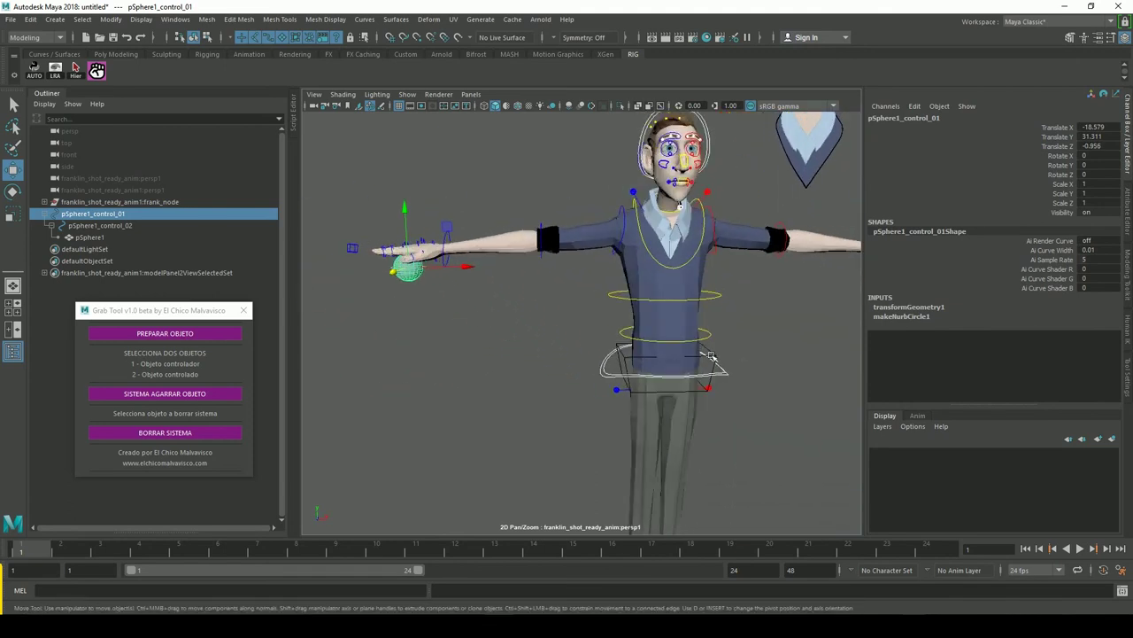
alt+right_drag(711, 355, 673, 372)
alt+drag(673, 372, 568, 266)
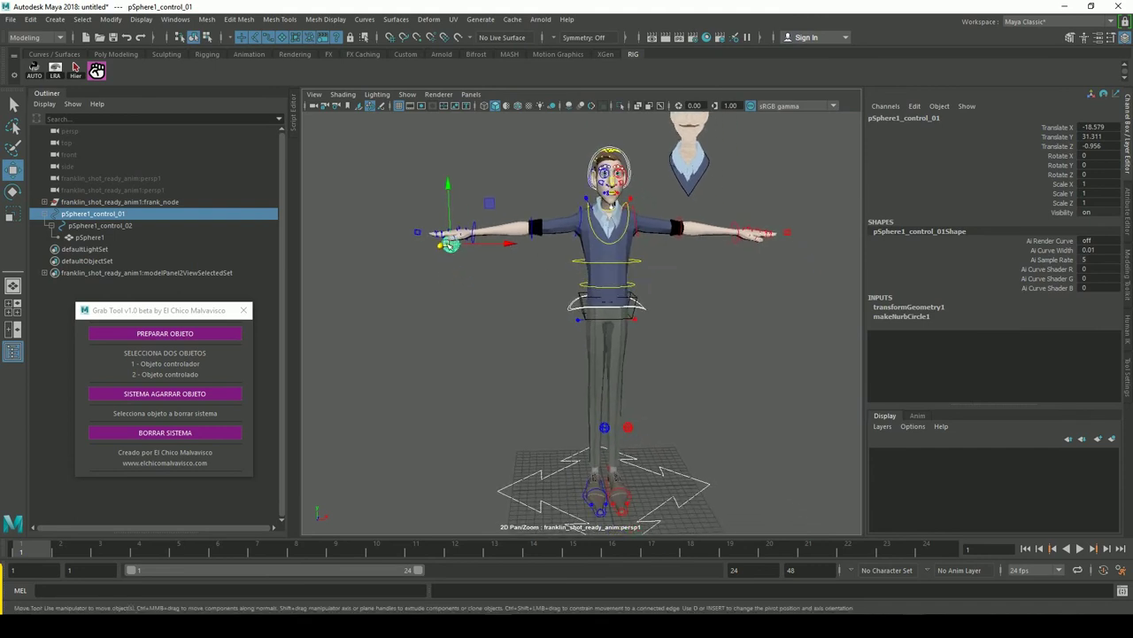
click(162, 396)
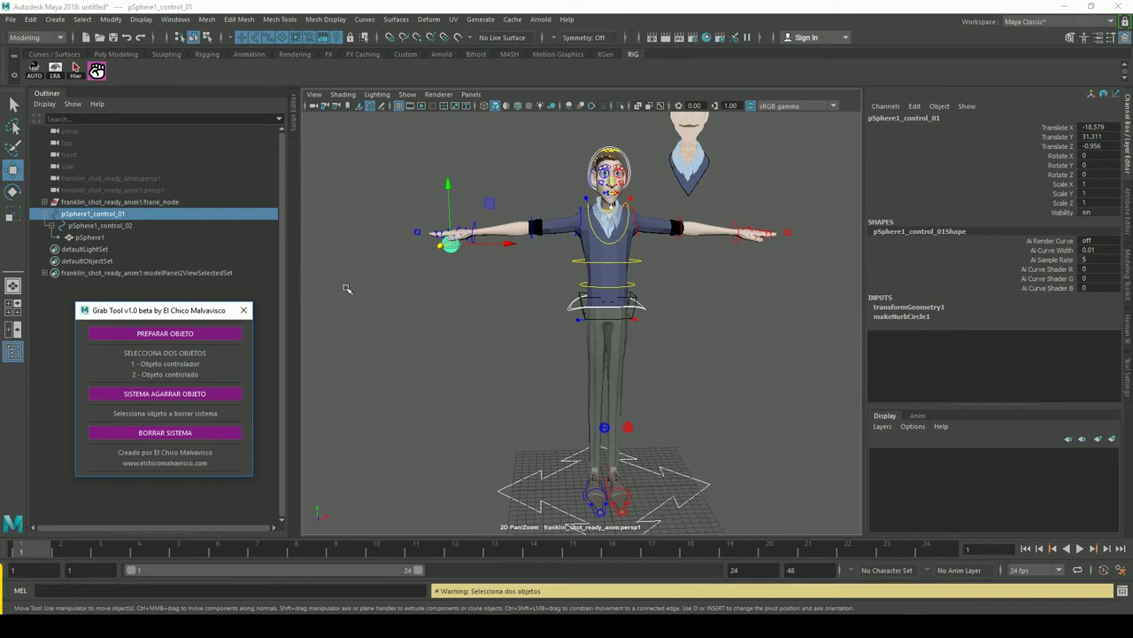
Scrub the animation forward, return to frame 1, and zoom in on the right hand.
drag(44, 553, 281, 547)
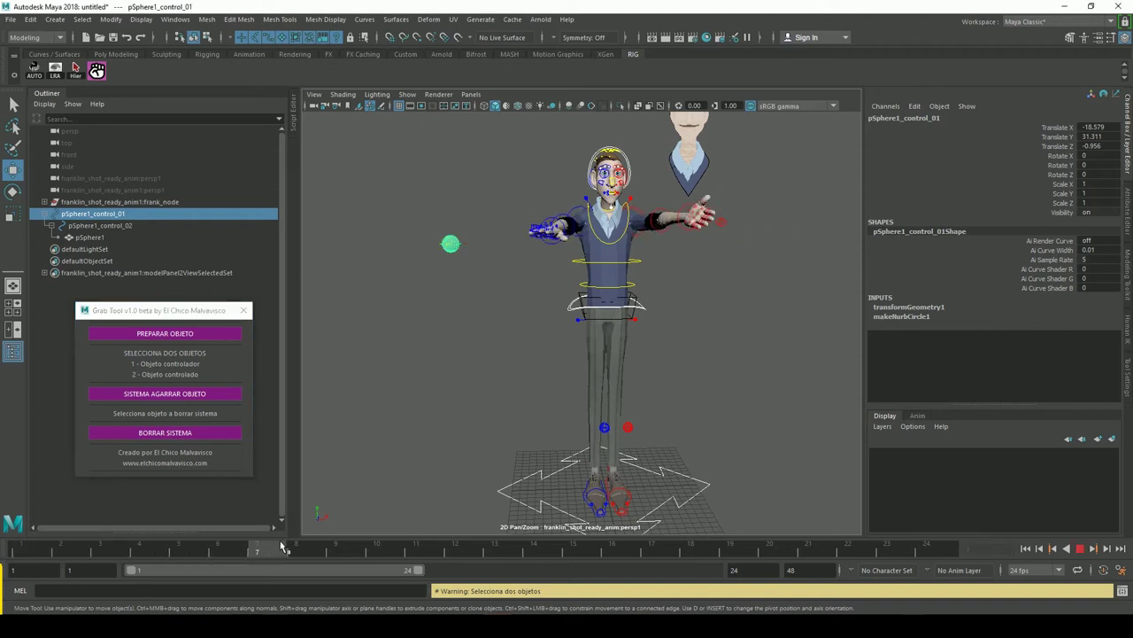
drag(282, 547, 22, 552)
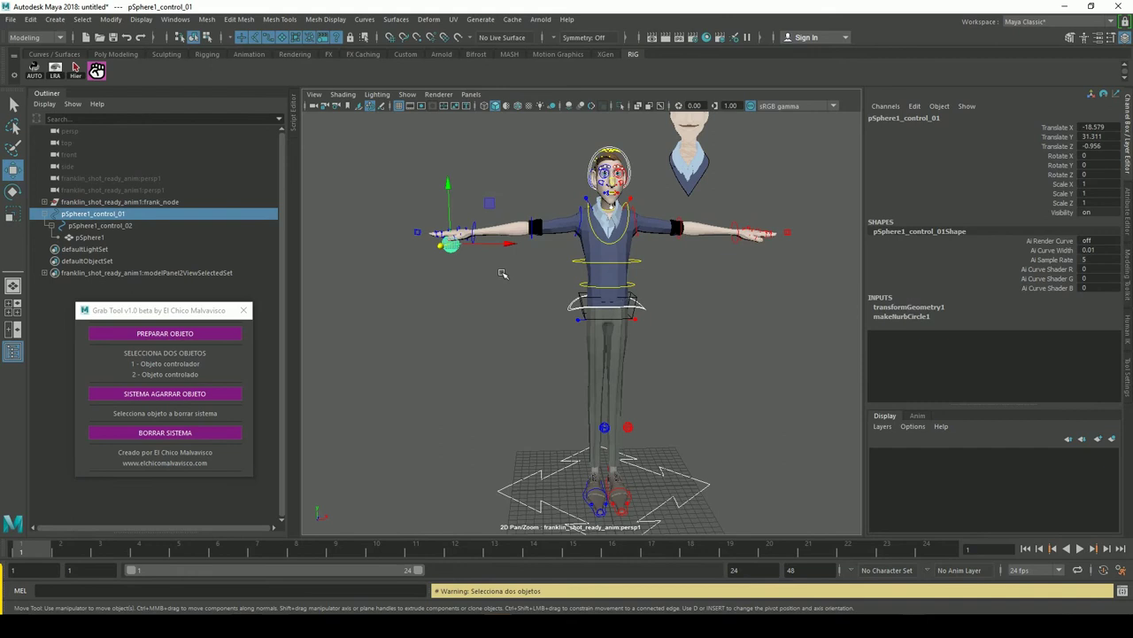
alt+right_drag(443, 270, 643, 215)
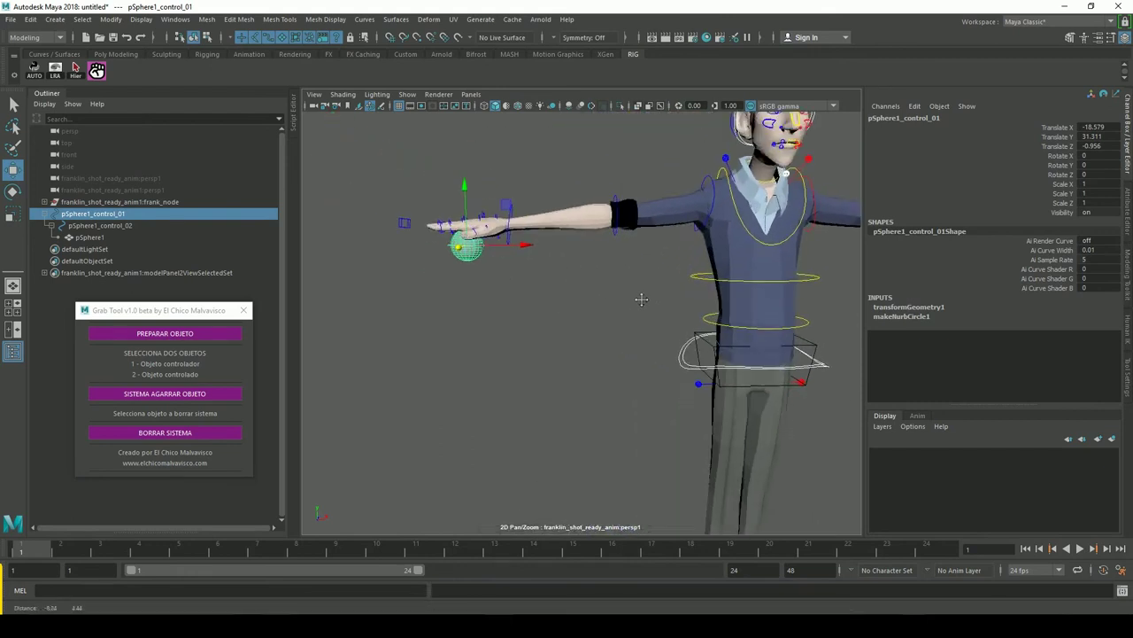
click(635, 213)
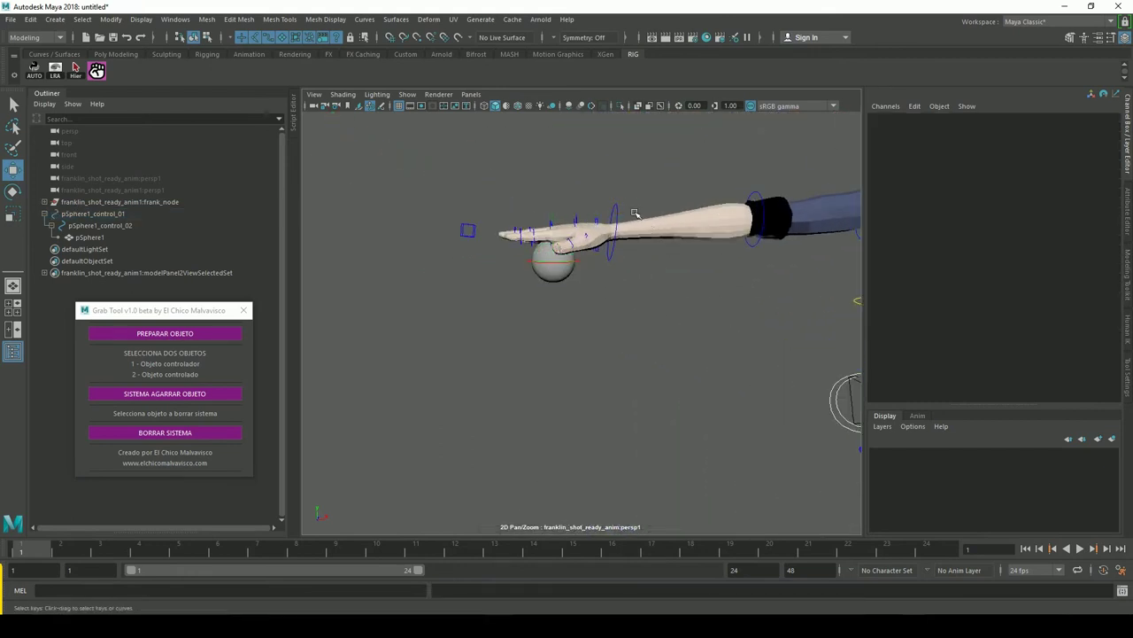
Constrain pSphere1_control_01 to the right wrist FK control with SISTEMA AGARRAR OBJETO.
click(616, 212)
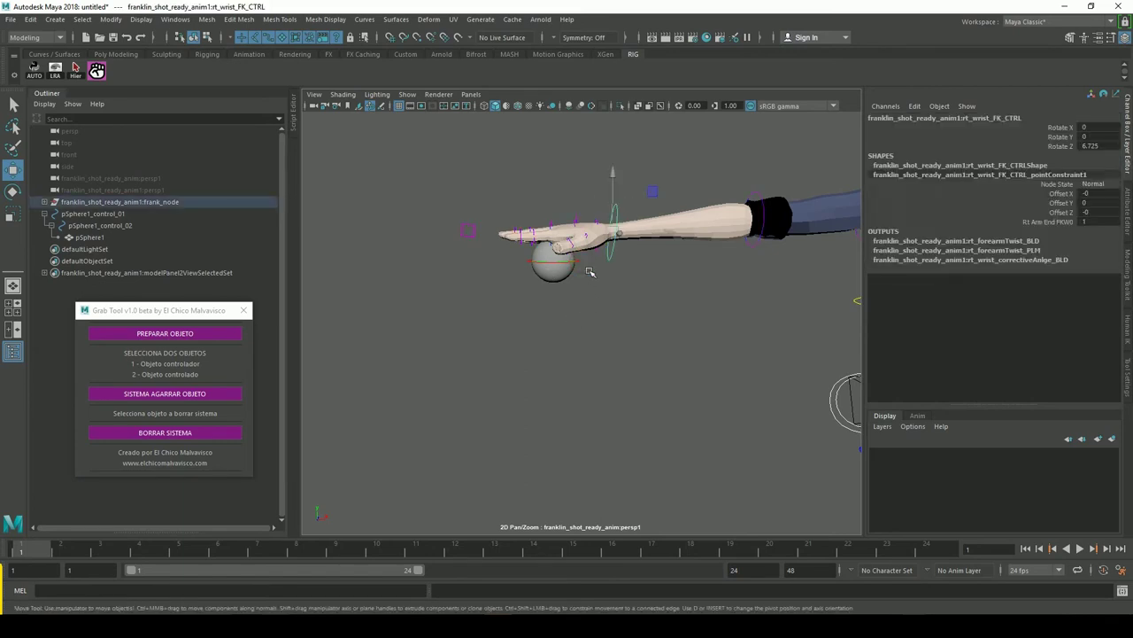
click(559, 281)
click(164, 393)
scroll(590, 364, down, 2)
scroll(590, 364, down, 2)
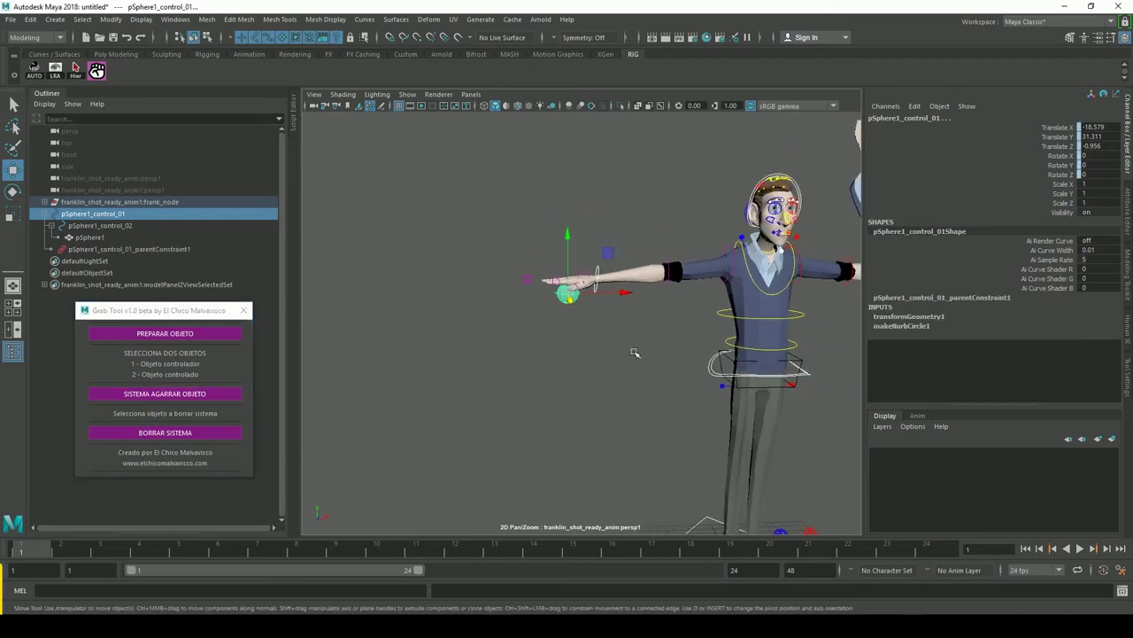
scroll(637, 345, down, 1)
scroll(664, 332, up, 1)
scroll(677, 324, down, 1)
Scrub to frame 10 where the hands meet and zoom in on them around the sphere.
middle_drag(676, 324, 650, 291)
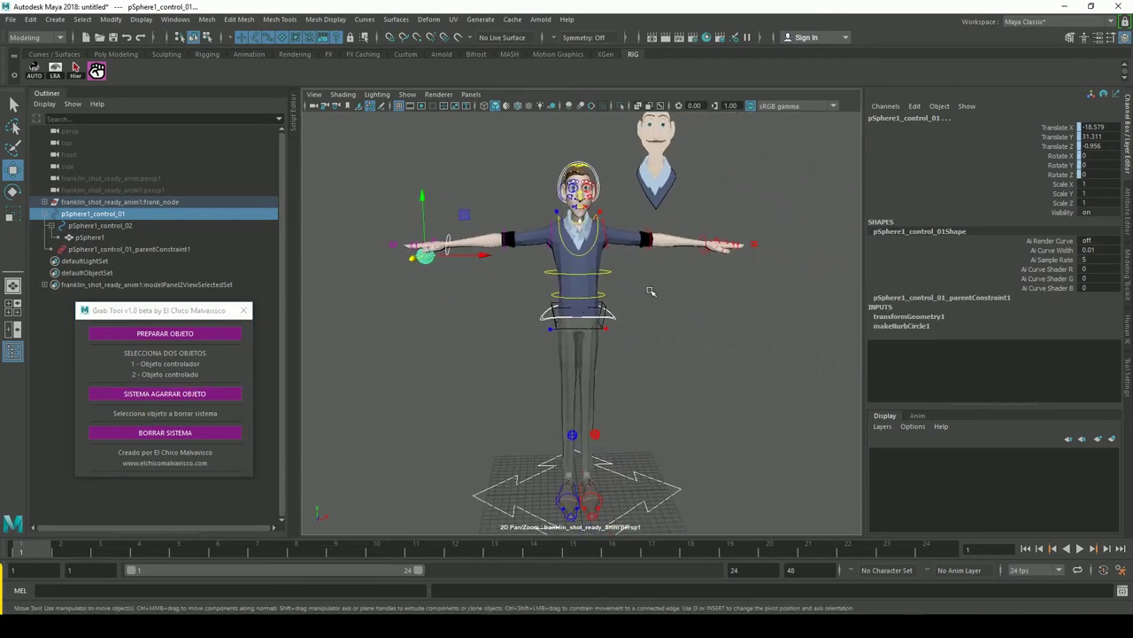
drag(58, 554, 388, 558)
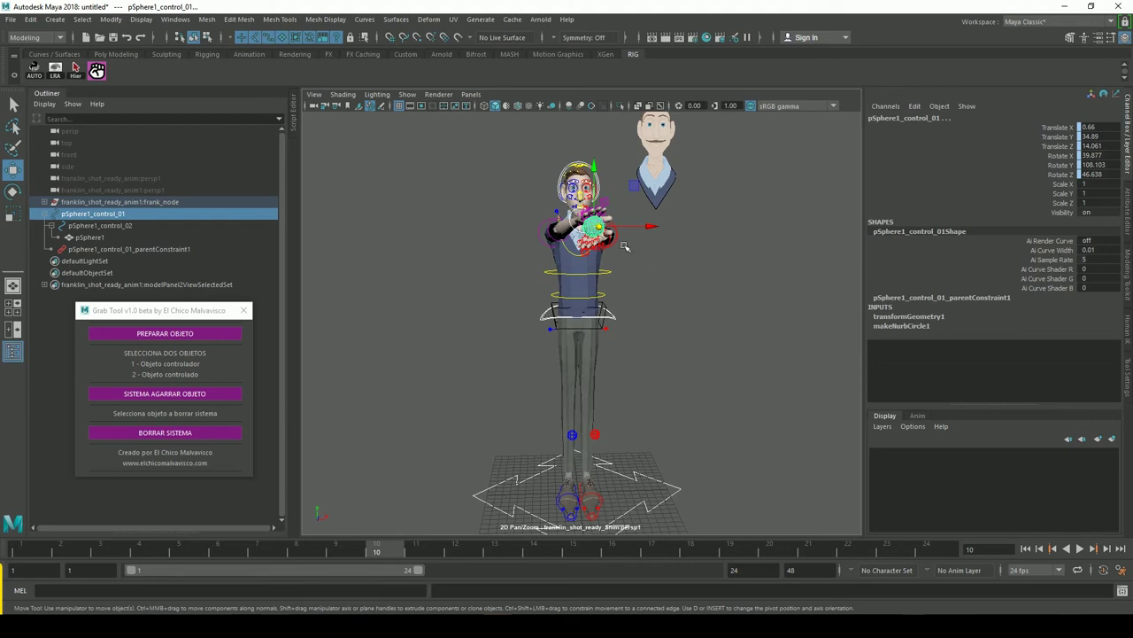
alt+middle_drag(591, 242, 571, 295)
alt+right_drag(562, 296, 632, 344)
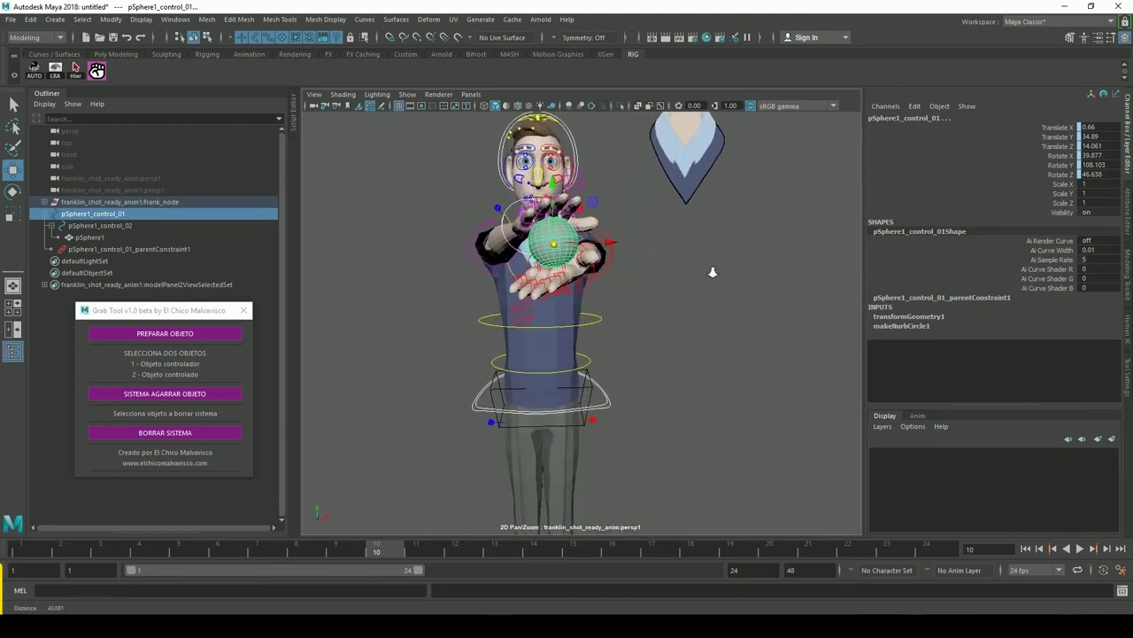
Select the left wrist FK control together with the sphere control.
alt+drag(631, 345, 613, 348)
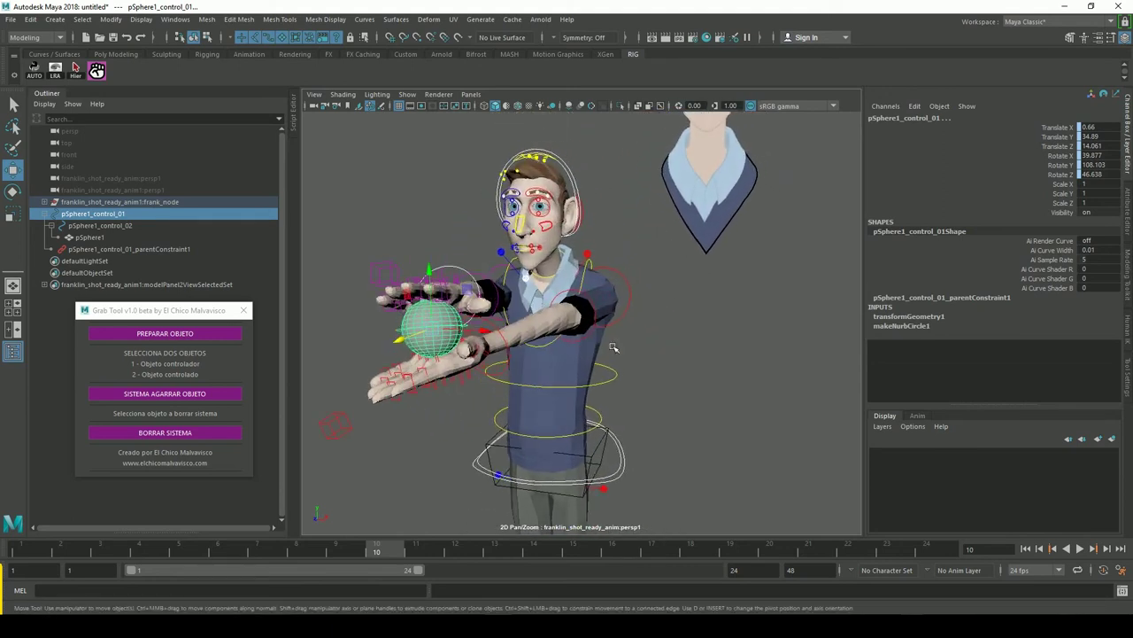
click(487, 343)
alt+drag(651, 312, 497, 323)
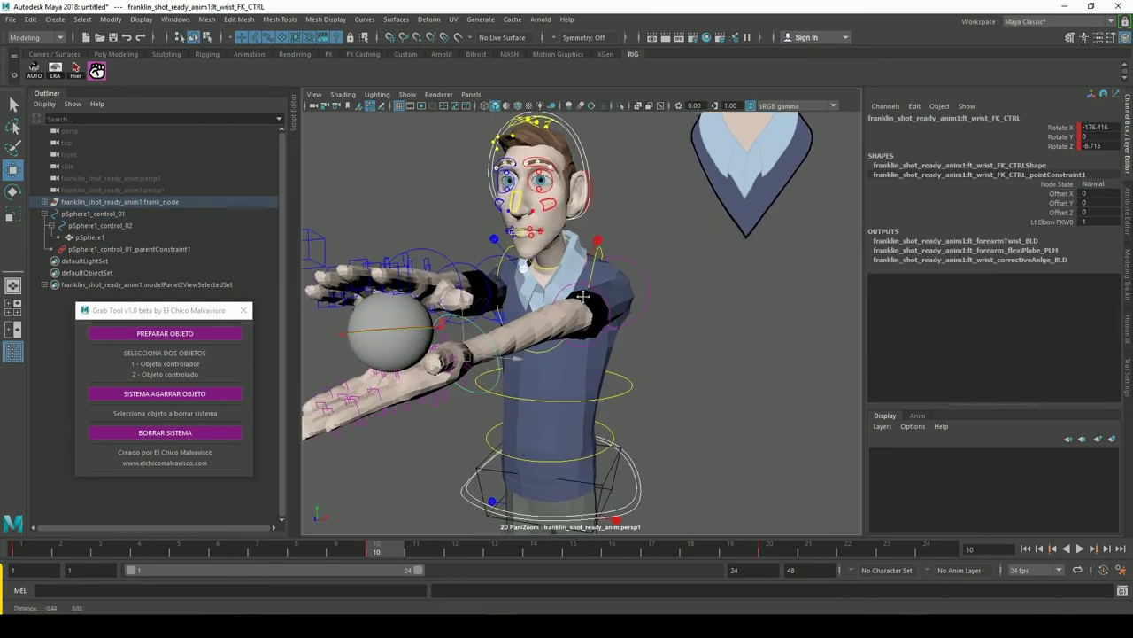
click(495, 325)
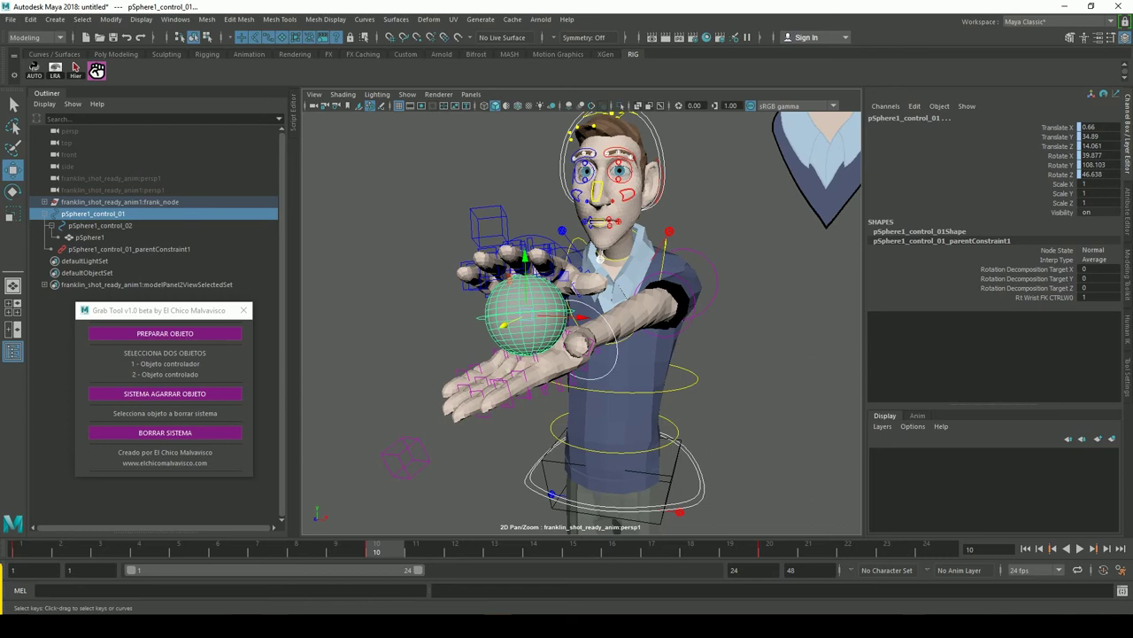
Run SISTEMA AGARRAR OBJETO to add the left wrist target, then reselect pSphere1_control_01.
click(172, 404)
click(172, 398)
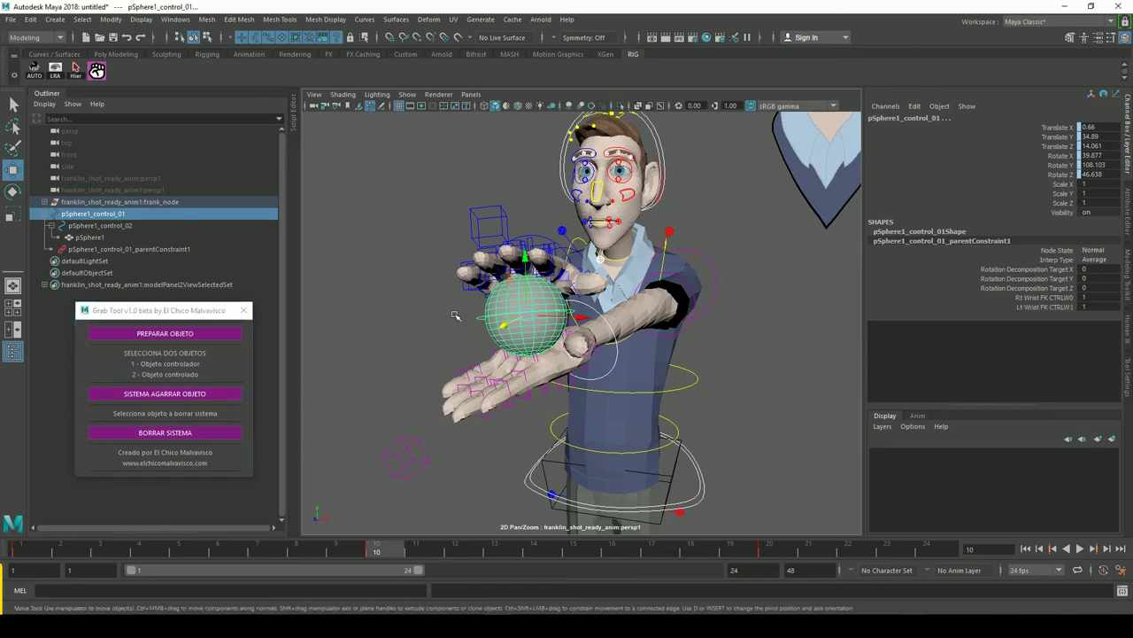
click(484, 329)
click(489, 336)
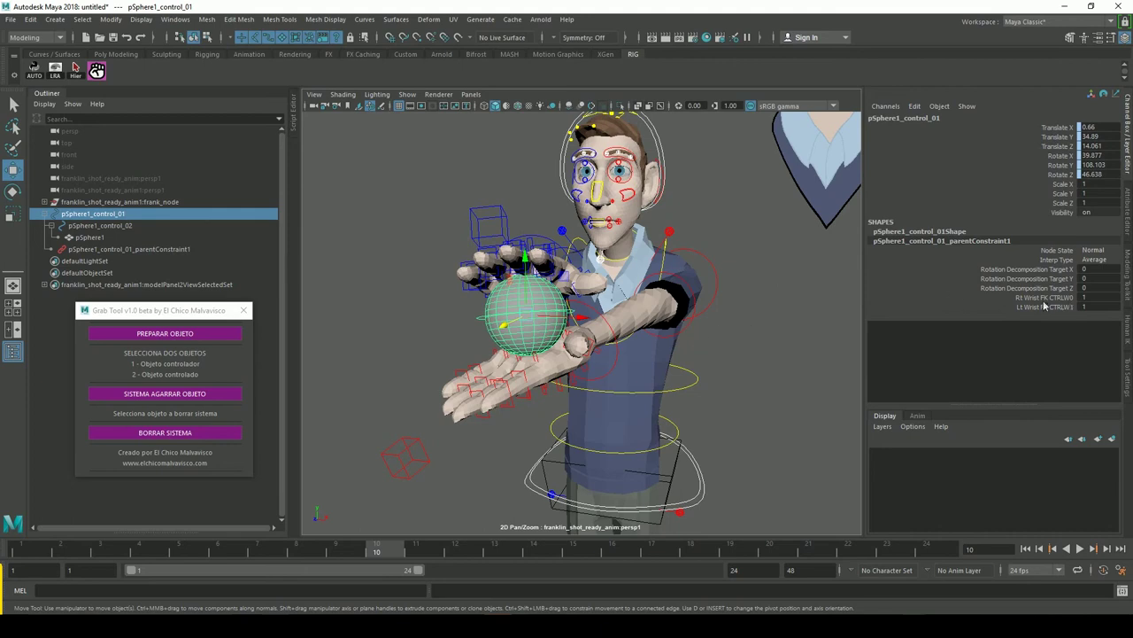
Scrub the timeline back to frame 1.
scroll(722, 301, down, 5)
scroll(406, 380, up, 2)
drag(387, 552, 29, 551)
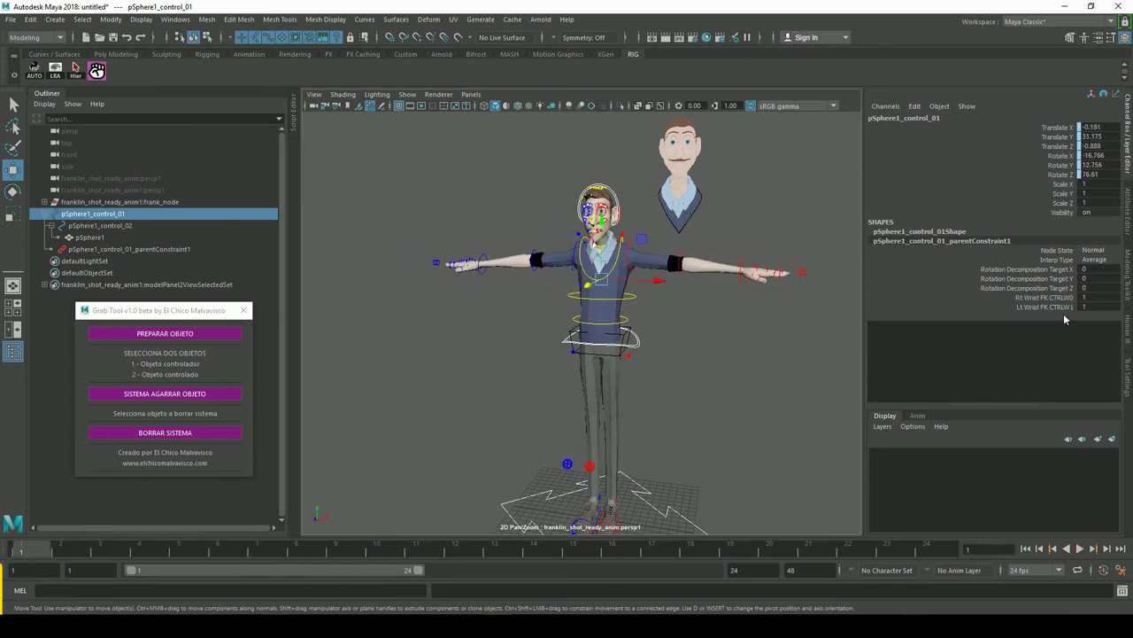
Set Lt Wrist FK CTRLW1 weight to 0 and key both wrist weights at frame 1.
click(1099, 308)
text(0)
key(Return)
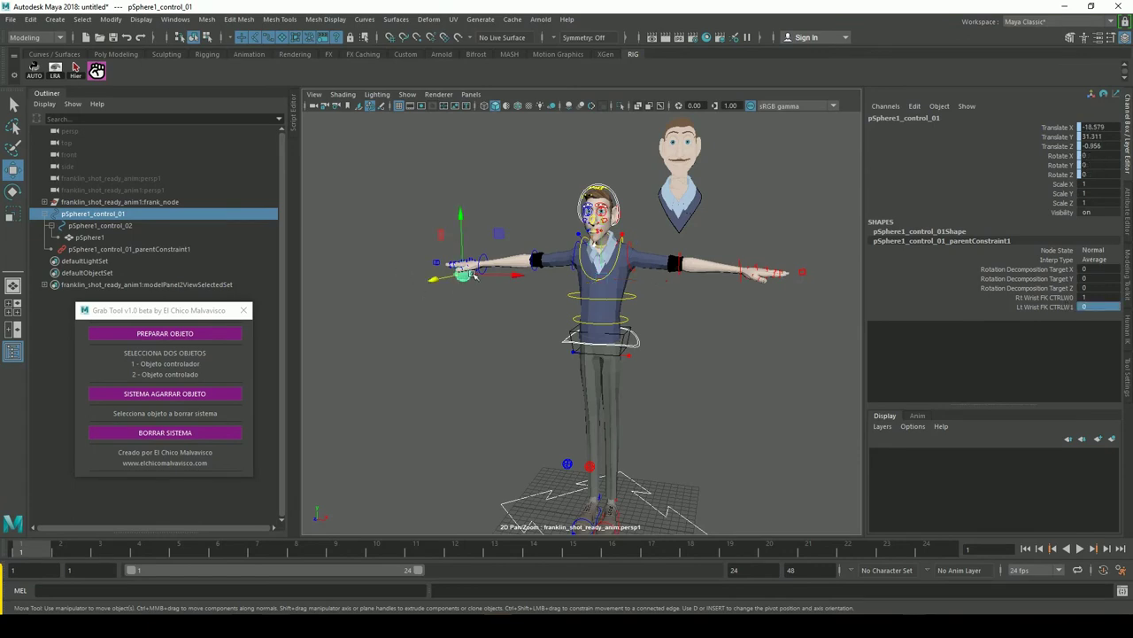
click(1045, 300)
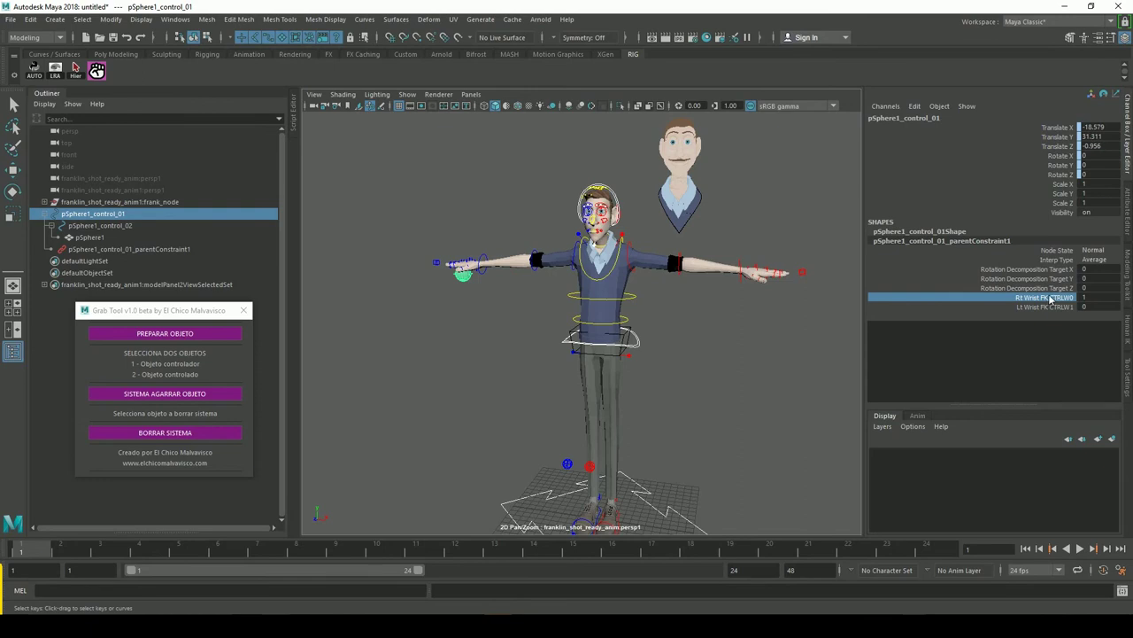
right_click(1025, 301)
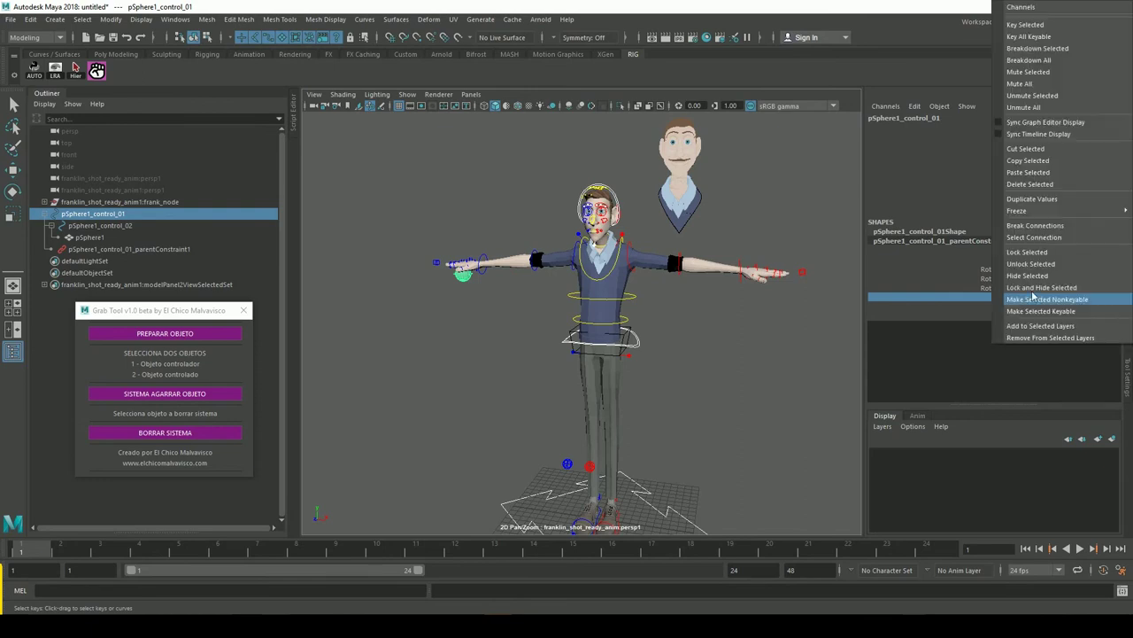
click(1045, 24)
click(1063, 308)
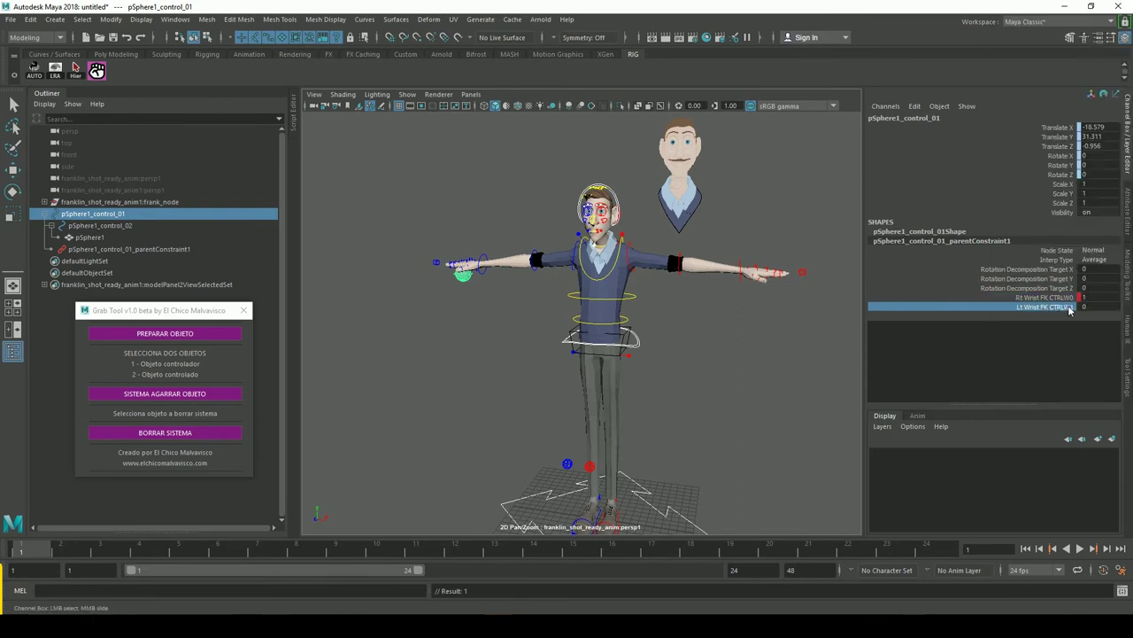
right_click(1067, 309)
Key both the right and left wrist weights at frame 10.
drag(62, 551, 375, 552)
click(1058, 297)
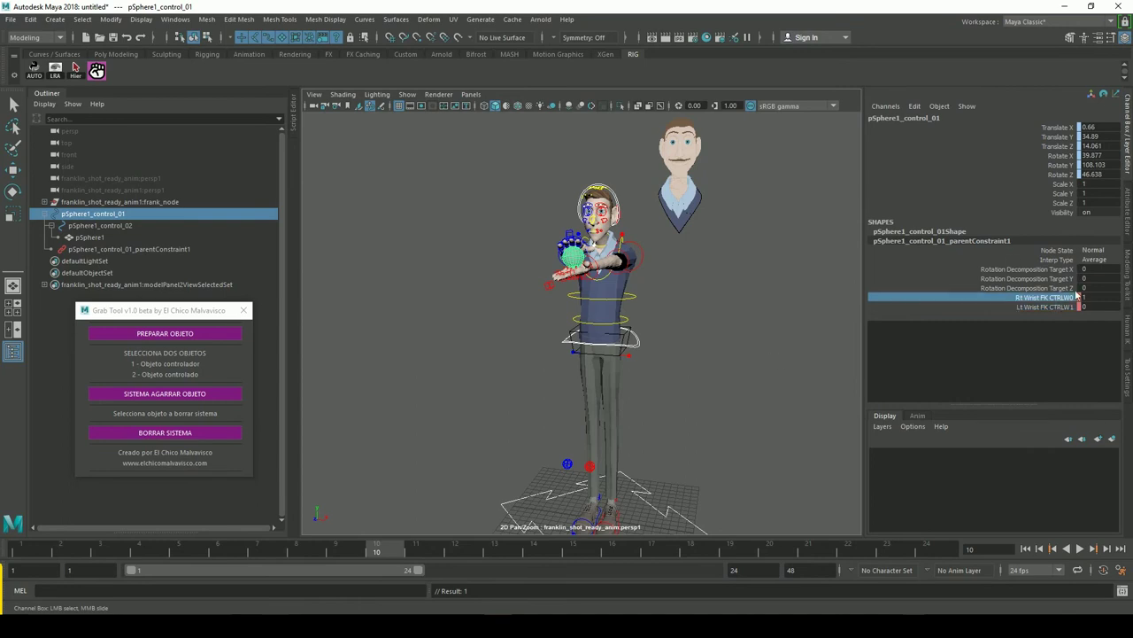
right_click(1058, 298)
click(1019, 26)
click(1046, 306)
right_click(1051, 309)
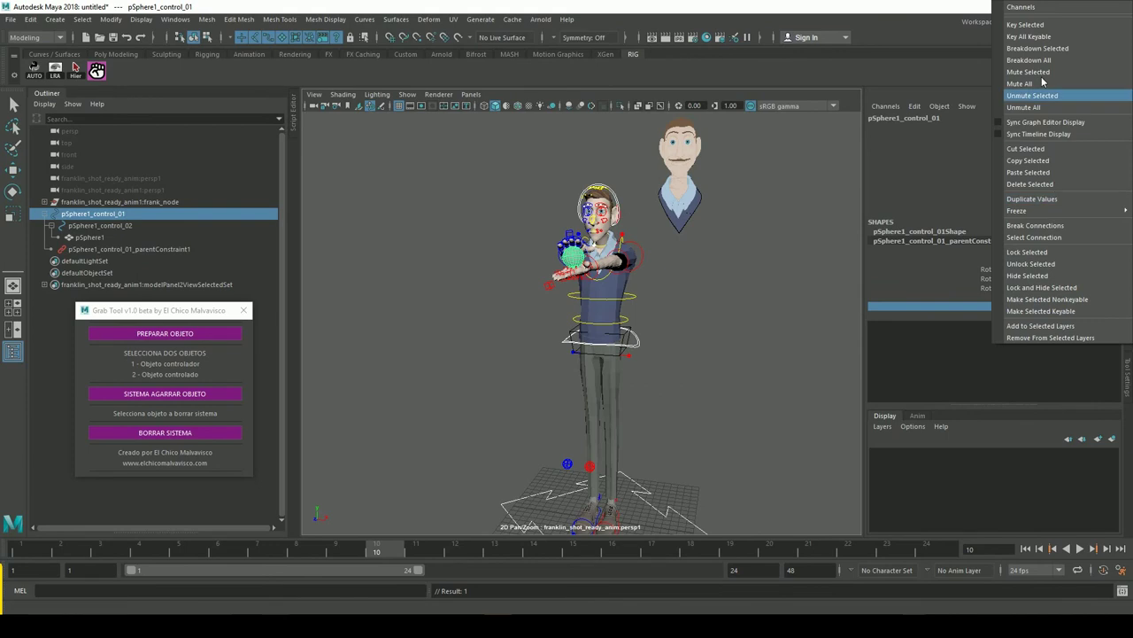
click(1027, 25)
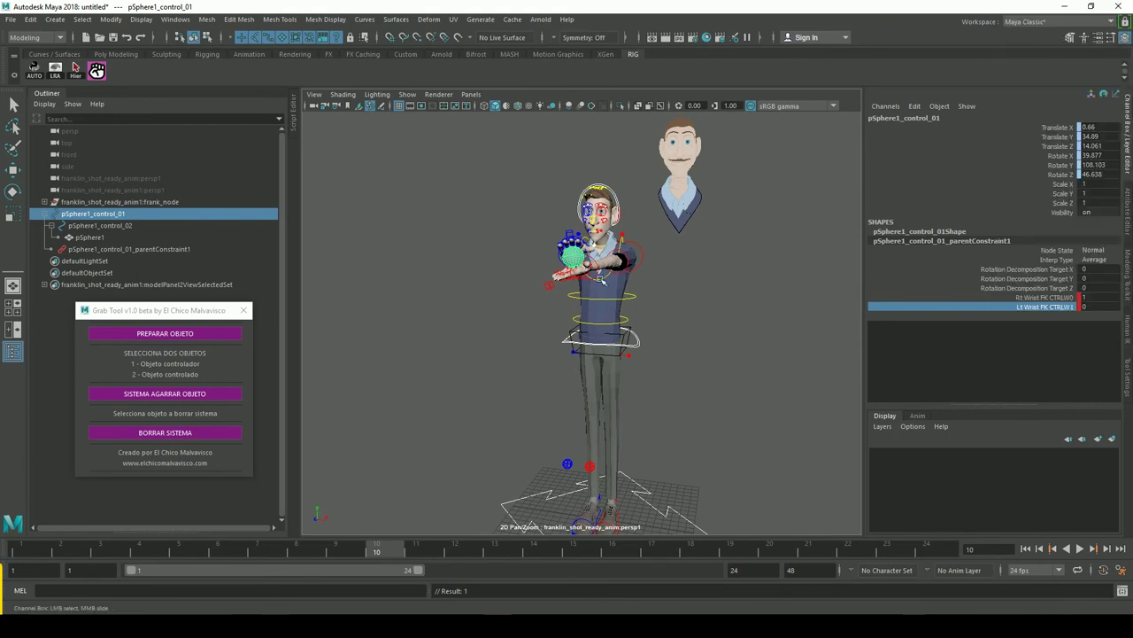
At frame 11, set Rt Wrist FK CTRLW0 weight to 0 and Lt Wrist FK CTRLW1 to 1.
click(416, 549)
scroll(574, 282, up, 2)
scroll(573, 281, up, 3)
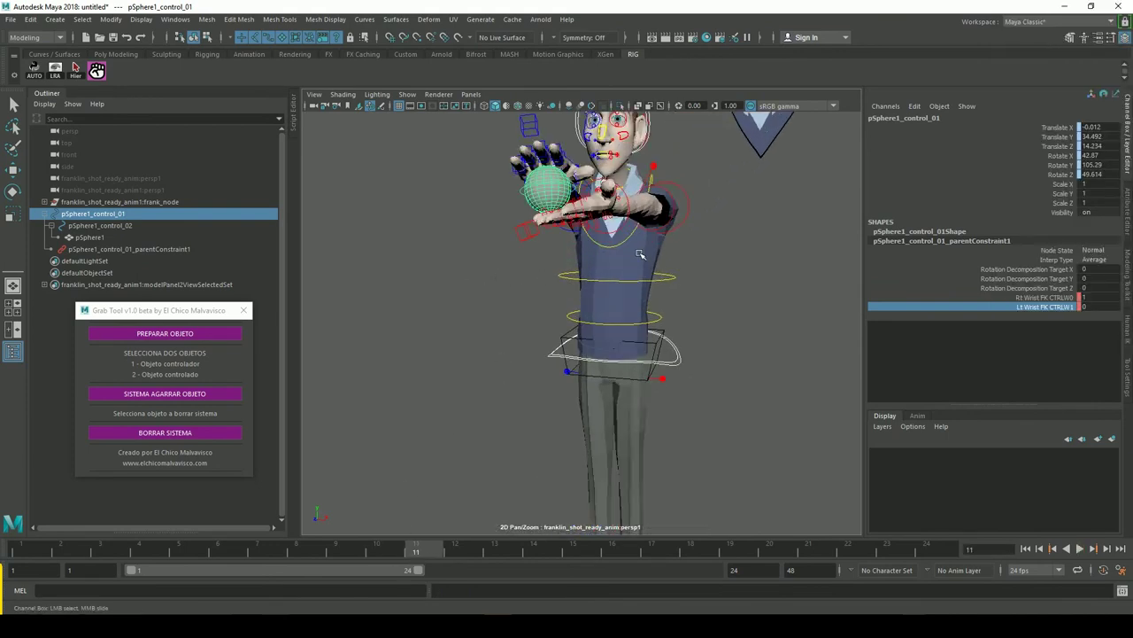
scroll(574, 281, down, 1)
click(1107, 299)
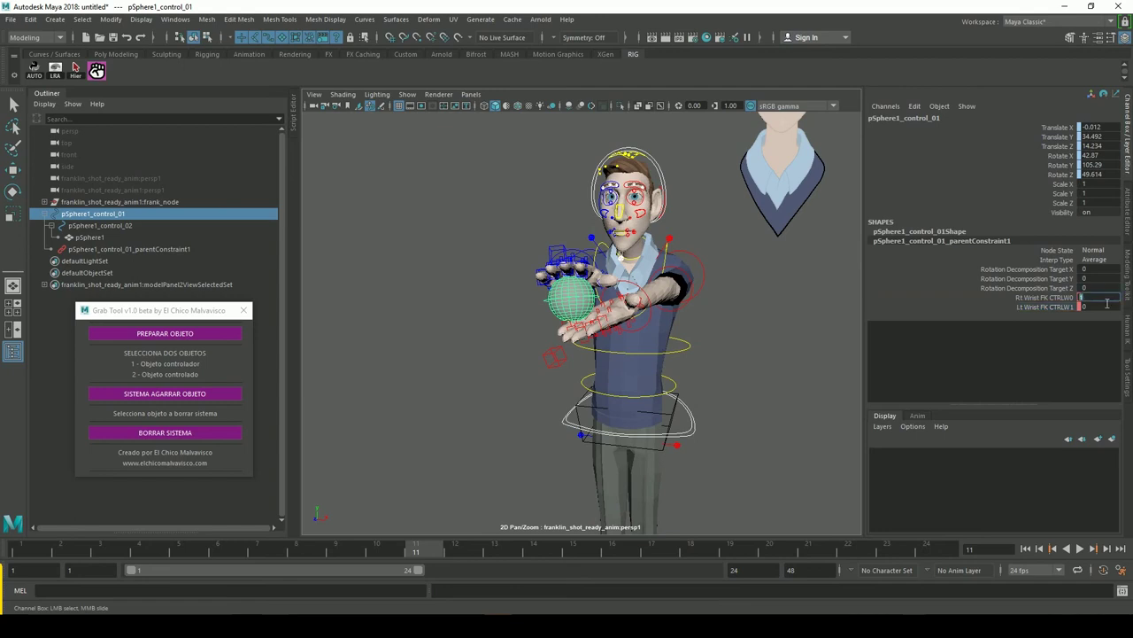
text(0)
key(Return)
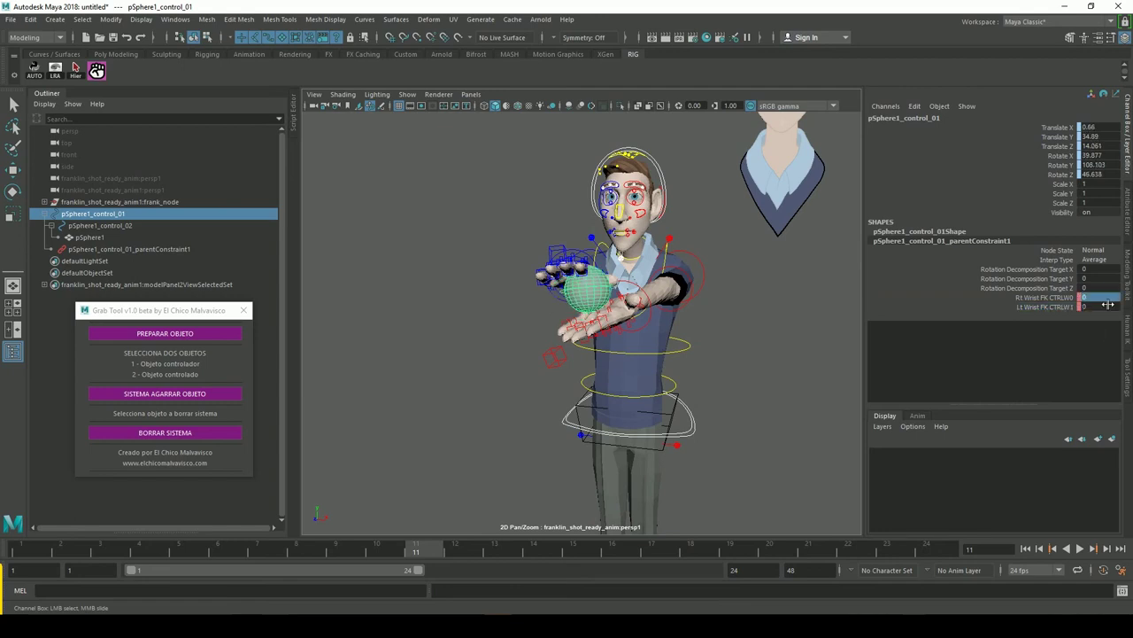
click(1098, 306)
text(1)
key(Return)
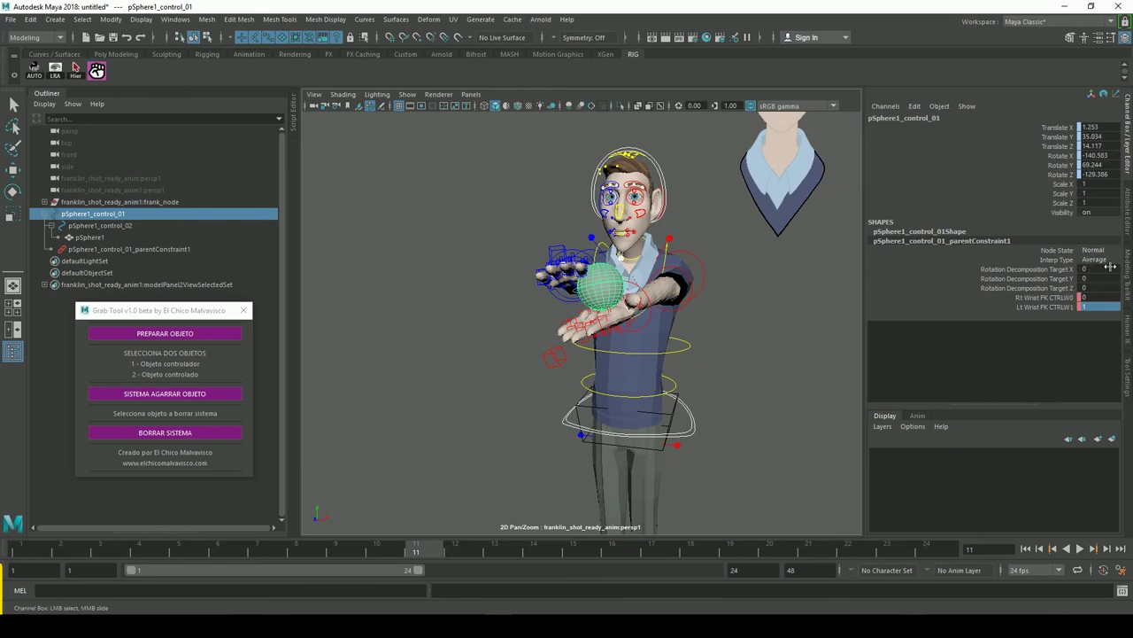
Key both wrist weights at frame 11 with Key Selected.
right_click(1047, 305)
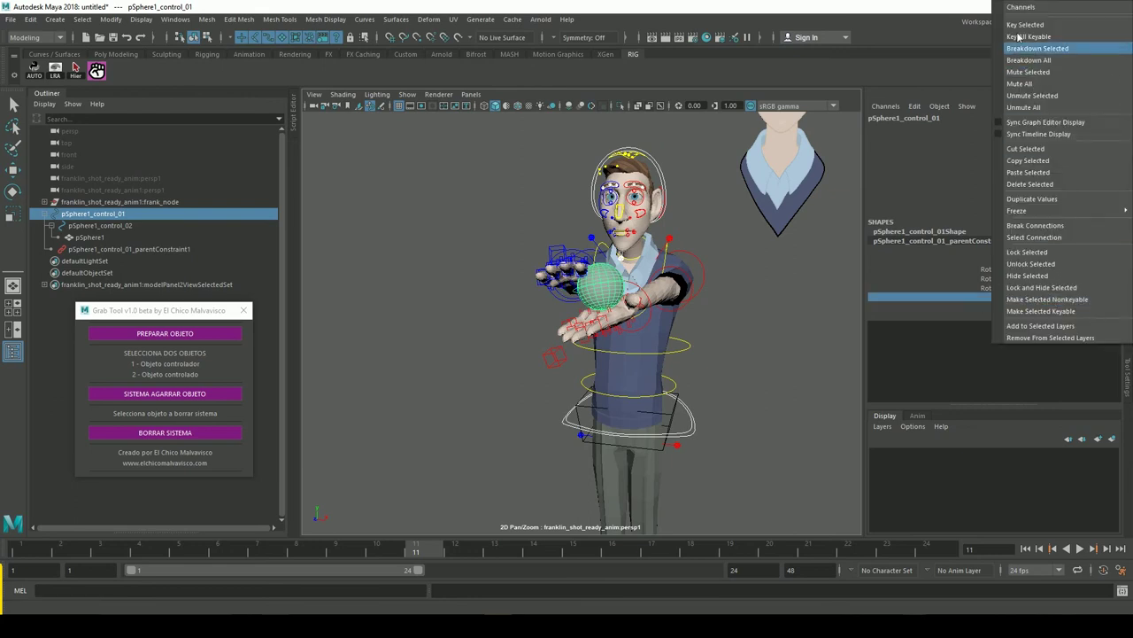
click(1062, 45)
right_click(1054, 306)
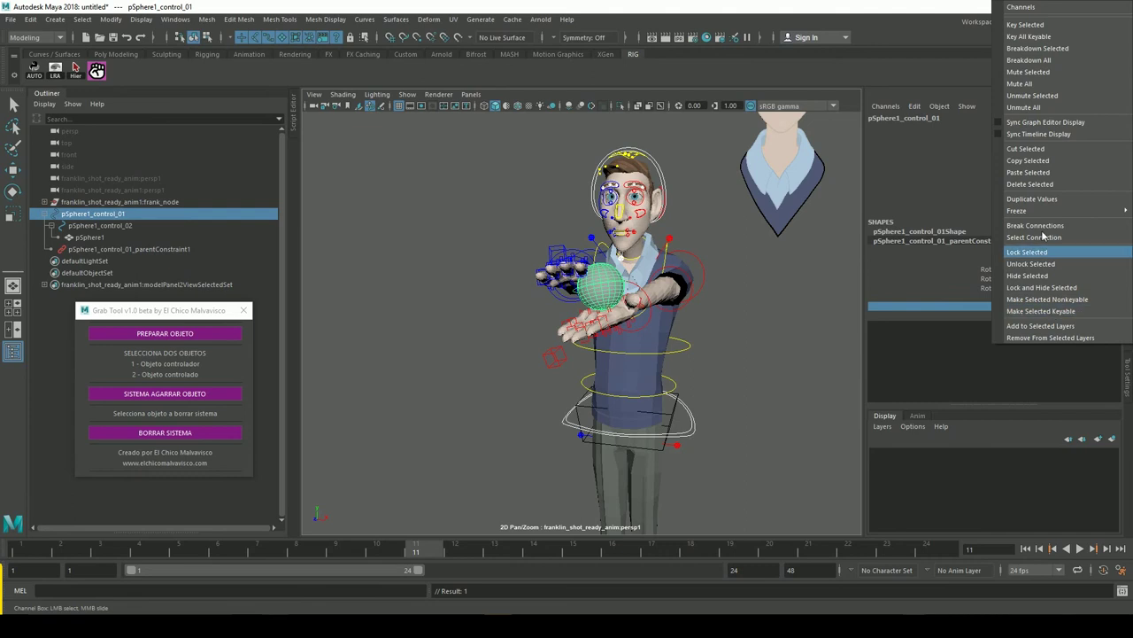
click(1045, 25)
Scrub the timeline to check the sphere's hand-off between hands.
drag(445, 555, 690, 552)
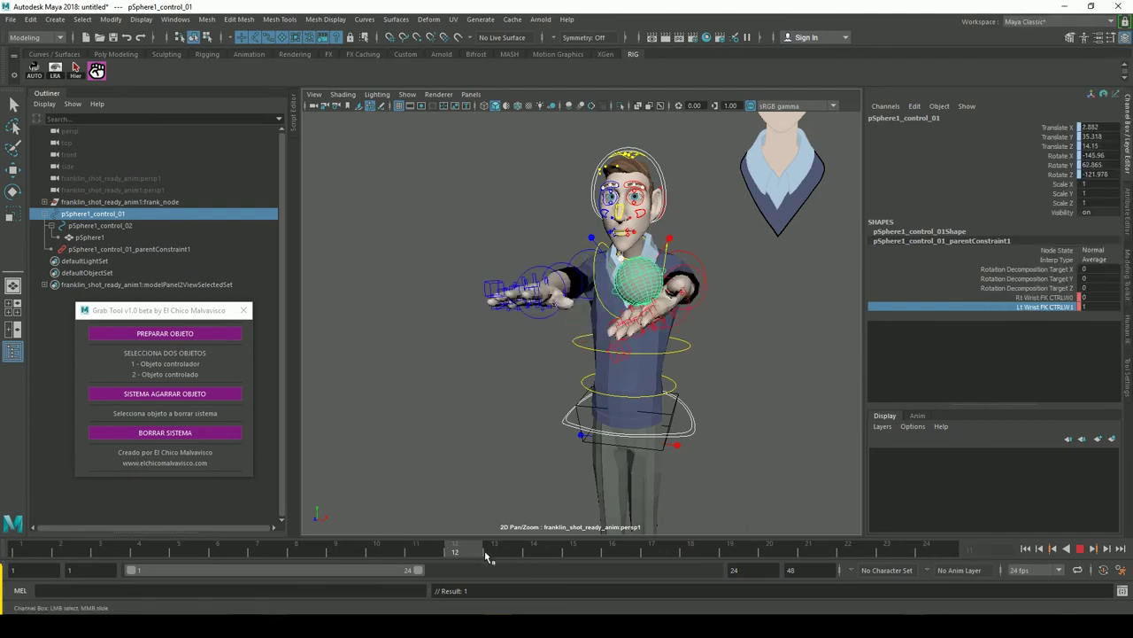
scroll(632, 358, down, 2)
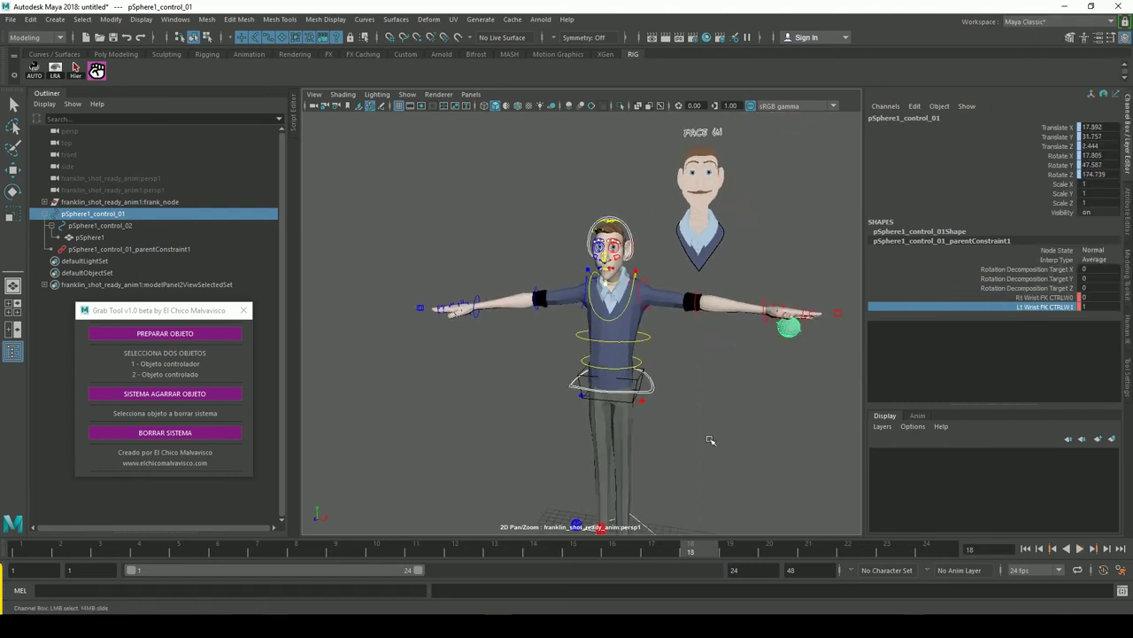
mouse_move(32, 555)
mouse_down()
mouse_move(800, 539)
mouse_move(478, 521)
mouse_move(312, 527)
mouse_move(385, 531)
mouse_up()
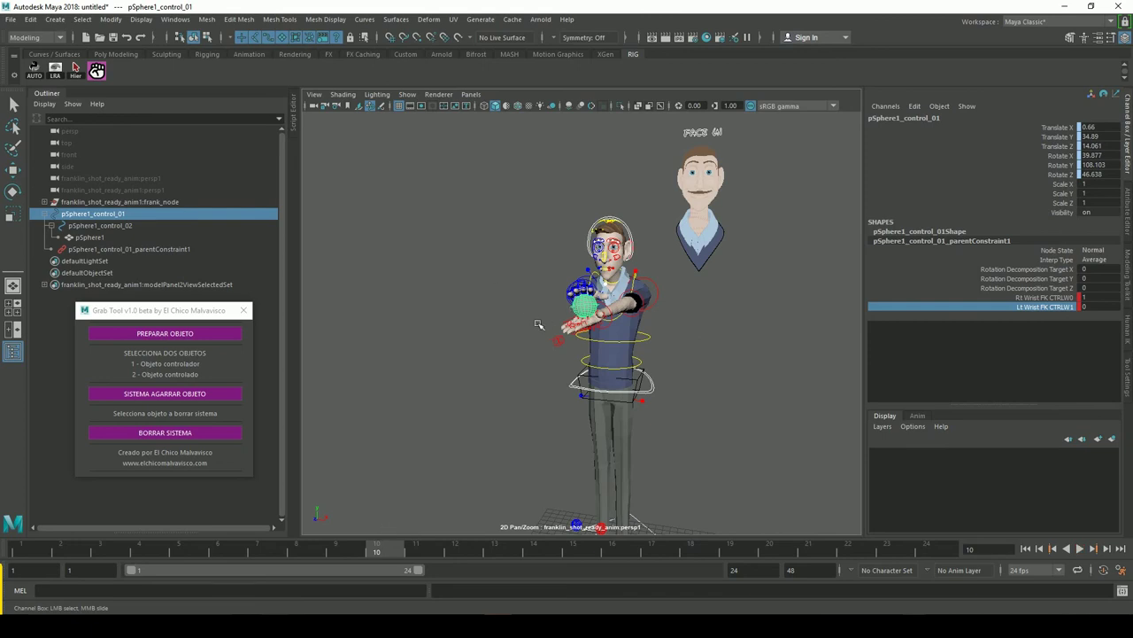
Frame the sphere, select pSphere1_control_02 in the Outliner, and toggle Isolate Select on and off.
key(f)
alt+drag(538, 325, 497, 244)
click(502, 232)
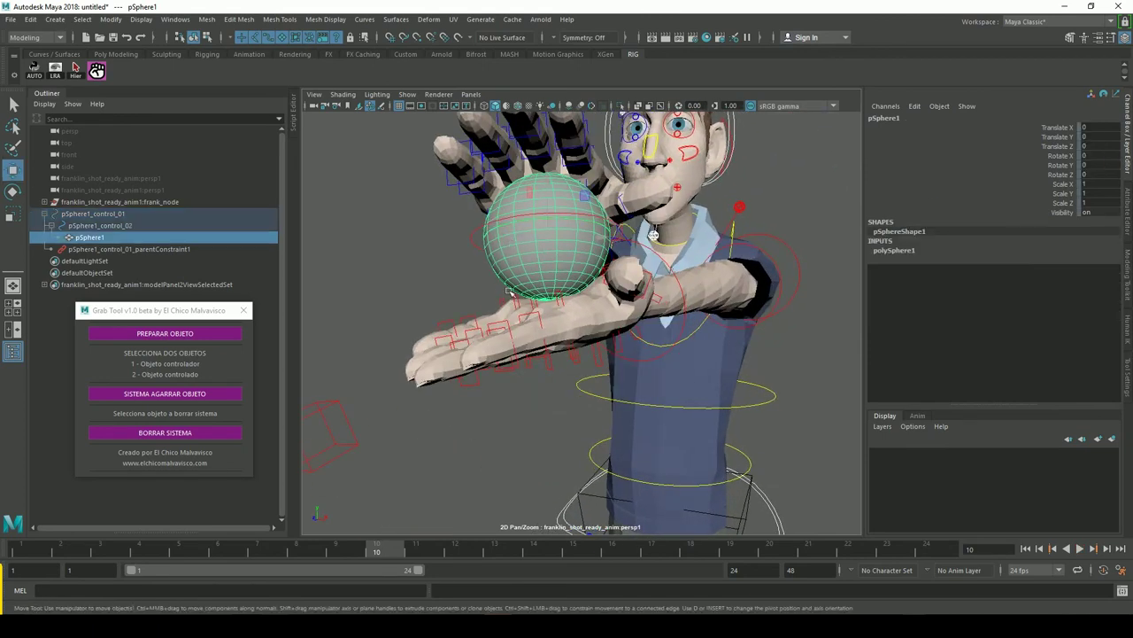
click(124, 225)
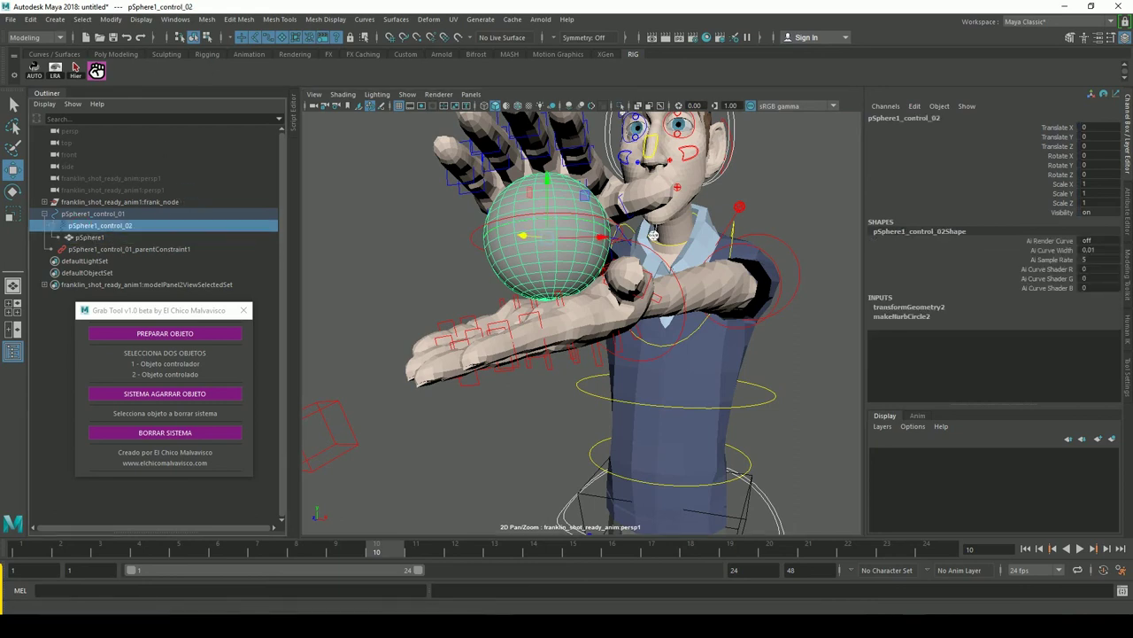
click(622, 105)
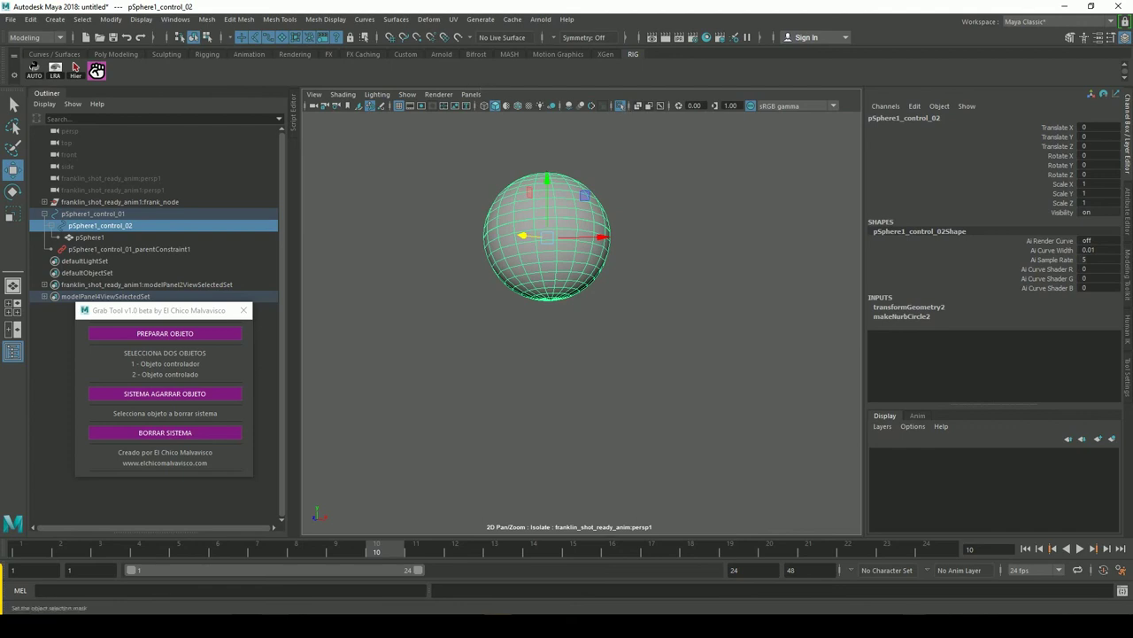
click(206, 37)
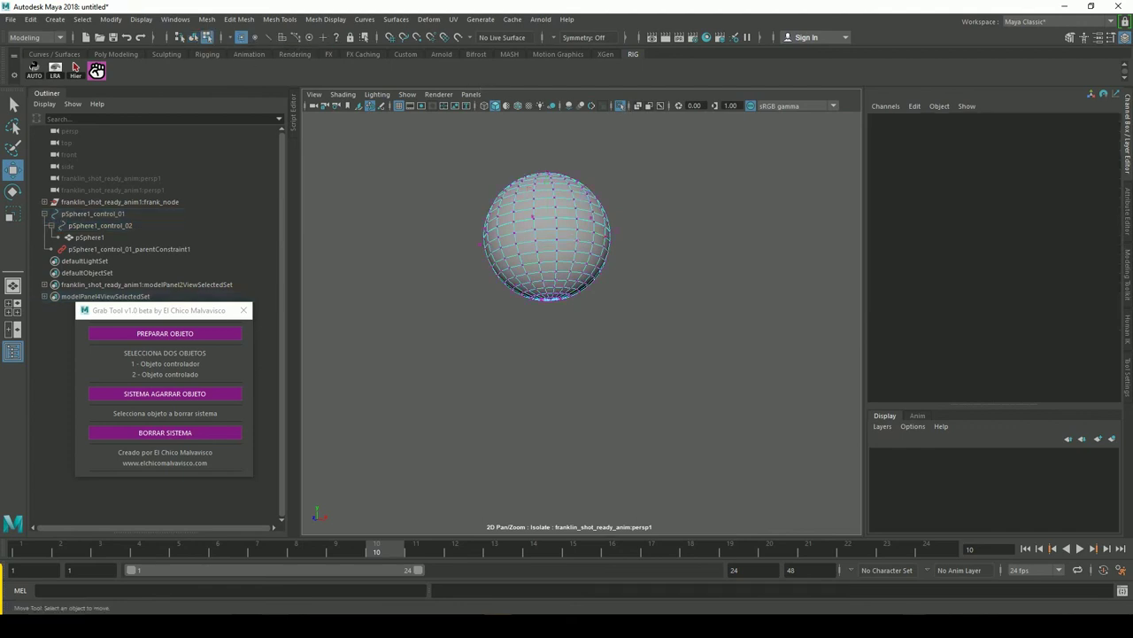
click(623, 105)
right_drag(549, 228, 602, 215)
Scale up all CVs of pSphere1_control_02 slightly around the ball, then return to Object Mode.
click(357, 248)
click(100, 225)
right_drag(524, 226, 453, 223)
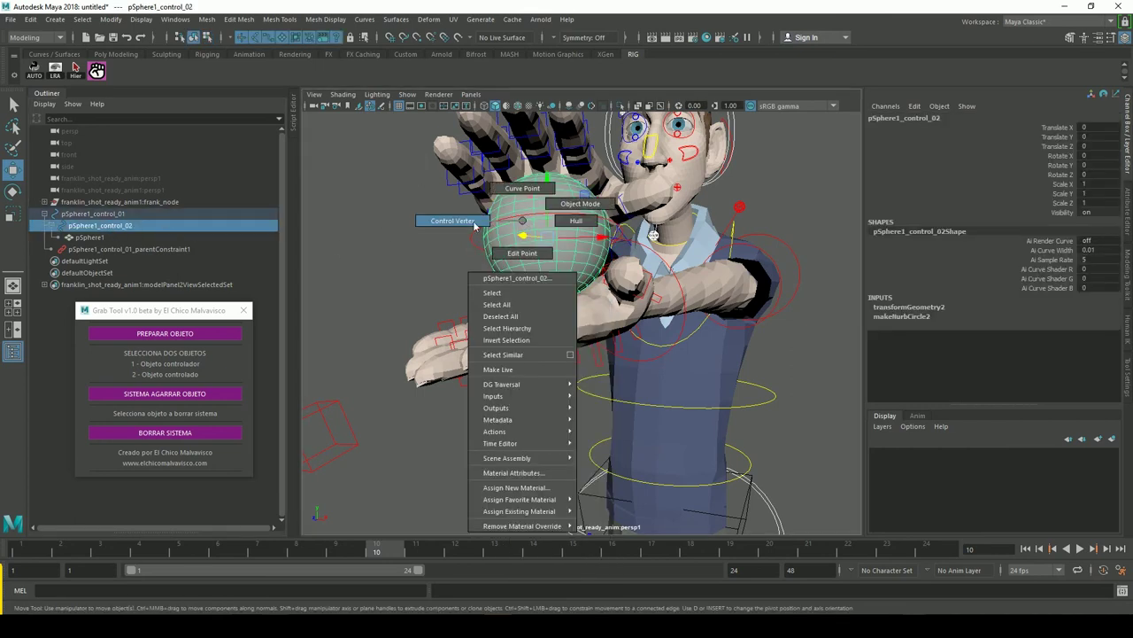
drag(420, 186, 528, 284)
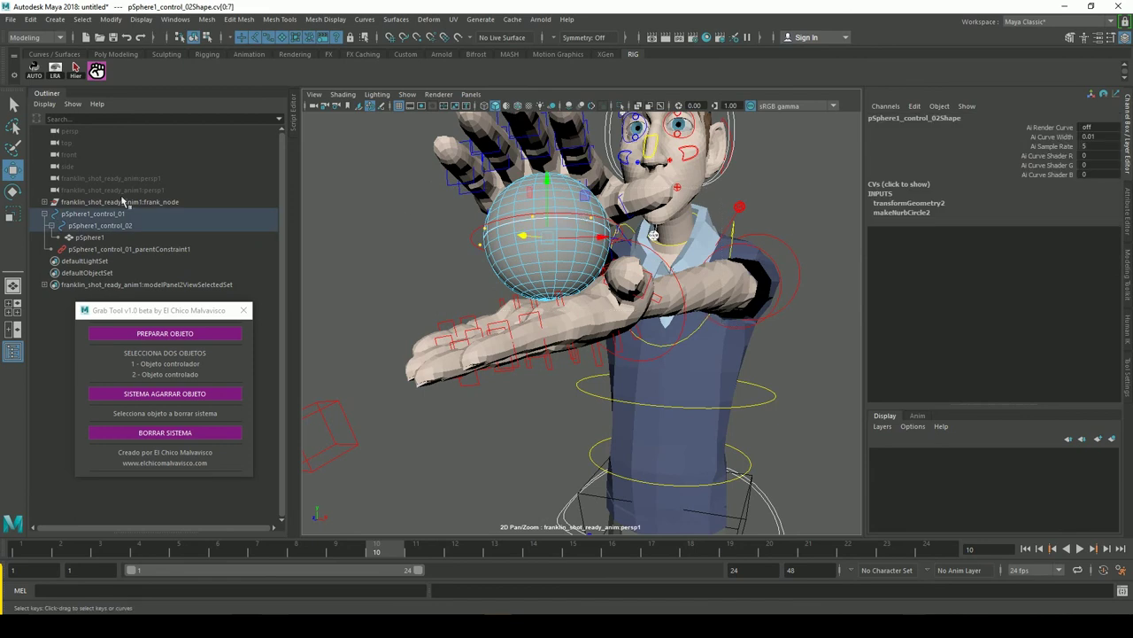
click(13, 214)
drag(553, 249, 500, 214)
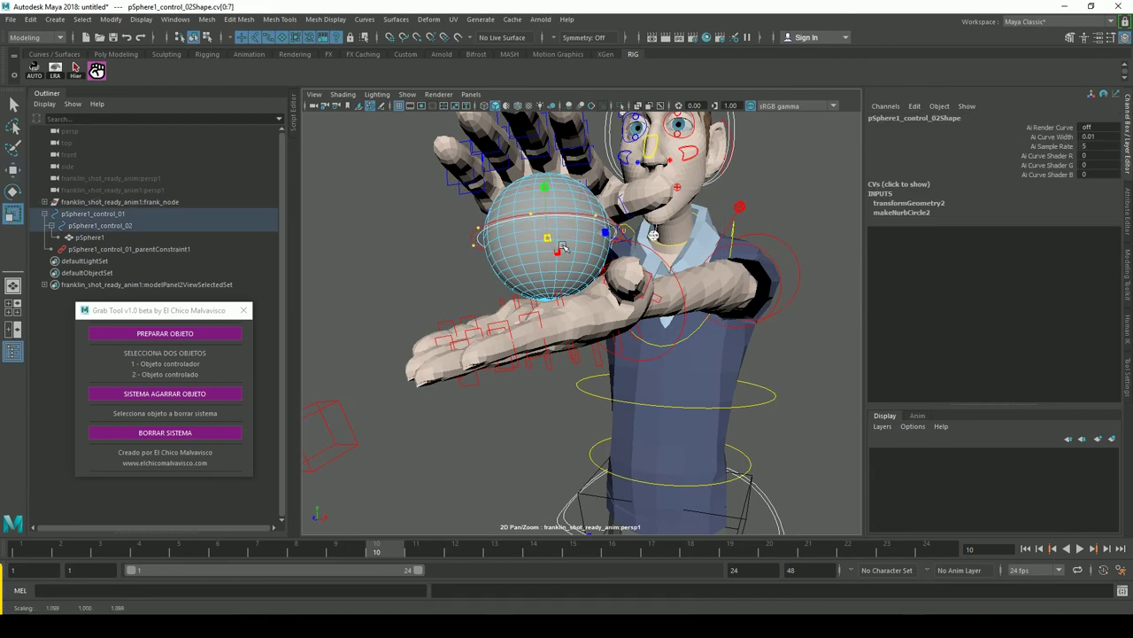
right_drag(519, 218, 566, 204)
Reselect the second sphere control and scrub back to an early frame.
click(710, 165)
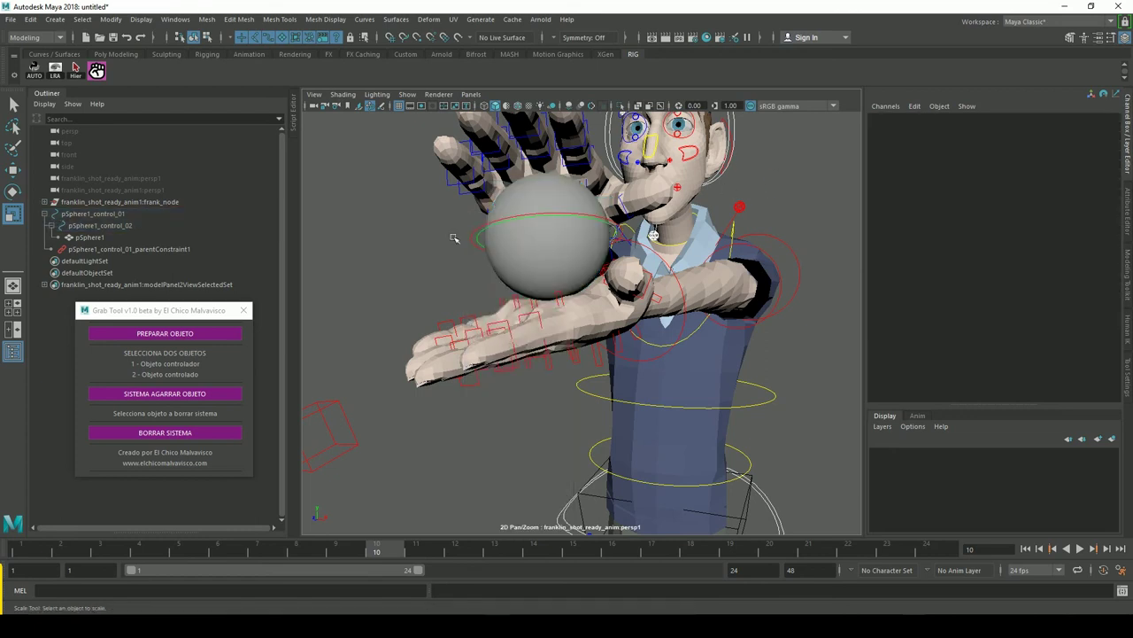
click(481, 246)
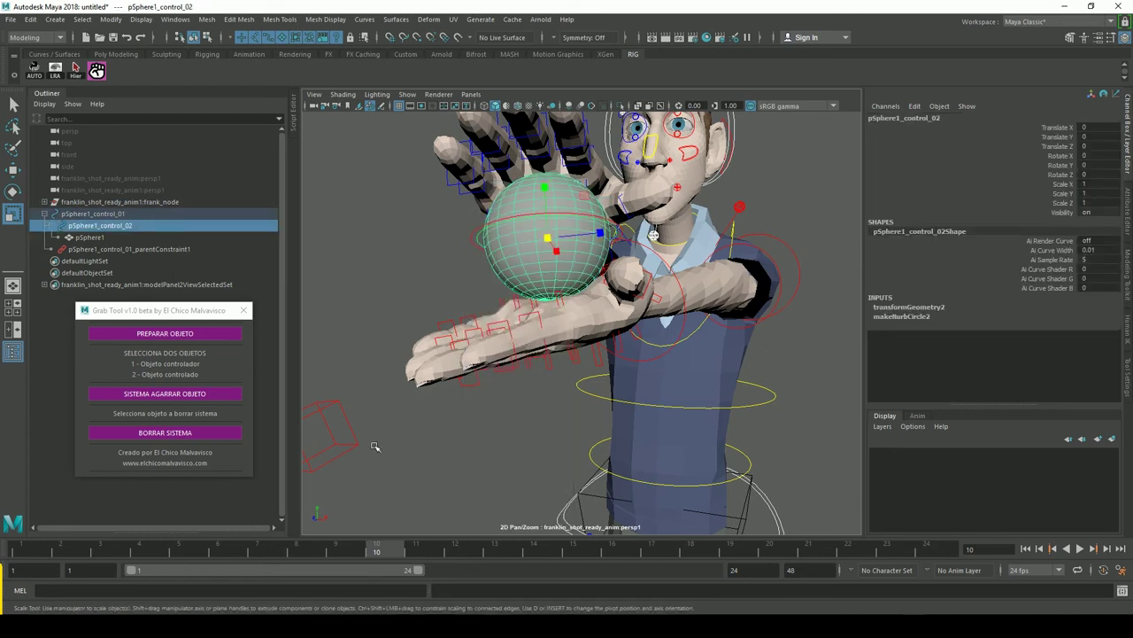
mouse_move(381, 549)
mouse_down()
mouse_move(90, 534)
mouse_move(138, 551)
mouse_up()
Pull pSphere1_control_02 down away from the hand and play back to check the offset.
scroll(305, 468, down, 3)
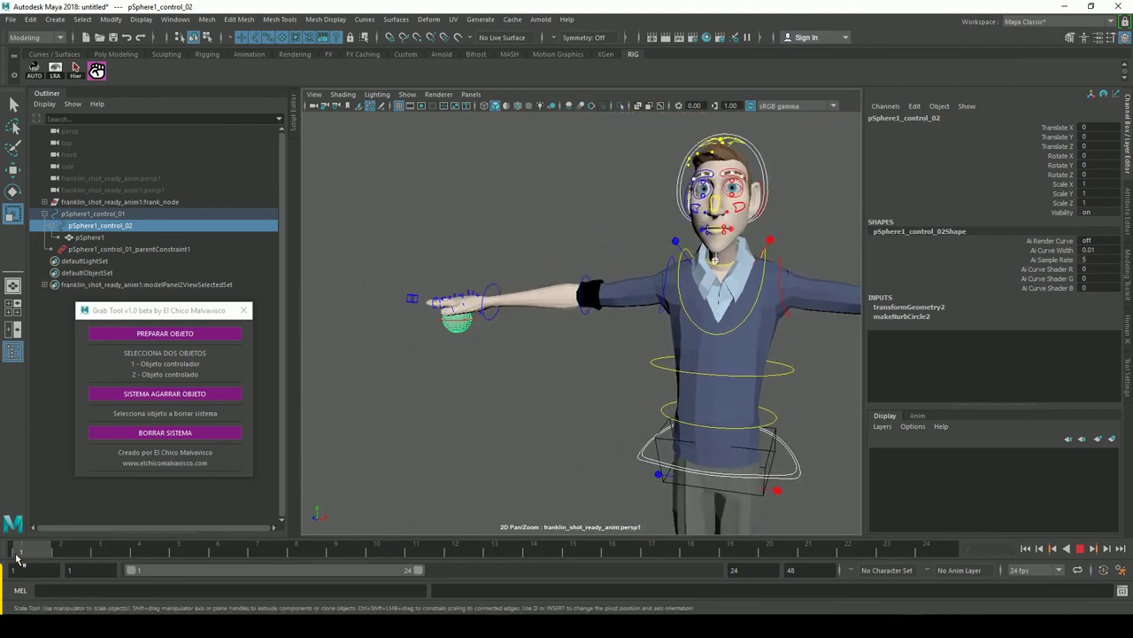
click(13, 169)
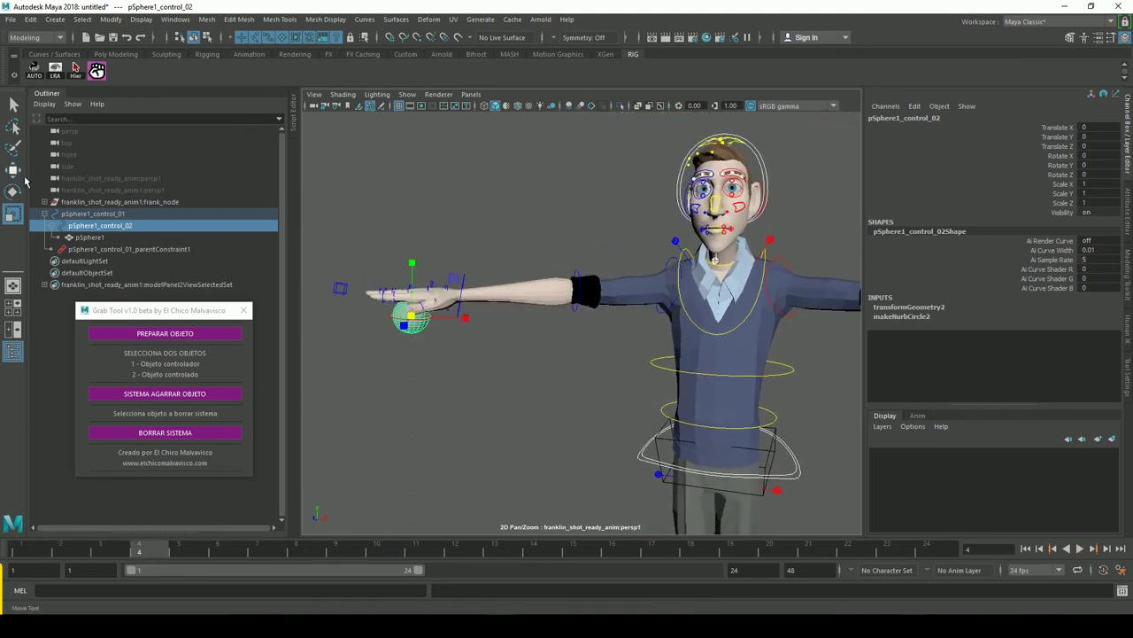
mouse_move(436, 318)
mouse_down()
mouse_move(456, 354)
mouse_move(447, 366)
mouse_up()
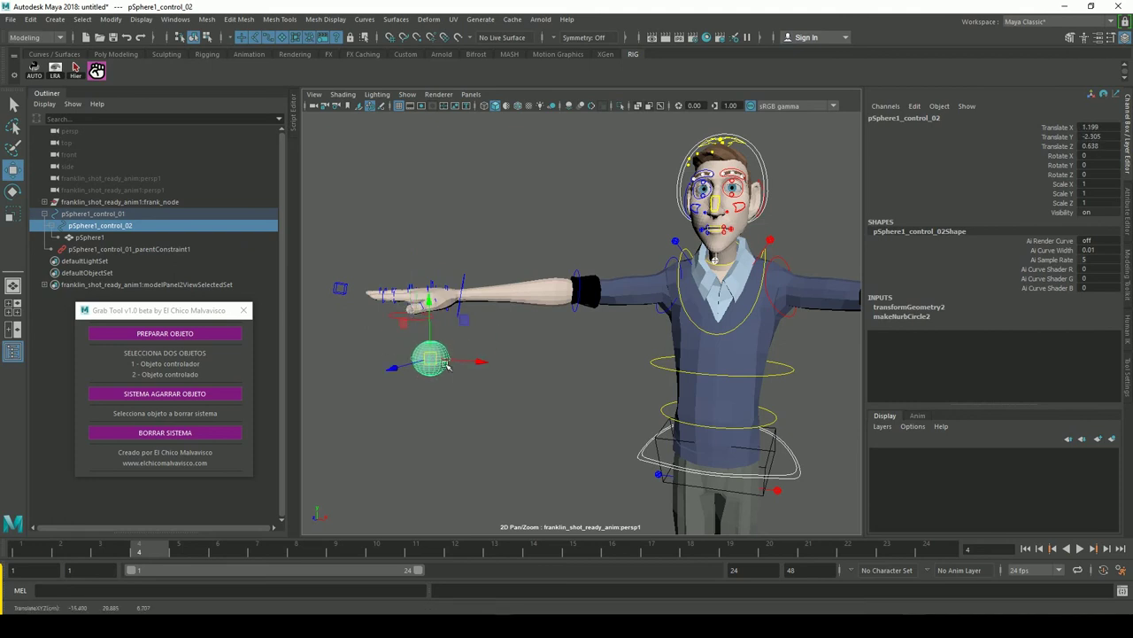
drag(182, 552, 34, 560)
key(alt+v)
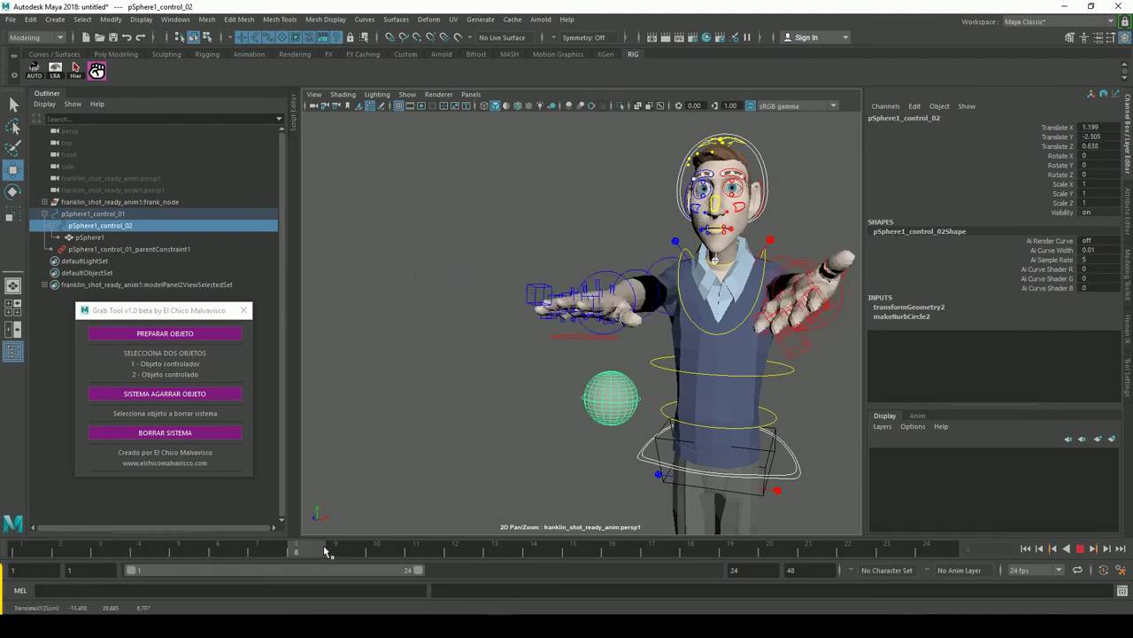
drag(139, 554, 19, 556)
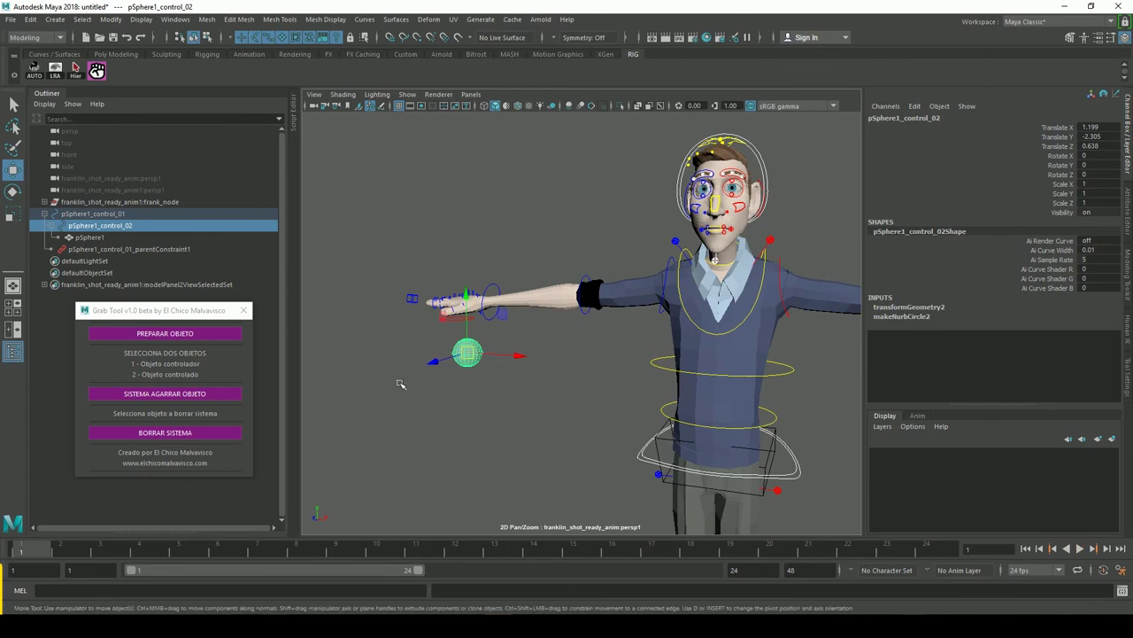
Reset the control's Translate values to 0 at frame 1, then play to frame 6.
drag(1098, 127, 1098, 146)
text(0)
key(Return)
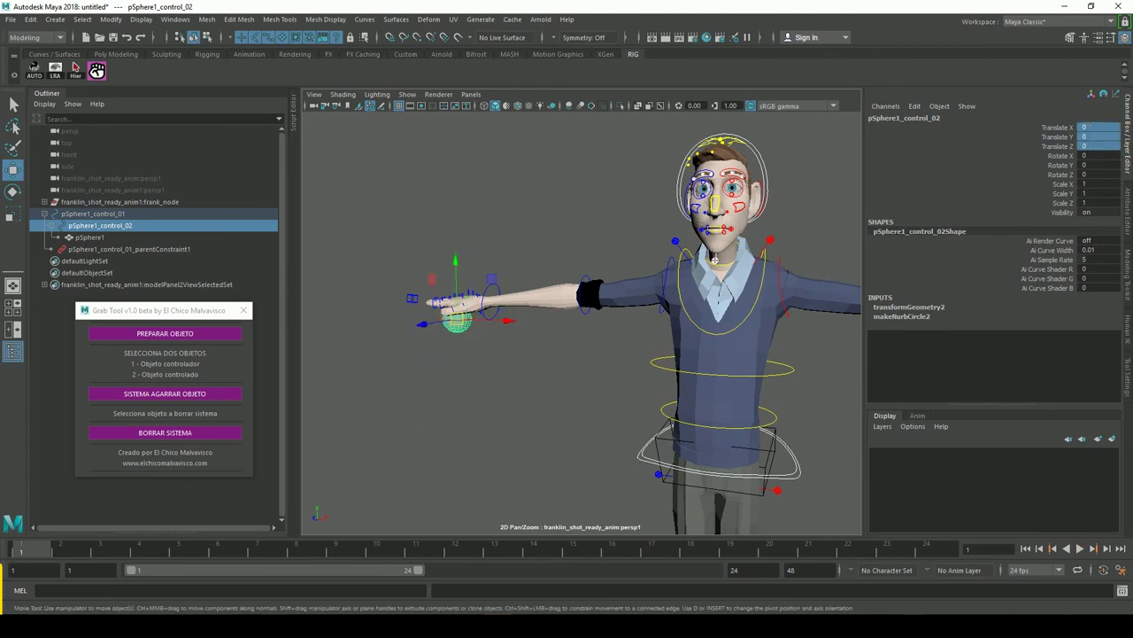
key(alt+v)
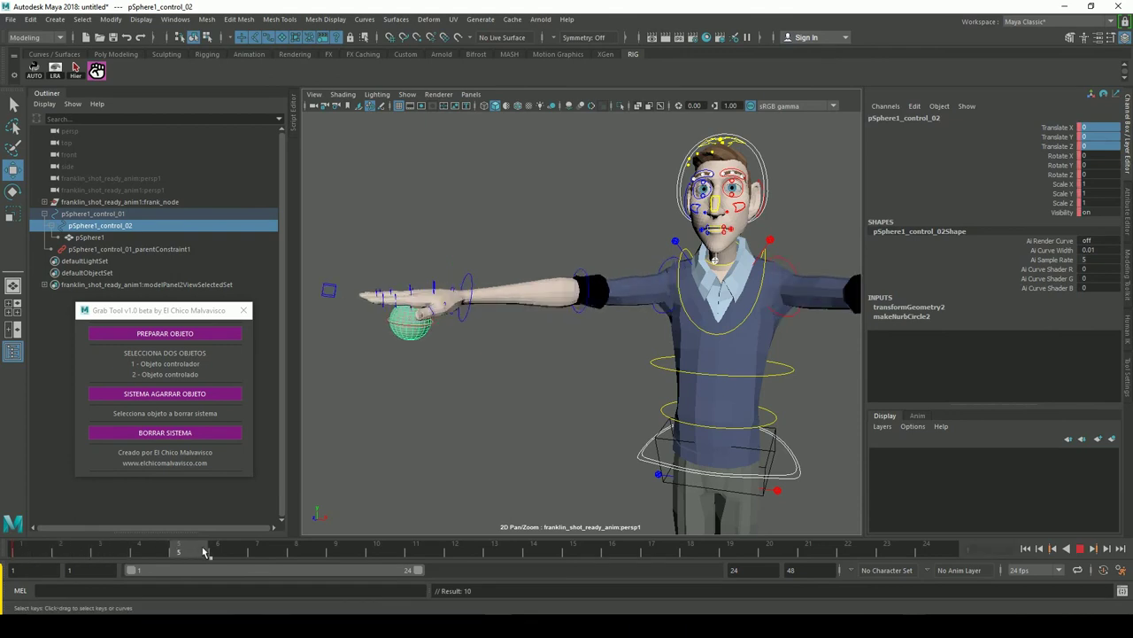
click(219, 552)
Lower the control below the hand at frame 6 and zero its offset at frame 9.
key(w)
drag(429, 287, 431, 327)
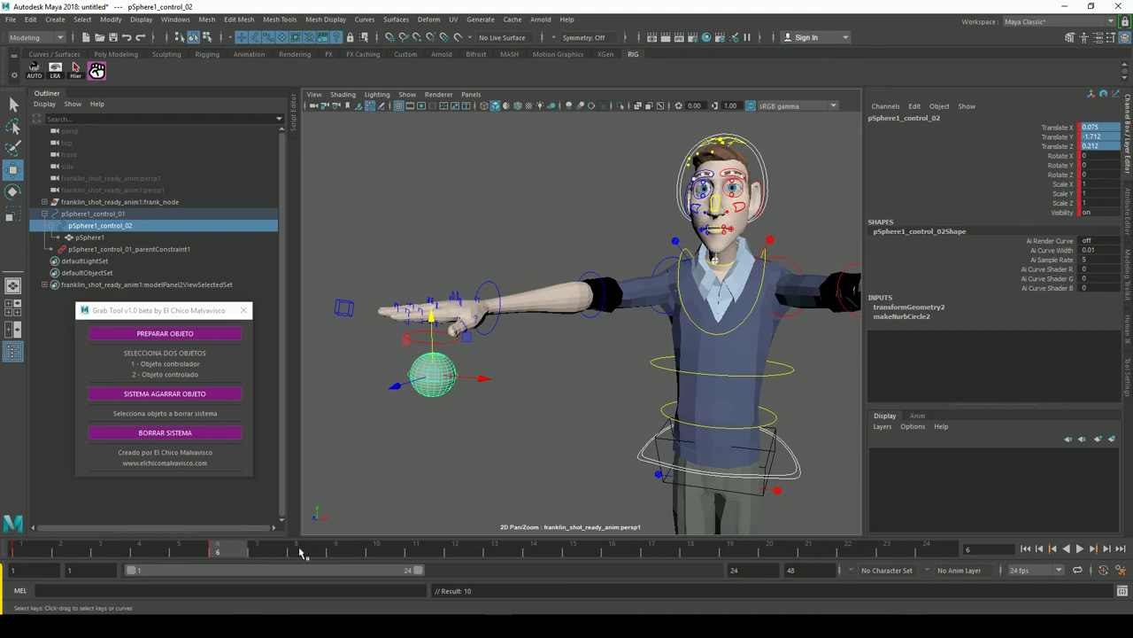
click(335, 551)
text(0)
key(Return)
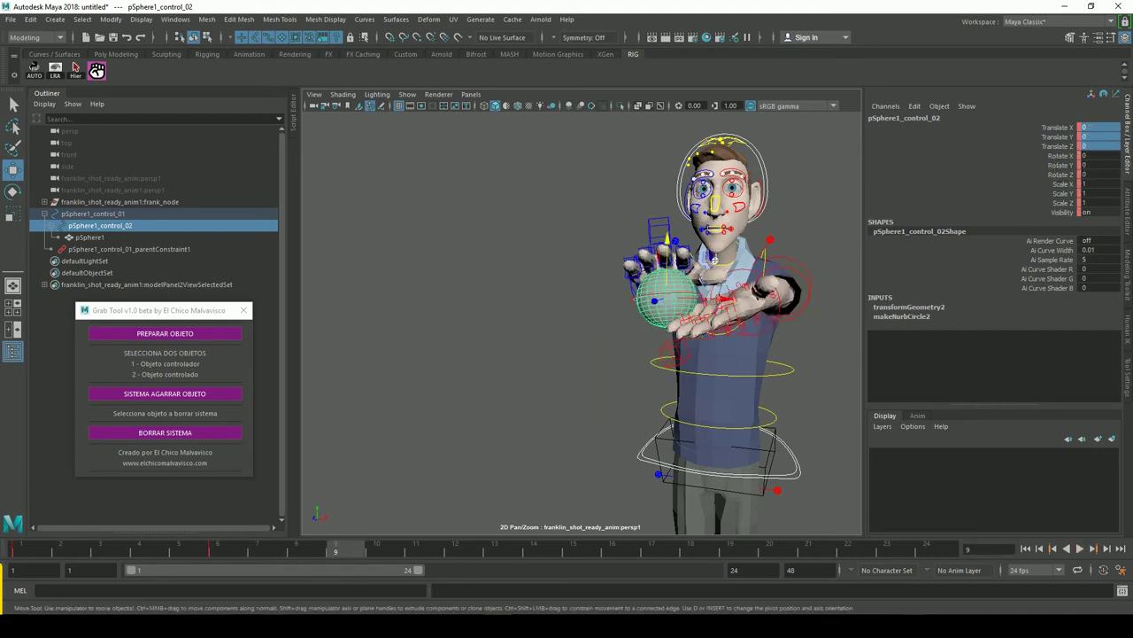
Later in the shot, raise the control toward the shoulder and shift it sideways.
drag(359, 555, 601, 554)
key(w)
key(f)
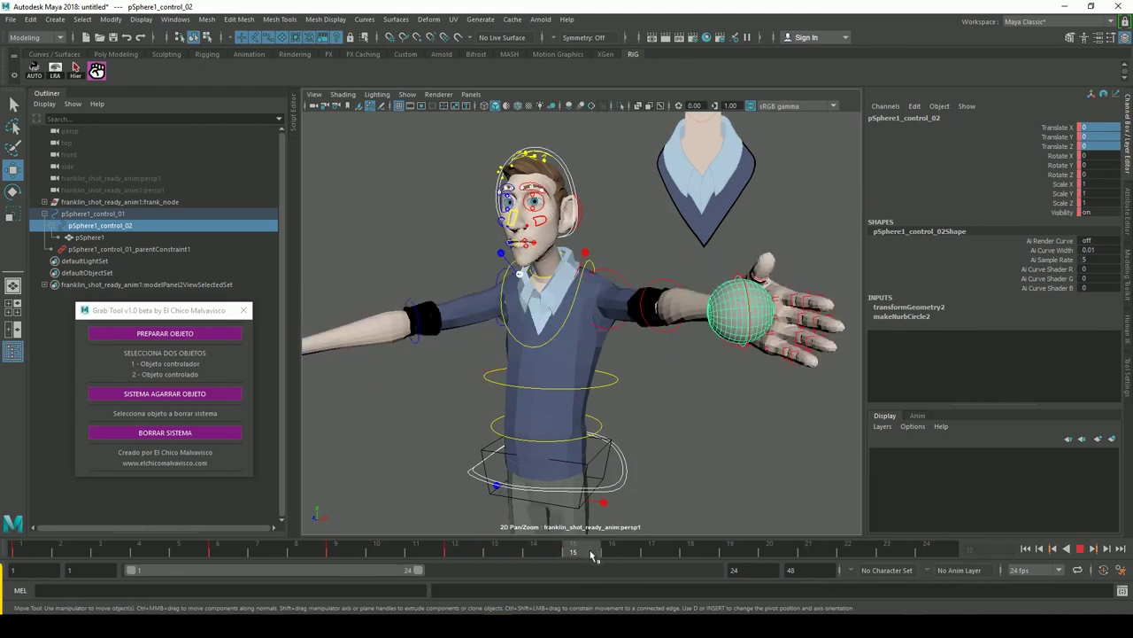
drag(757, 268, 765, 191)
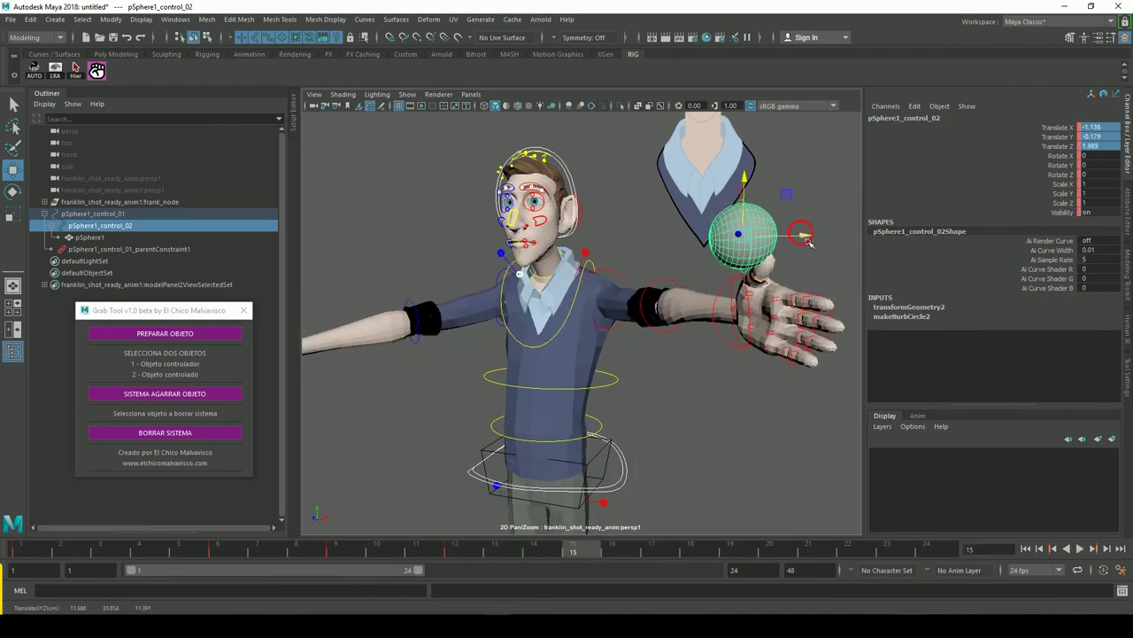
drag(807, 241, 751, 246)
At frame 20 zero the control's offset, key its channels, and play back the animation.
drag(598, 554, 770, 551)
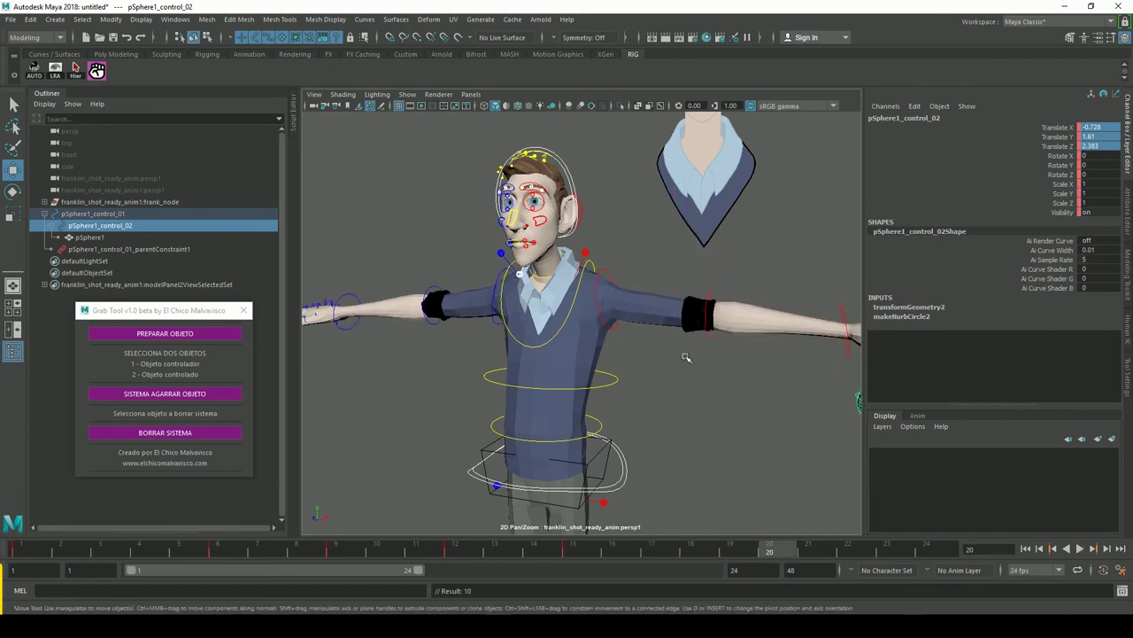
alt+drag(686, 356, 675, 317)
text(0)
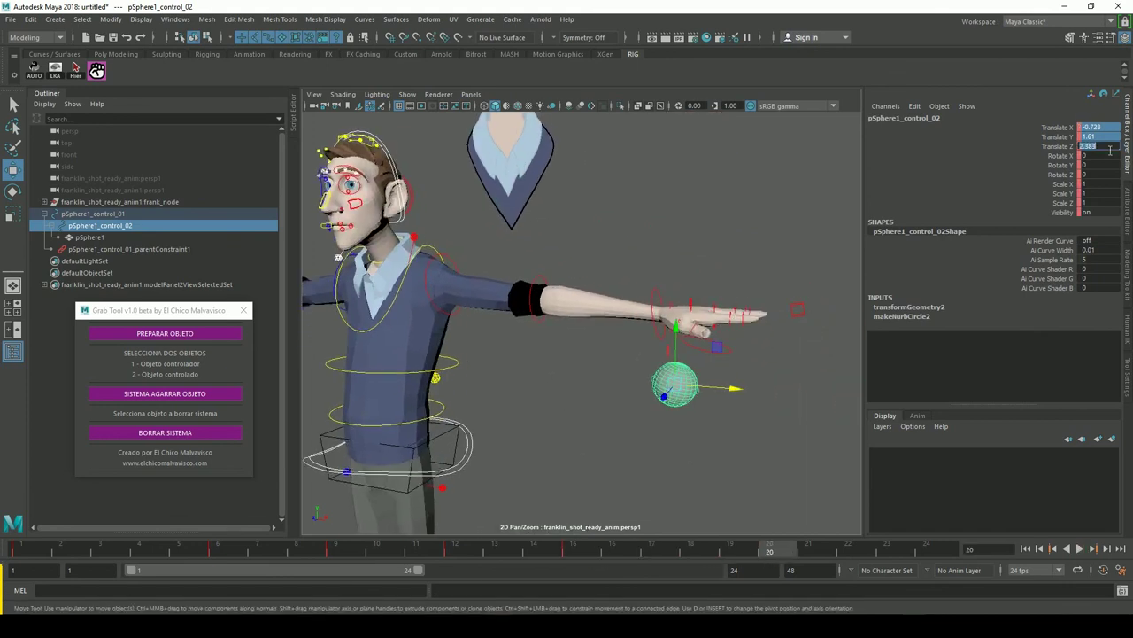
key(Return)
key(s)
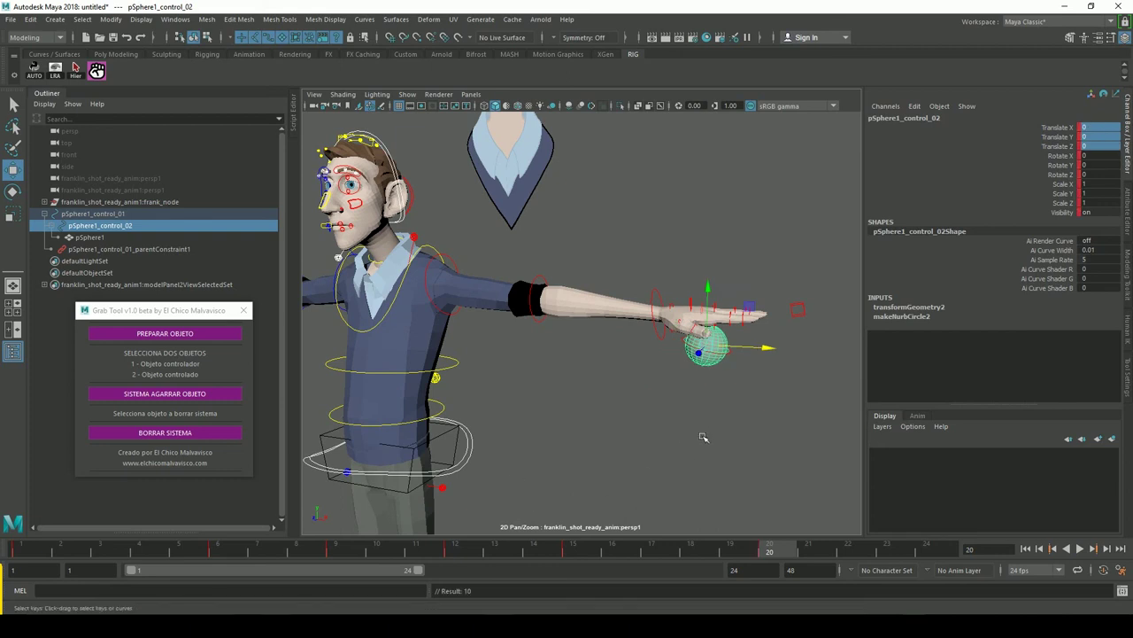
mouse_move(670, 392)
alt+mouse_down()
mouse_move(574, 384)
mouse_move(676, 343)
alt+mouse_up()
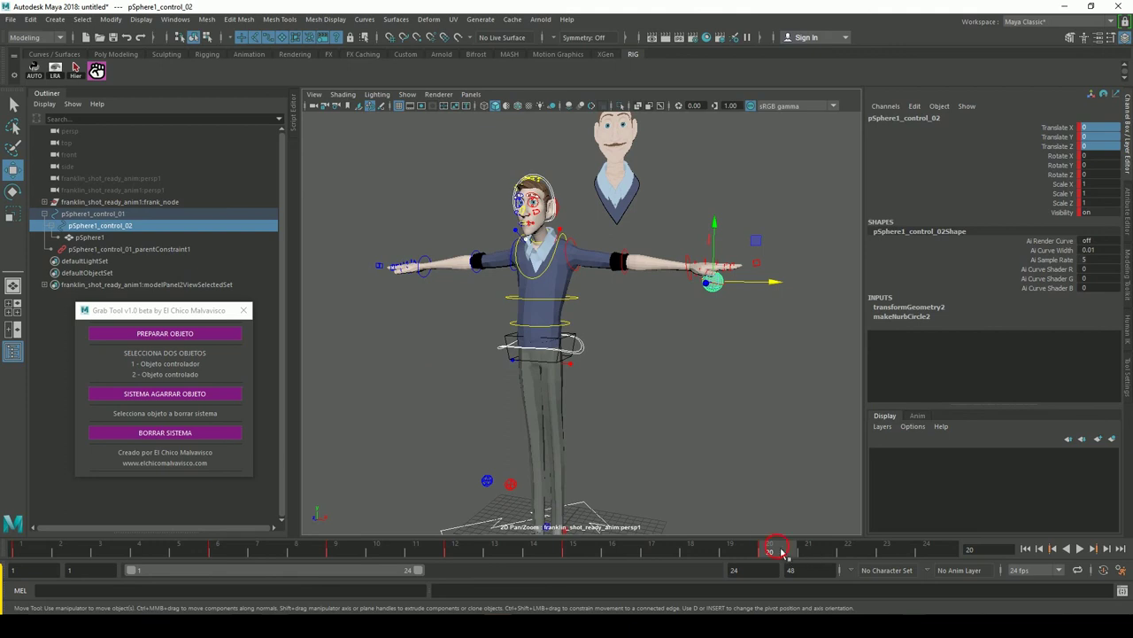
key(alt+v)
mouse_move(348, 542)
mouse_down()
mouse_move(121, 542)
mouse_move(728, 542)
mouse_move(16, 549)
mouse_up()
Zoom in on the torso and select pSphere1.
mouse_move(642, 300)
mouse_down()
mouse_move(688, 364)
mouse_move(544, 413)
mouse_move(585, 403)
mouse_up()
click(568, 392)
click(413, 304)
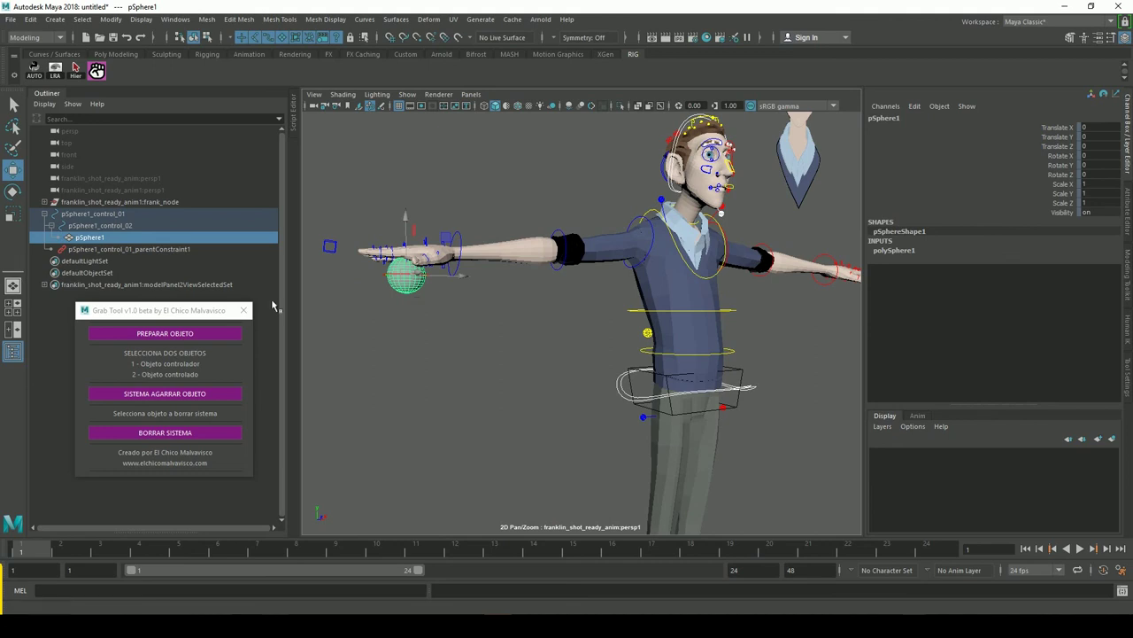
click(392, 329)
click(406, 278)
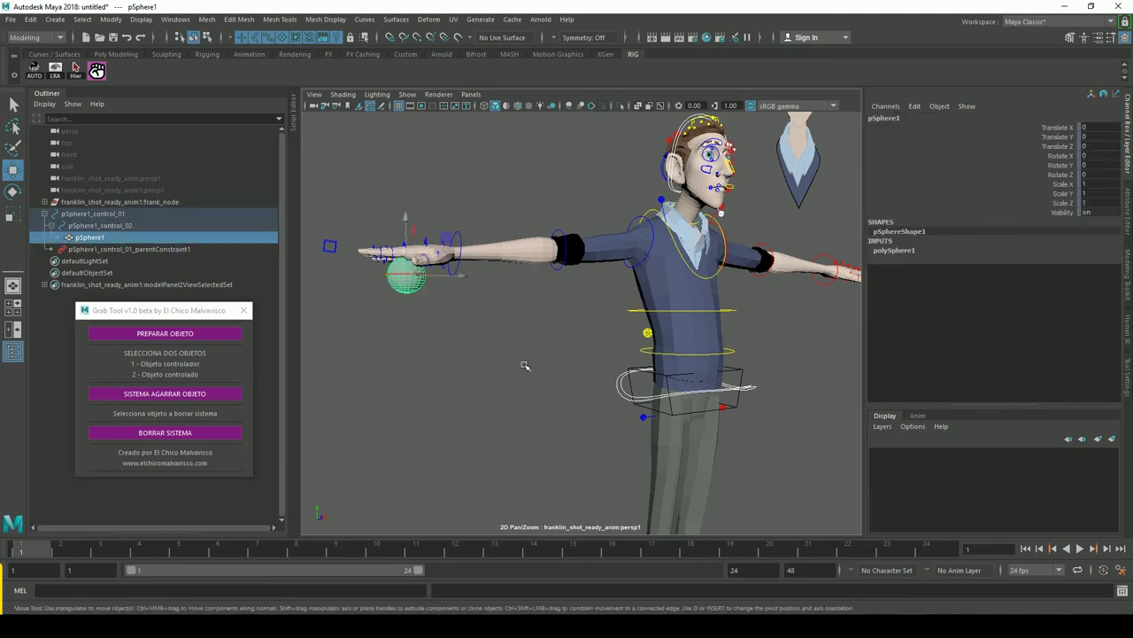
Delete the Grab system with BORRAR SISTEMA and play back the result.
click(187, 439)
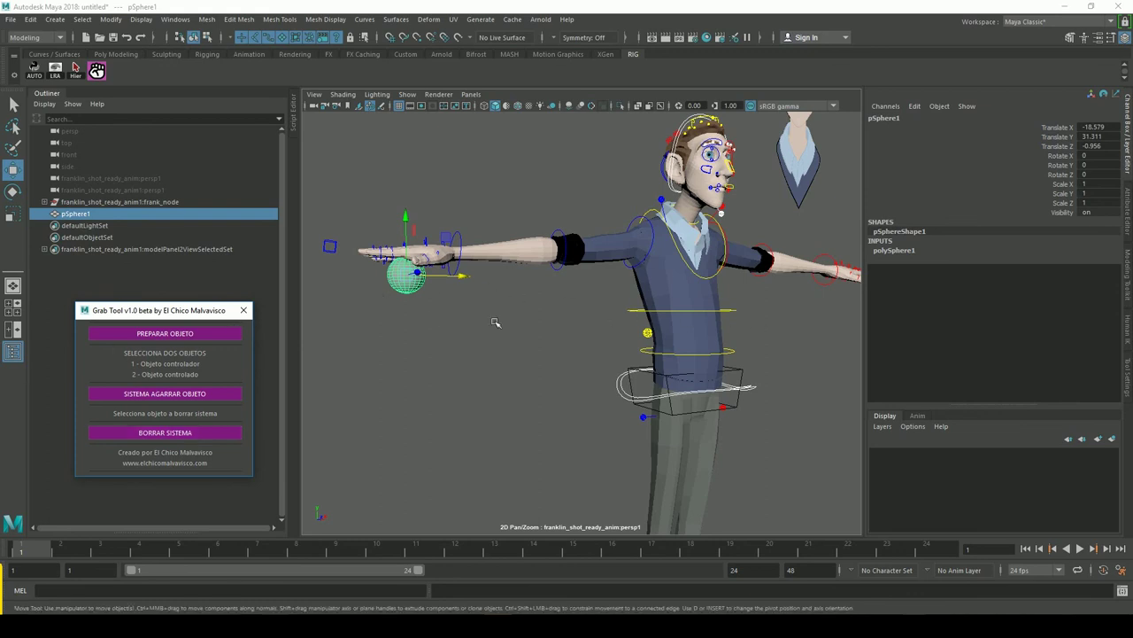
key(alt+v)
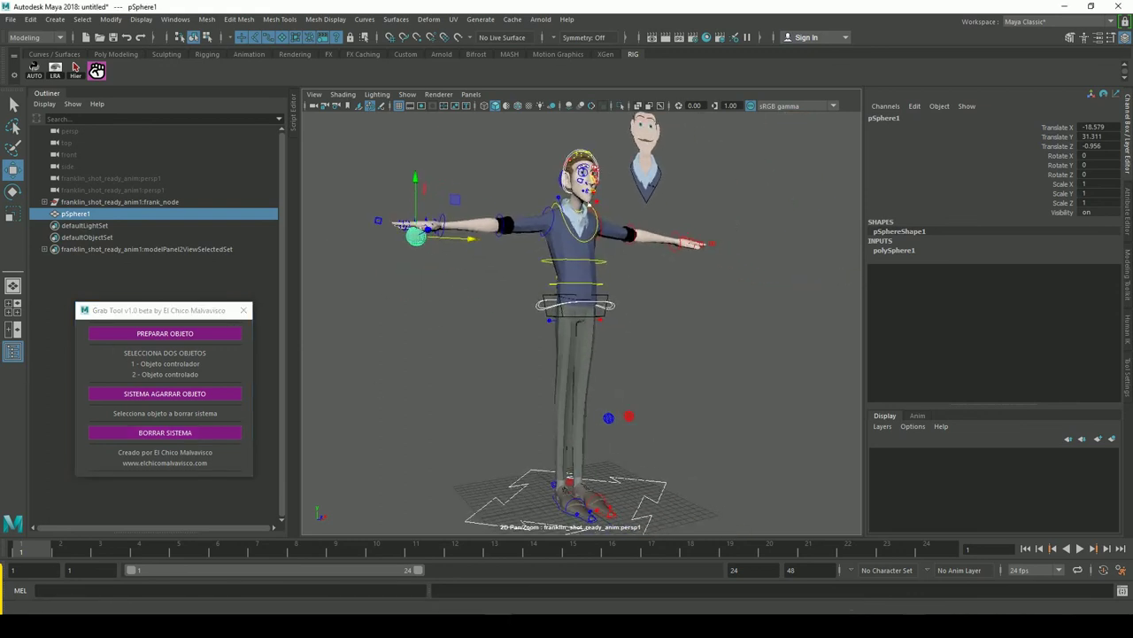
key(alt+v)
mouse_move(619, 341)
alt+mouse_down()
mouse_move(640, 346)
mouse_move(631, 396)
alt+mouse_up()
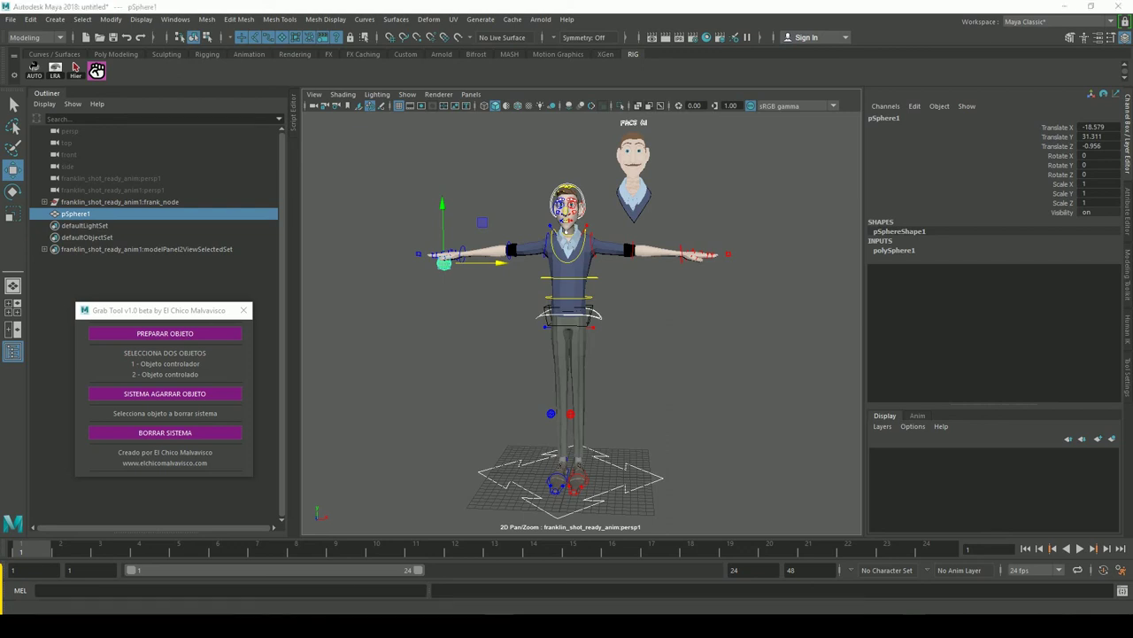
Switch to Chrome, open the El Chico Malvavisco CONTACTO page, and scroll down it.
click(366, 575)
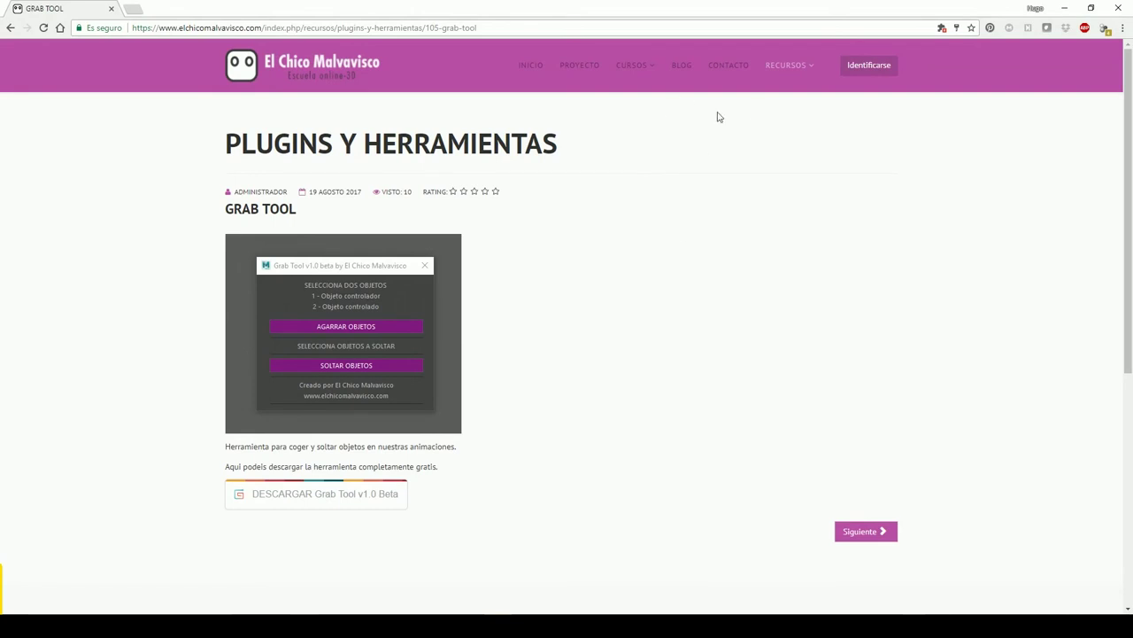
click(872, 68)
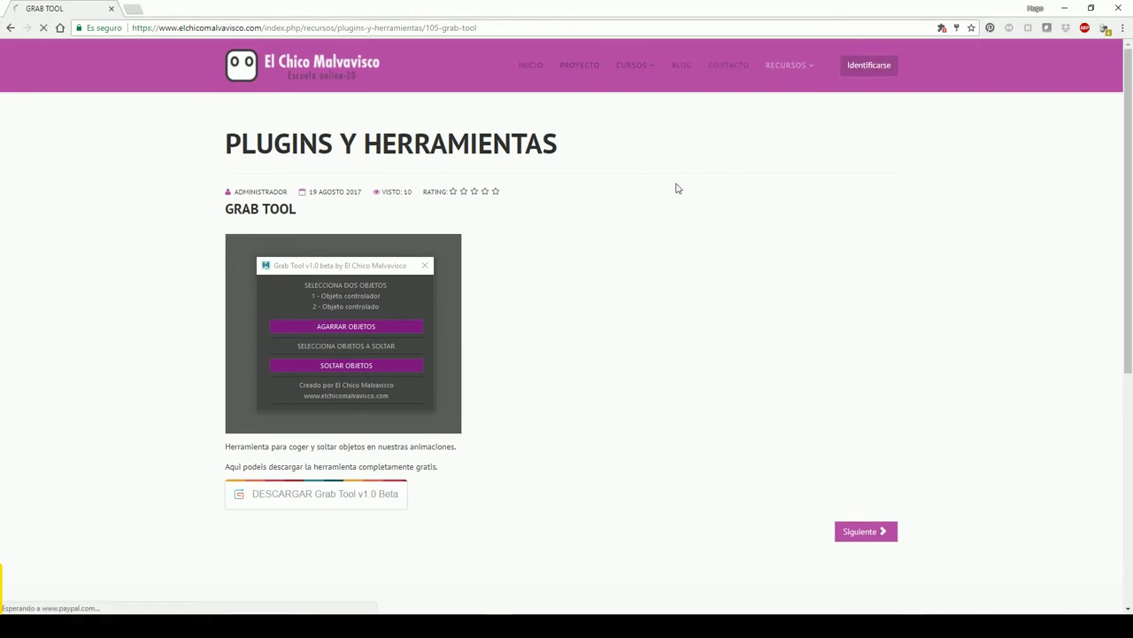
click(728, 67)
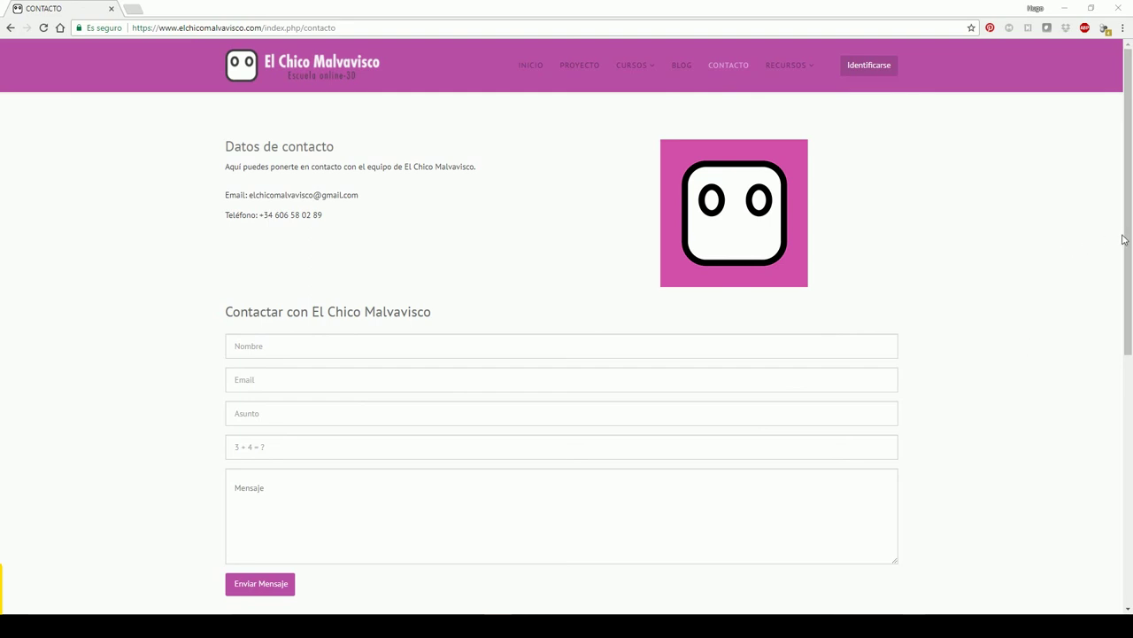
scroll(1123, 239, down, 2)
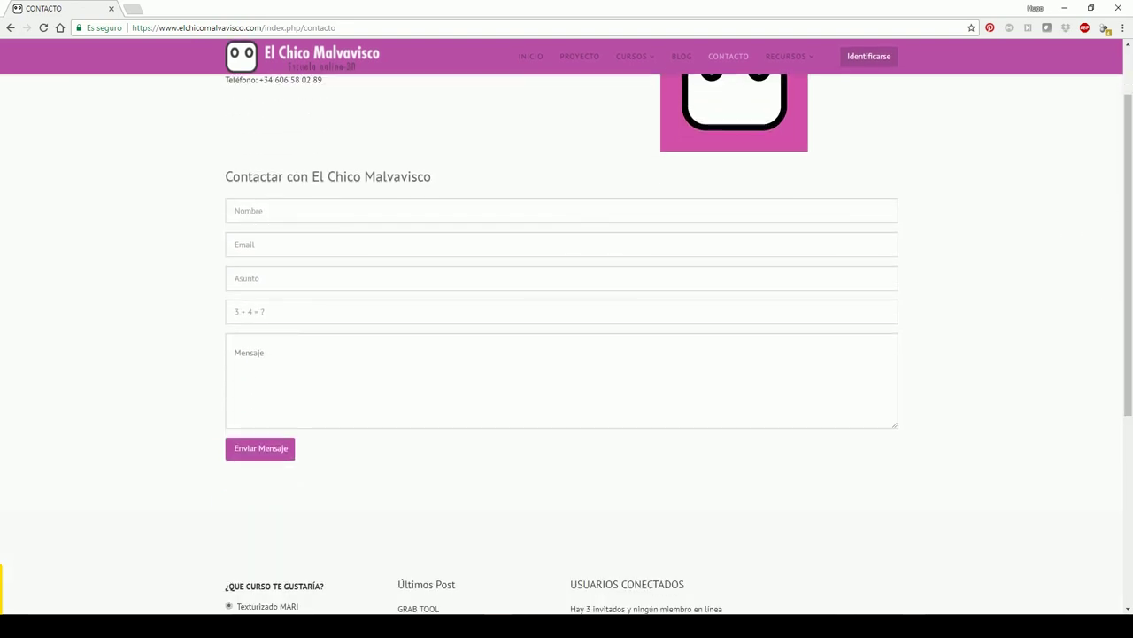
drag(1127, 328, 1127, 344)
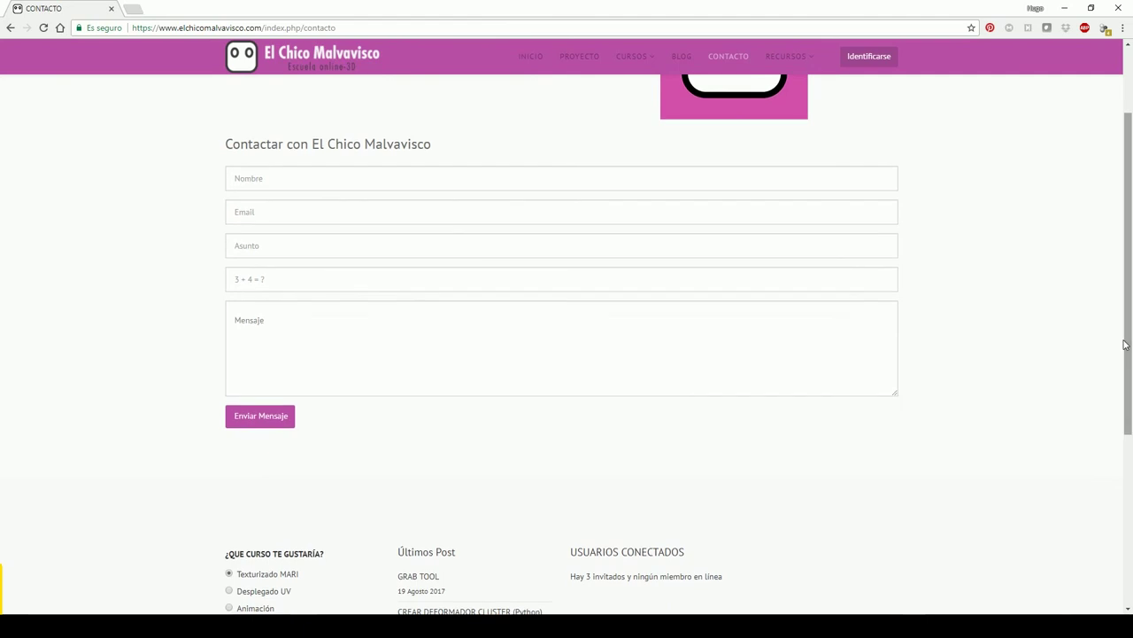